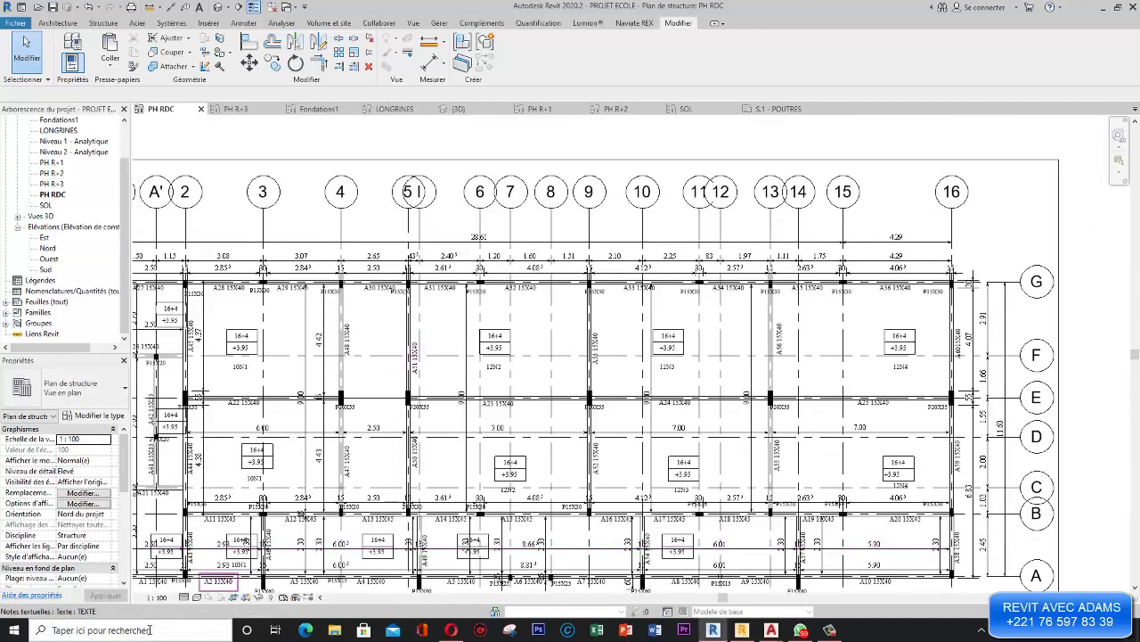
- Switch to Paint and sketch a circular tag with a blue E above a red e, a green outline around it and an arrow towards the circle
click(150, 630)
click(121, 396)
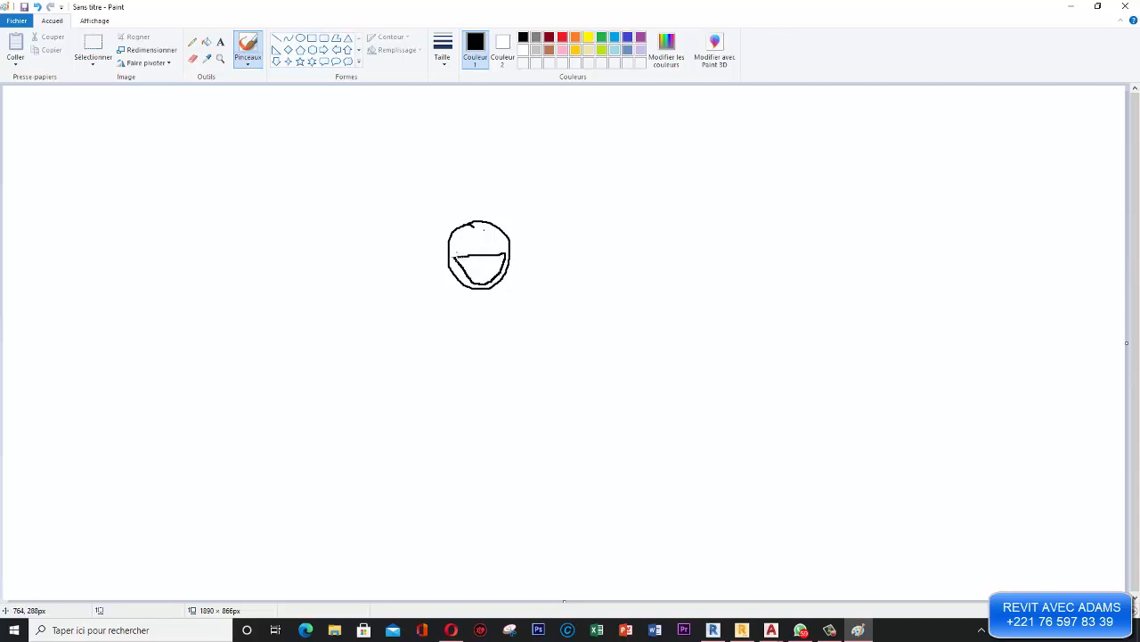
click(562, 39)
click(614, 40)
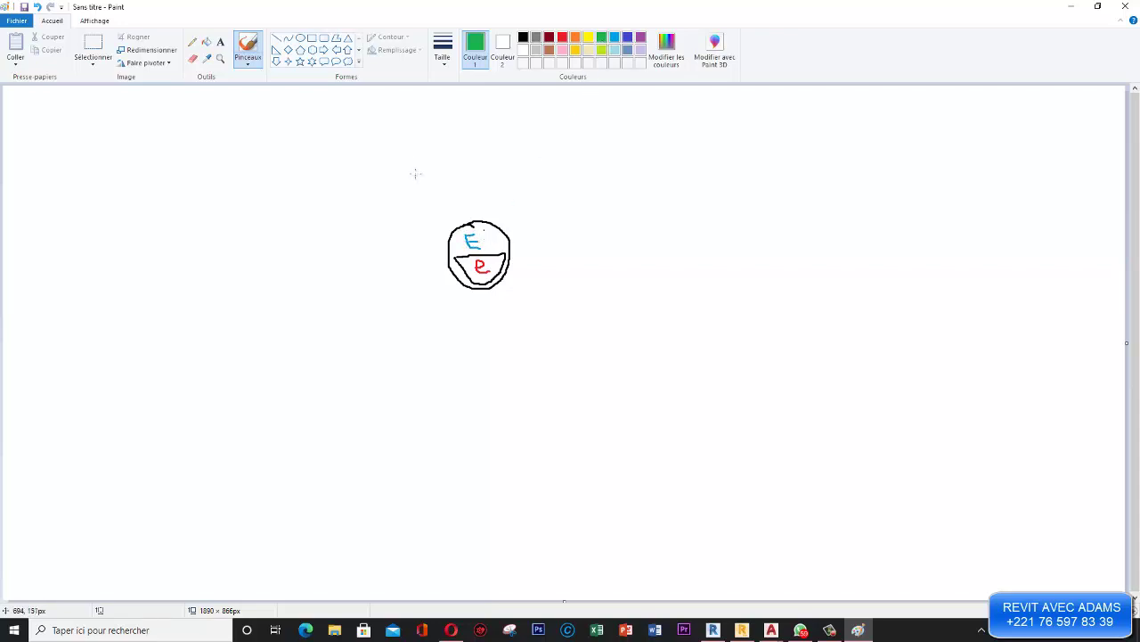
mouse_move(396, 205)
mouse_down()
mouse_move(580, 259)
mouse_move(393, 294)
mouse_up()
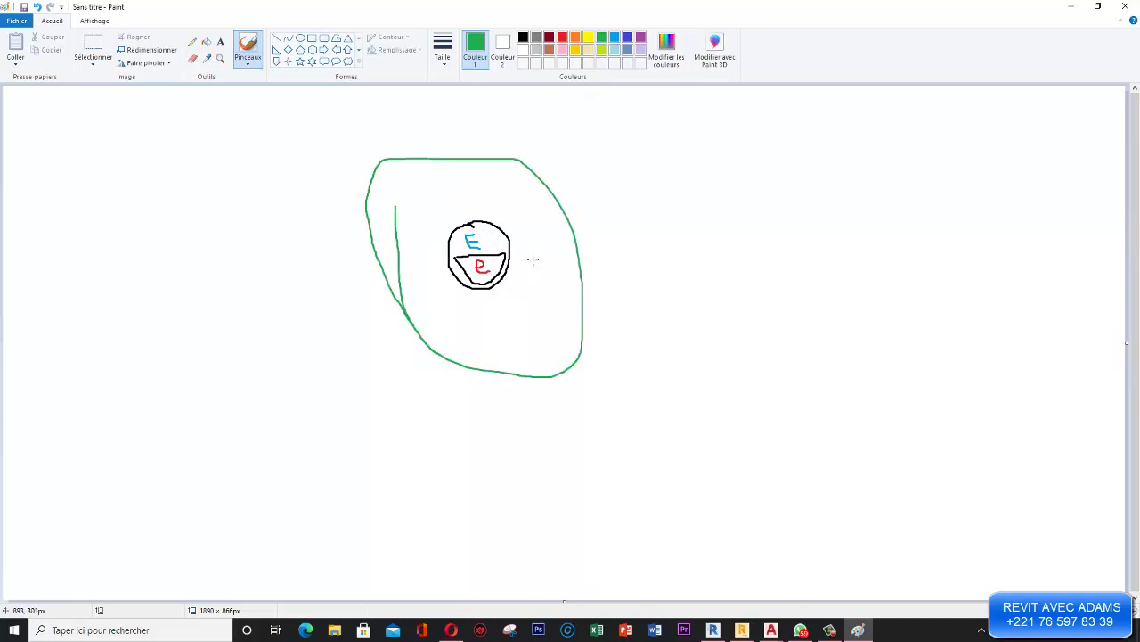
drag(526, 257, 614, 214)
- Switch back to Revit and examine the PH RDC structural plan, including the floor slab between grids 4 and 5
click(713, 630)
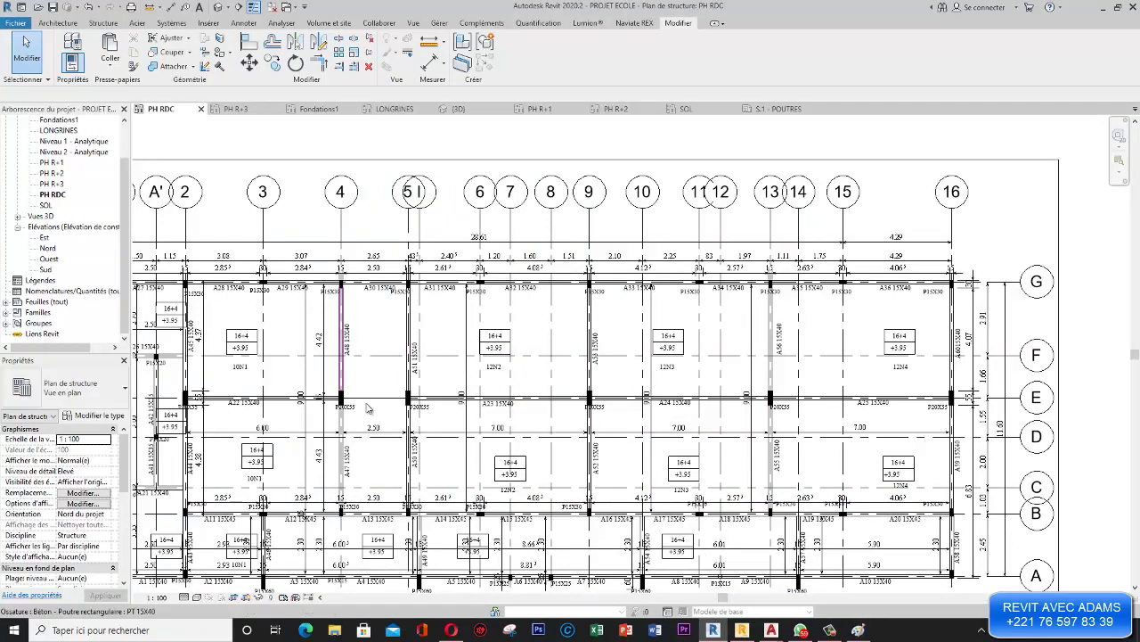
scroll(373, 351, up, 1)
scroll(372, 352, up, 1)
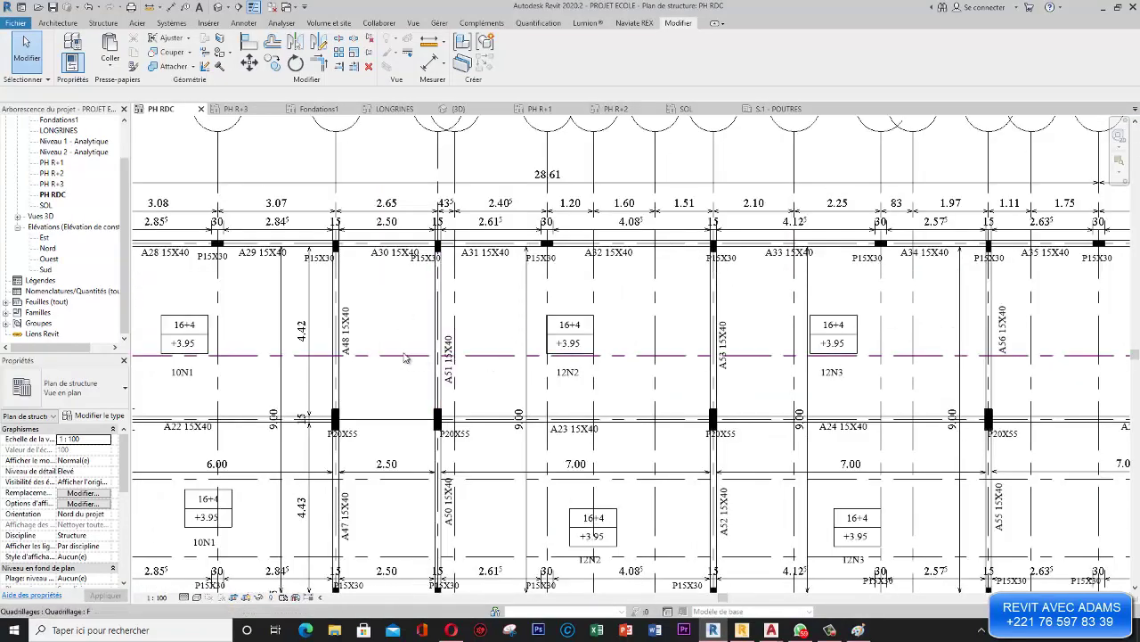
scroll(405, 359, down, 2)
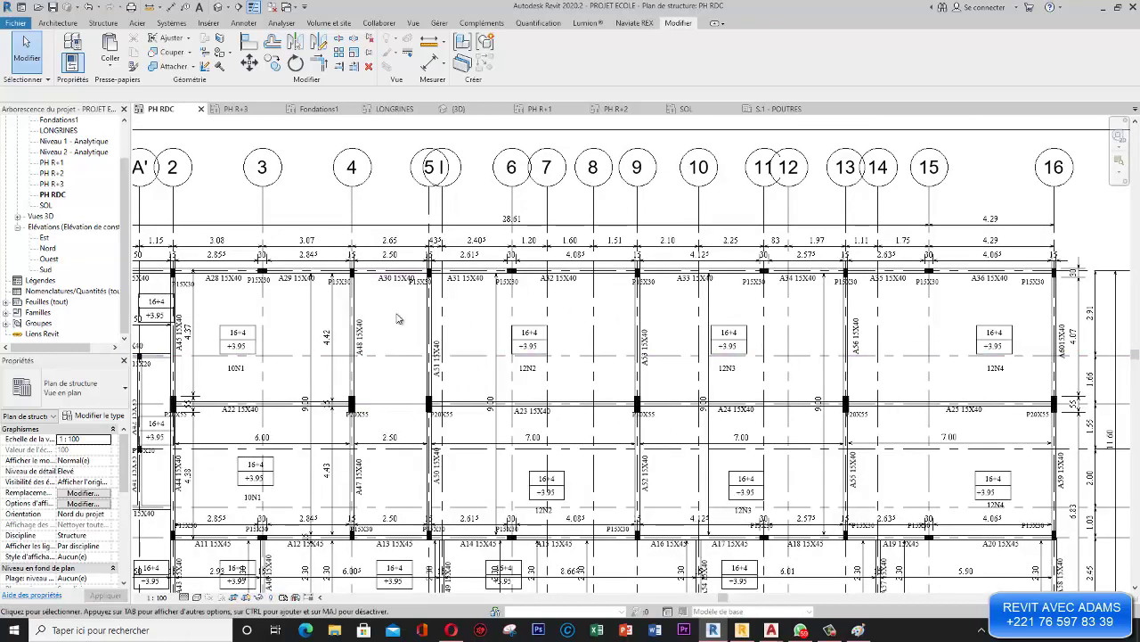
click(406, 403)
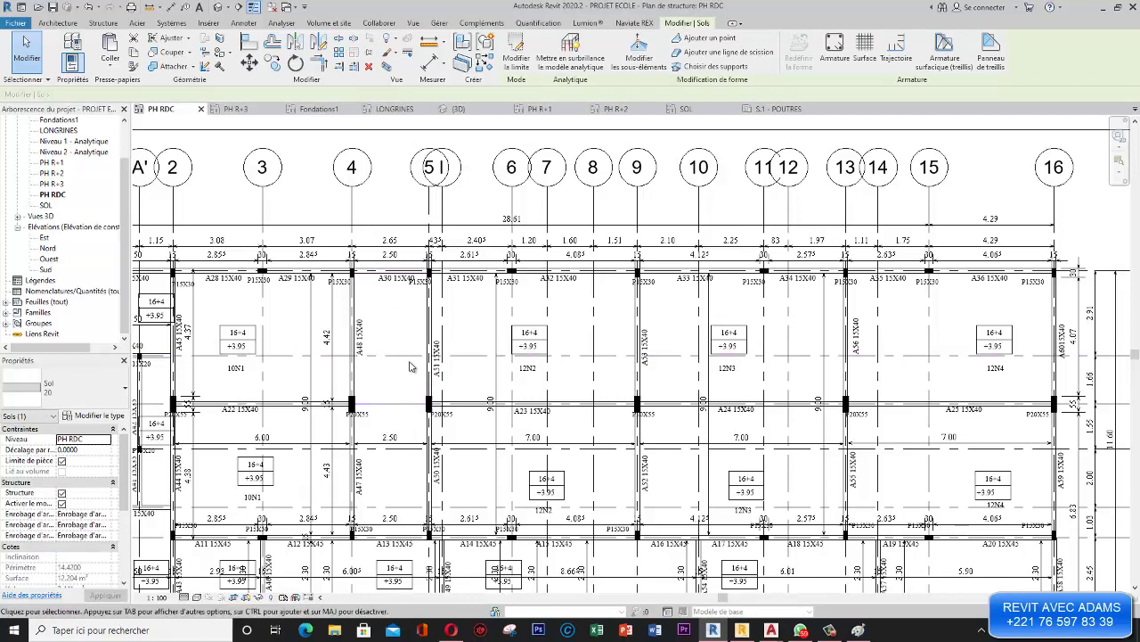
key(Escape)
scroll(409, 356, down, 3)
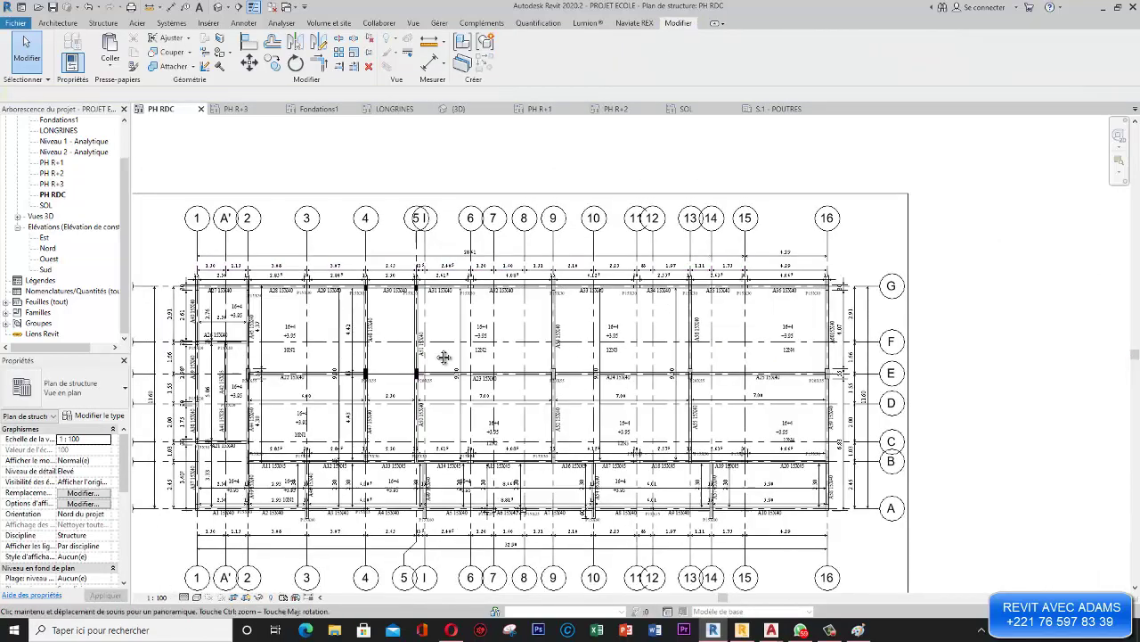
mouse_move(446, 357)
middle_down()
mouse_move(488, 341)
mouse_move(493, 269)
middle_up()
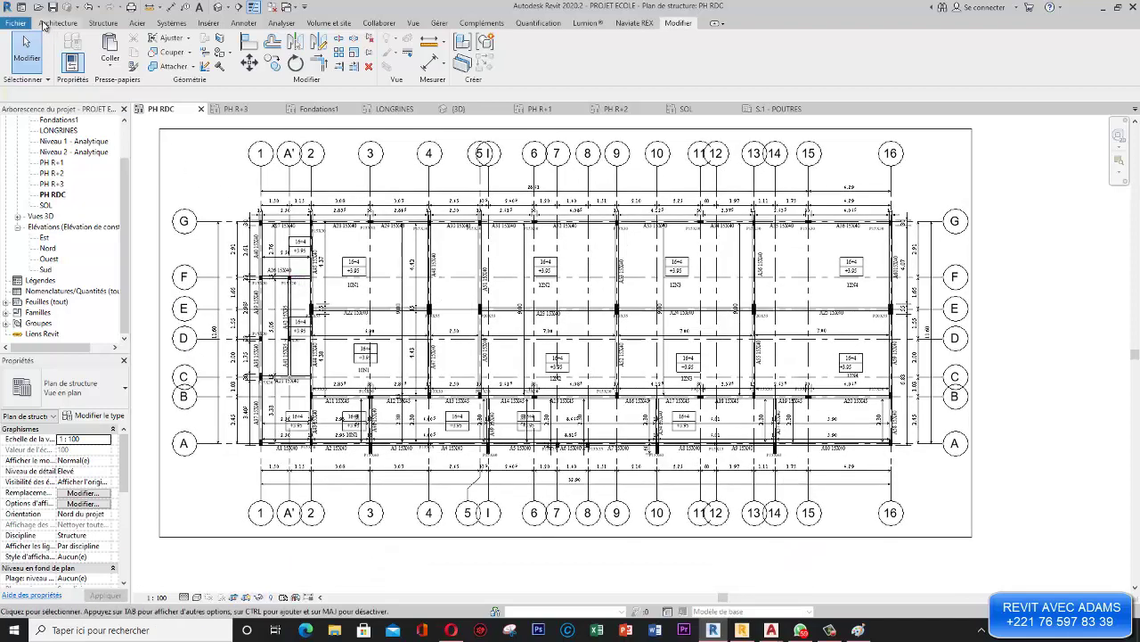
- Create a new family from the Etiquette générique métrique template in the Annotations folder
key(alt+f)
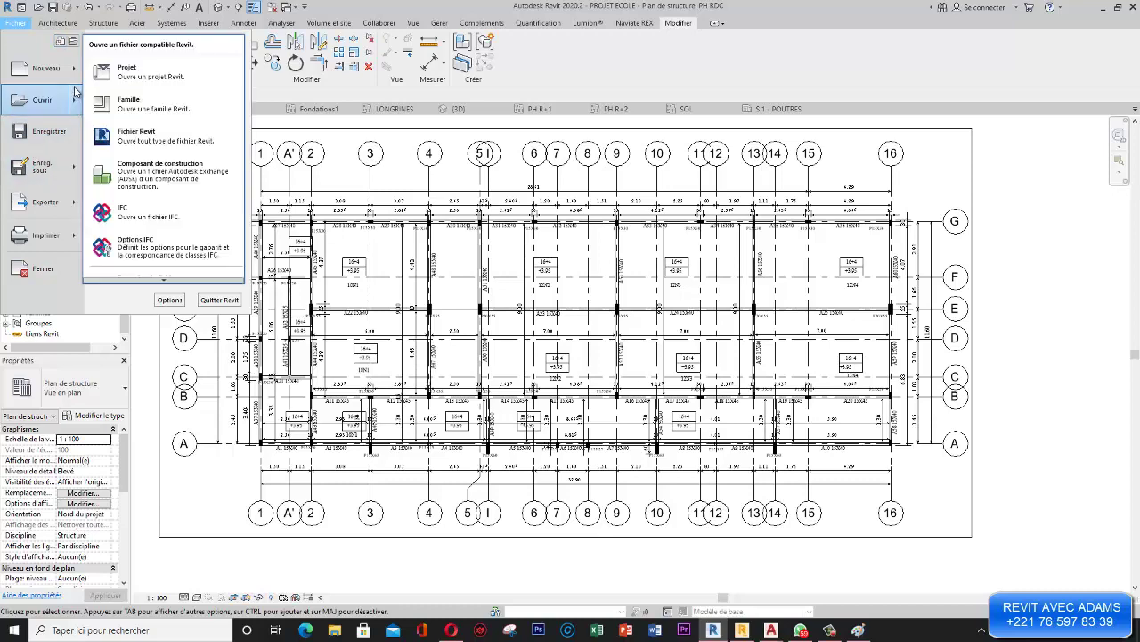
mouse_move(74, 76)
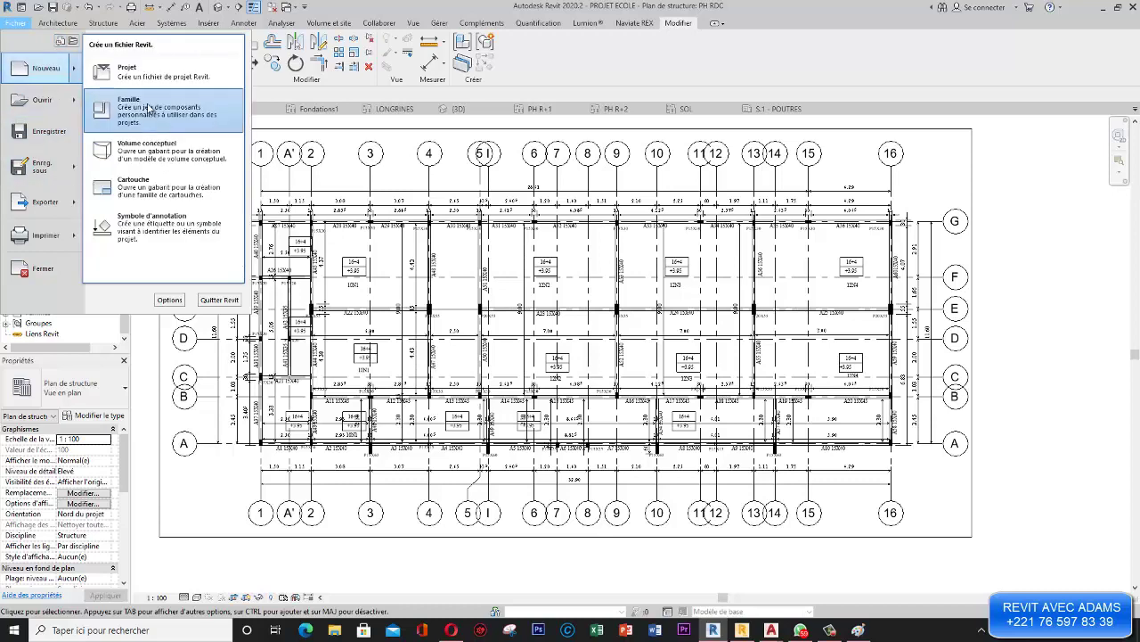
click(149, 107)
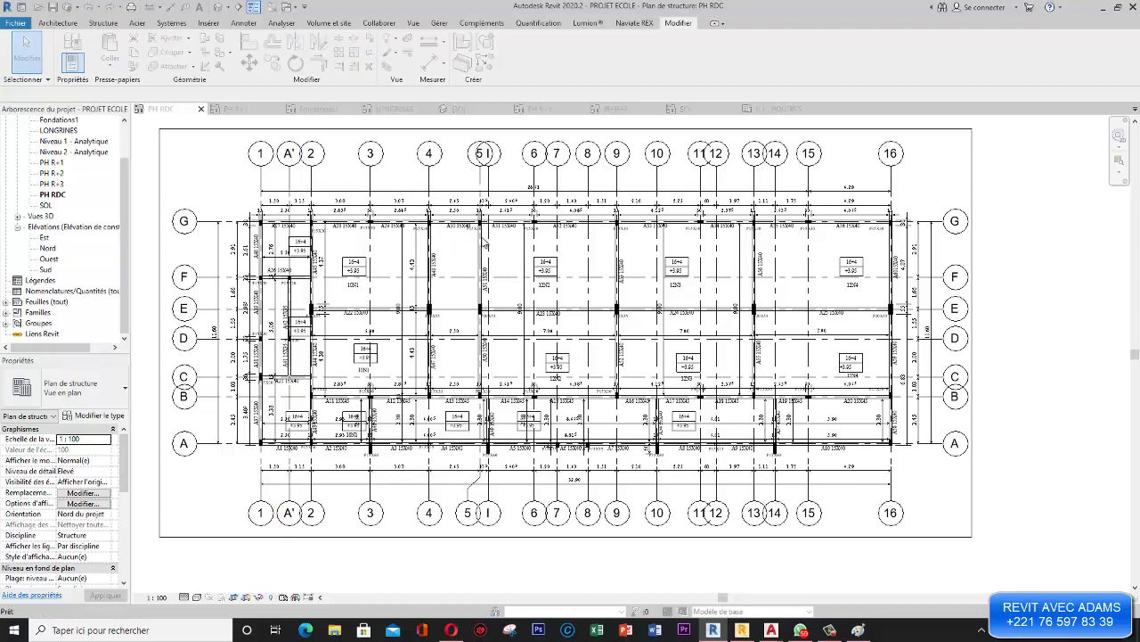
drag(612, 193, 609, 169)
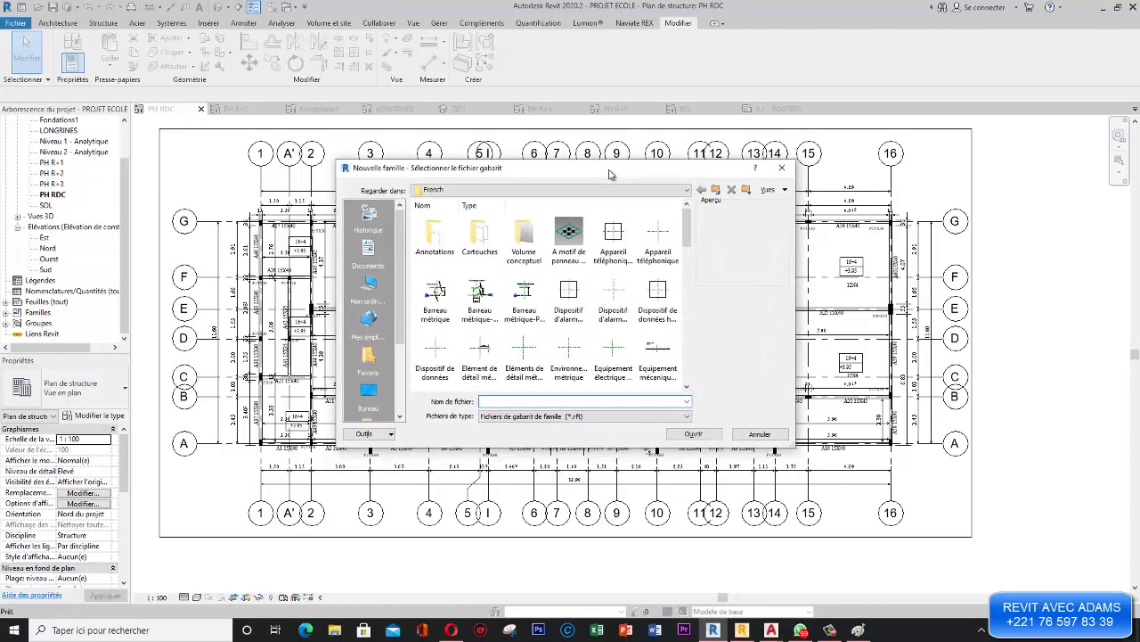
double_click(430, 234)
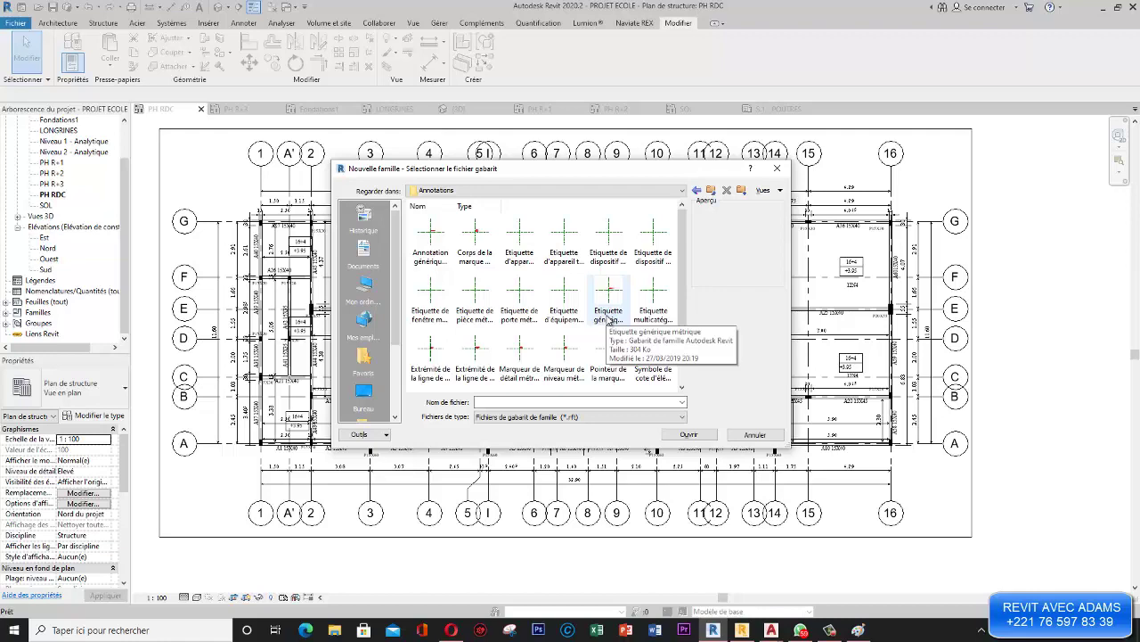
double_click(609, 313)
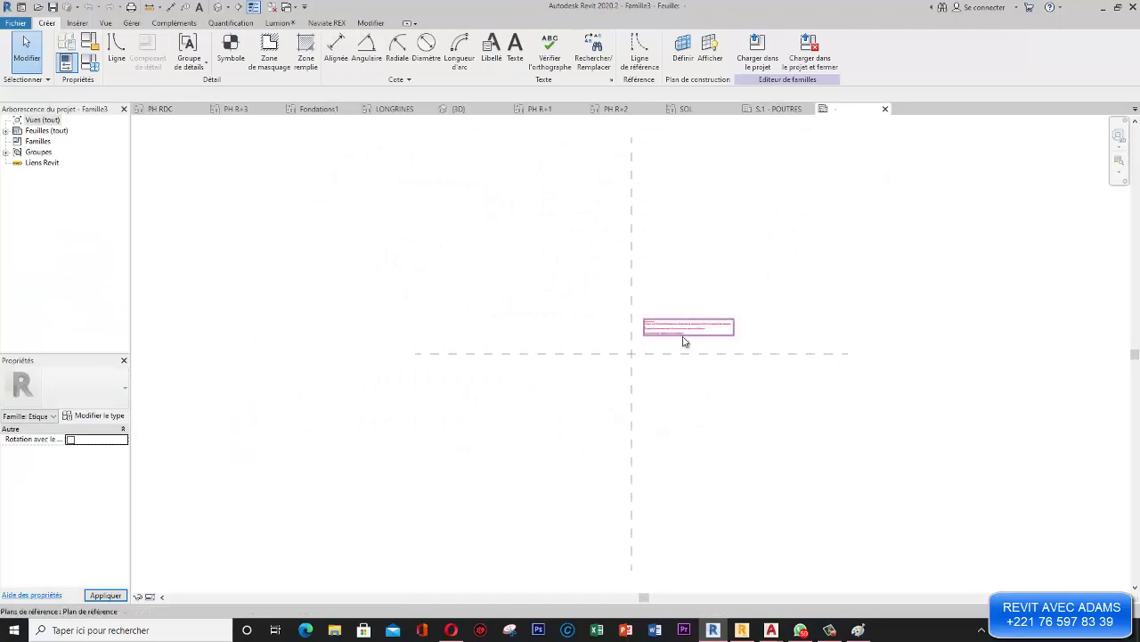
- Delete the template's Remarque text note beside the intersection of the reference planes
scroll(643, 296, up, 2)
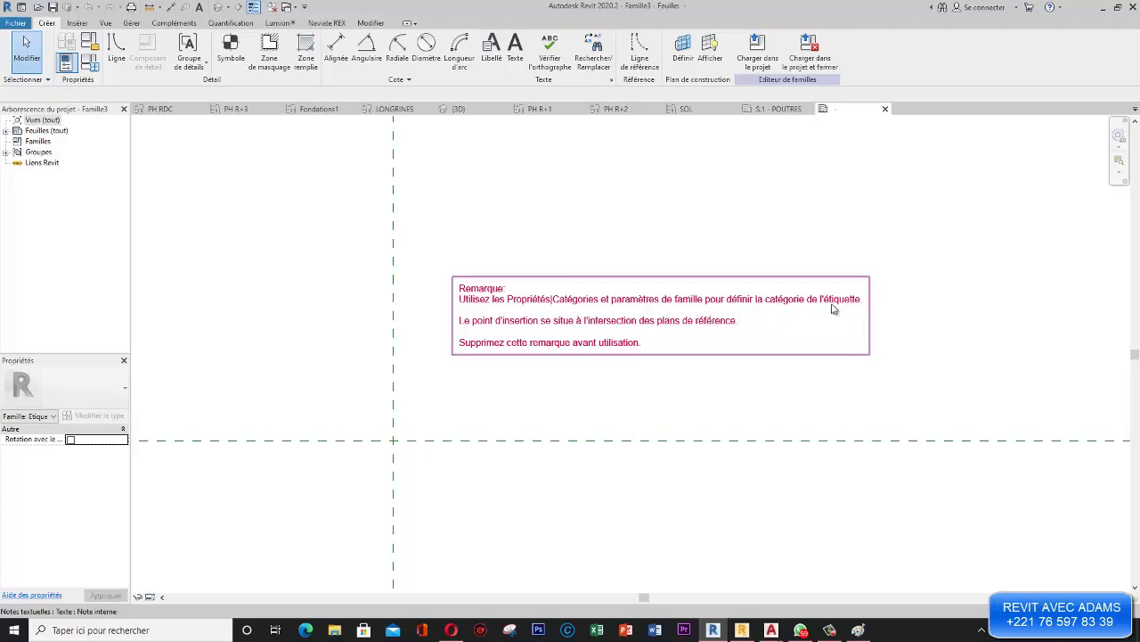
scroll(683, 347, down, 2)
click(581, 336)
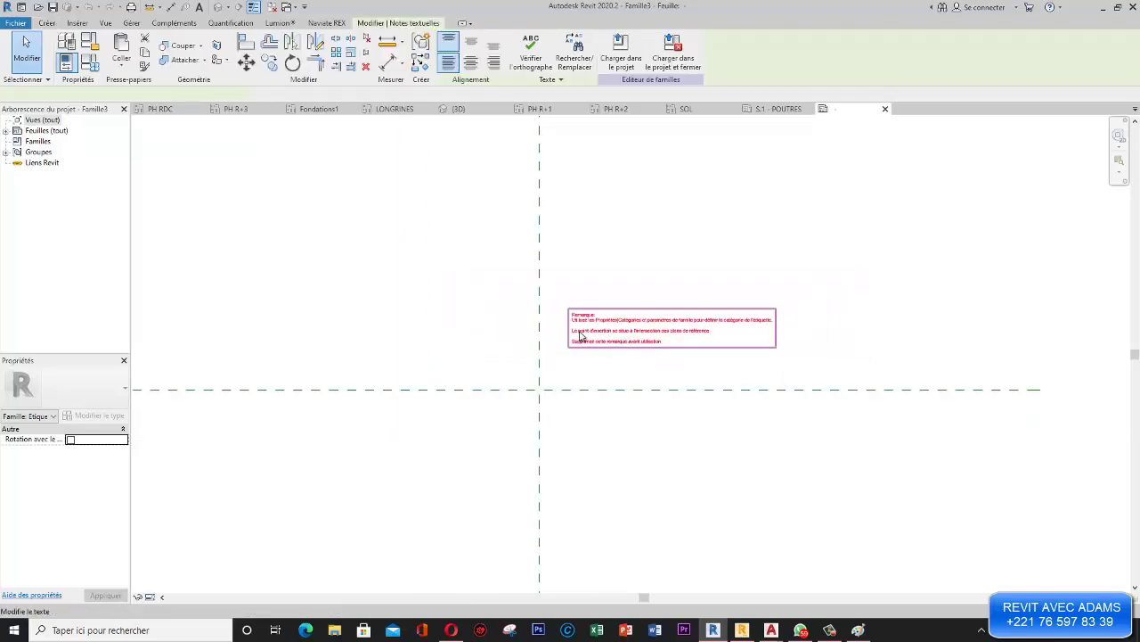
key(Delete)
scroll(633, 311, down, 1)
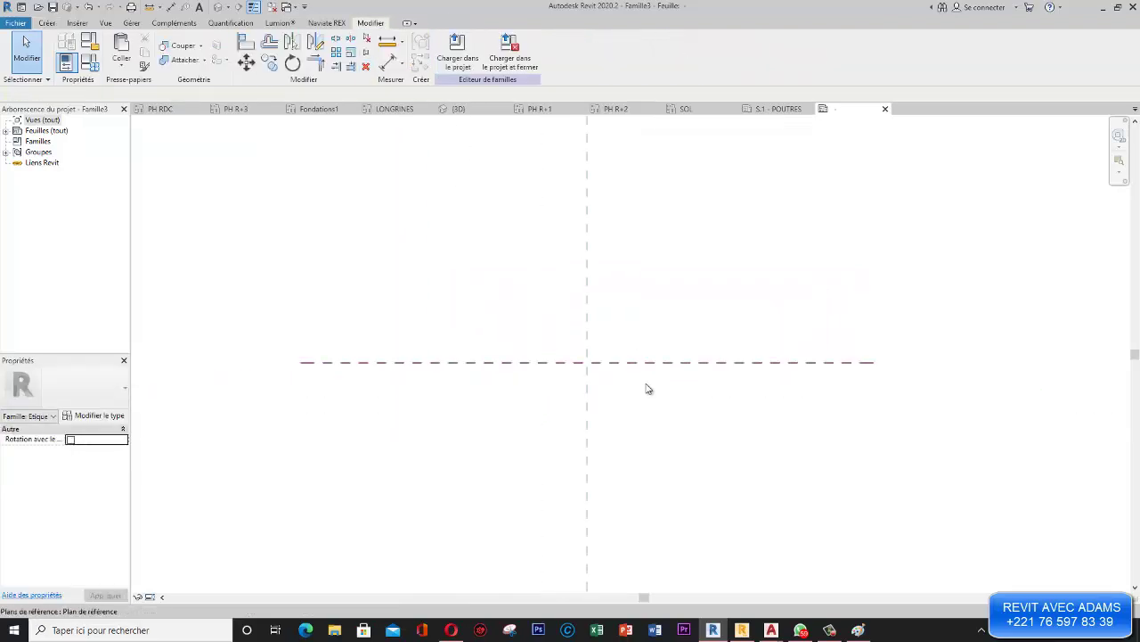
middle_drag(648, 388, 644, 341)
scroll(596, 305, up, 2)
middle_drag(593, 306, 581, 346)
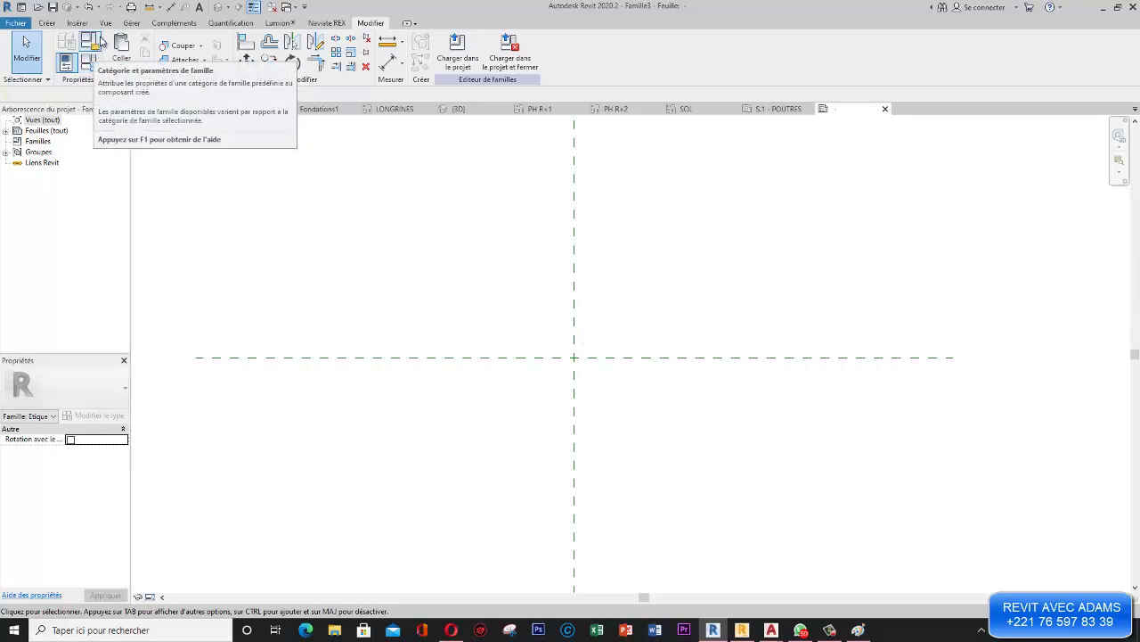
- Set the family category to Etiquettes de sols
click(102, 38)
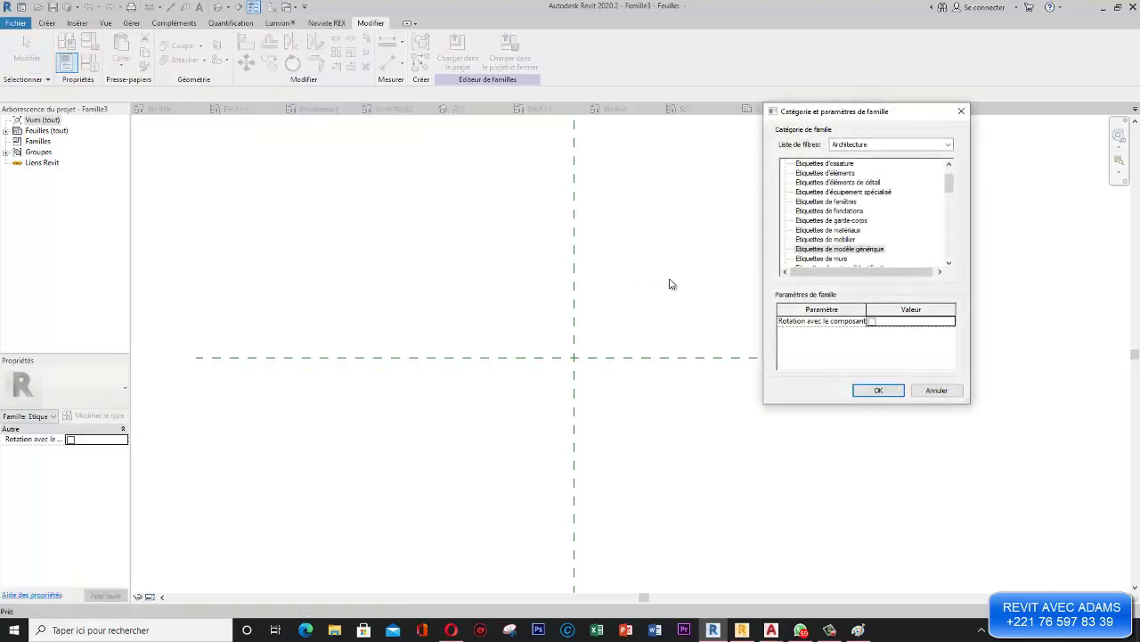
drag(951, 190, 947, 222)
click(828, 183)
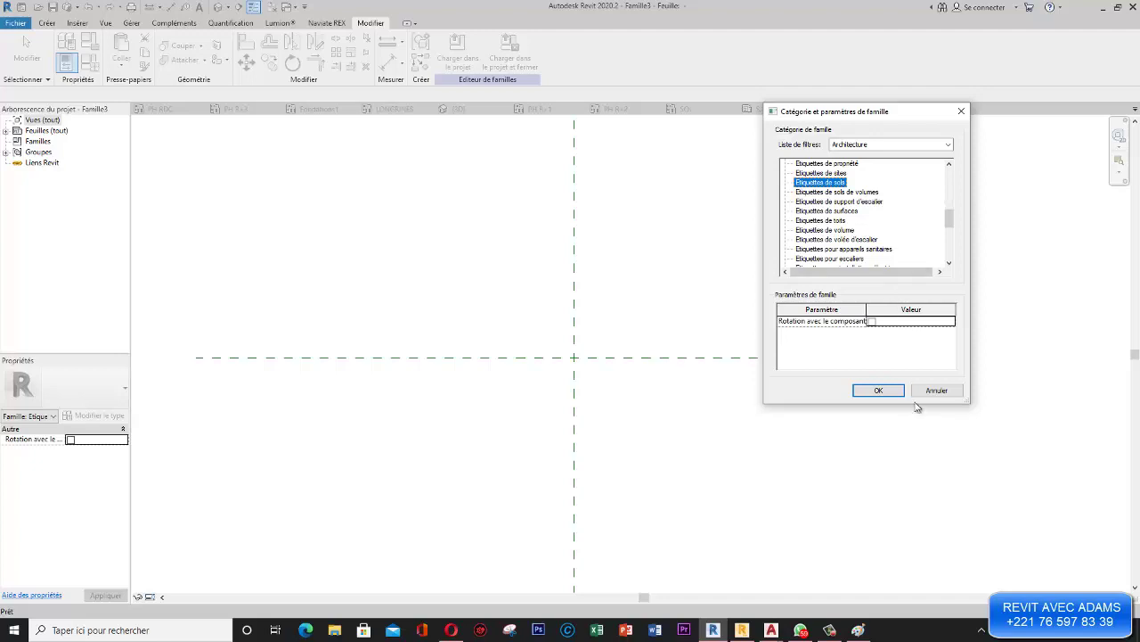
click(879, 391)
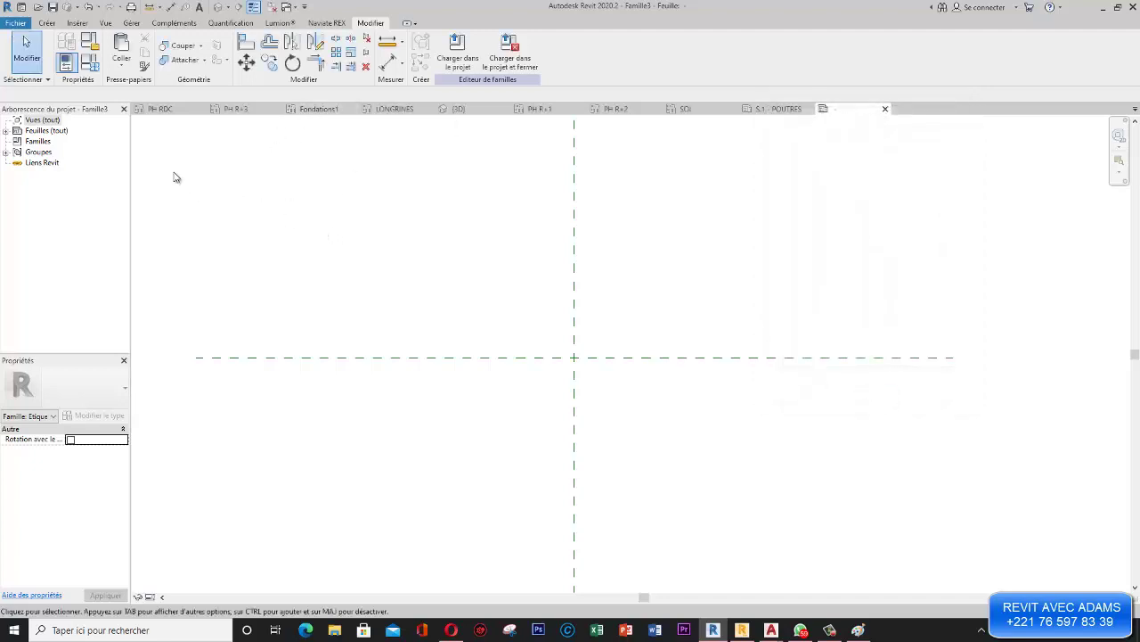
- Draw a circle of radius 4 centred on the intersection of the reference planes, using the Paint sketch as reference
click(46, 23)
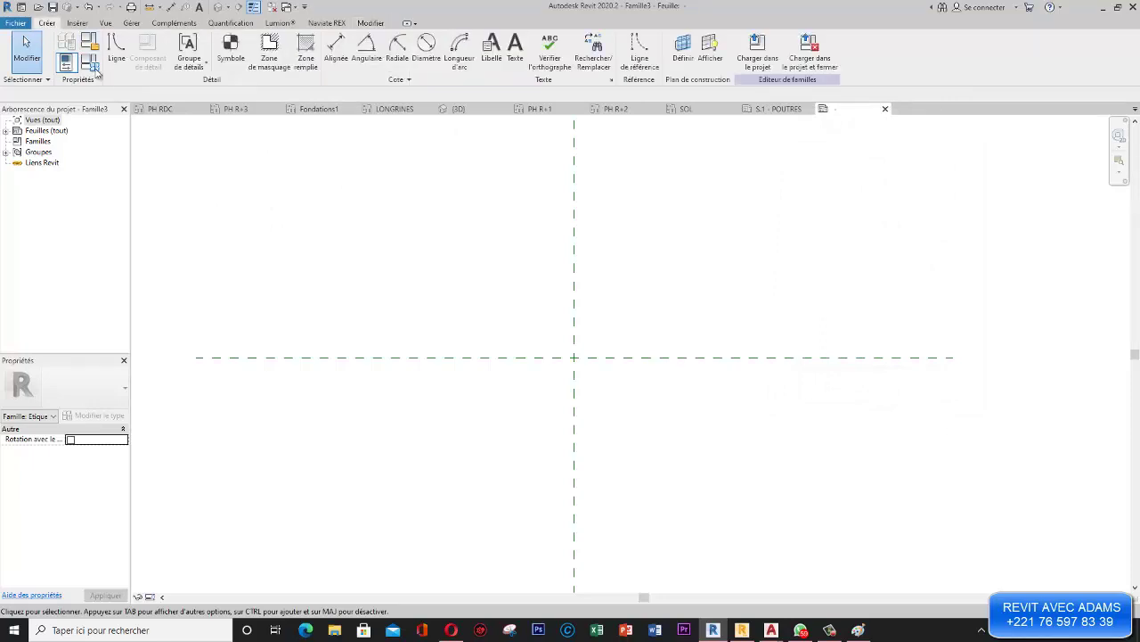
click(117, 50)
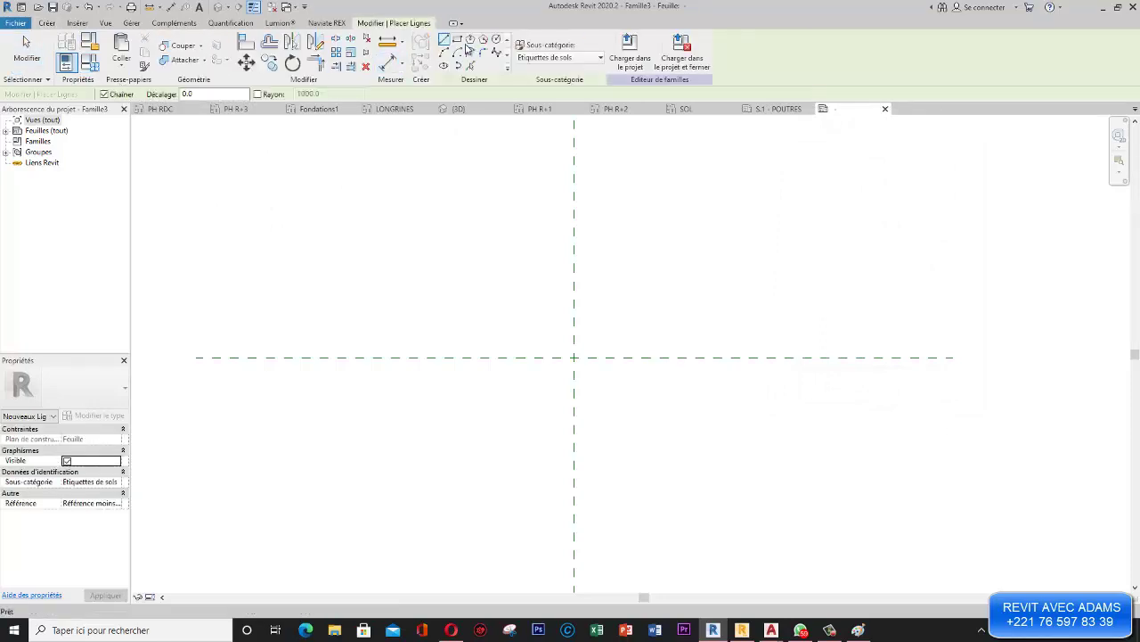
click(496, 39)
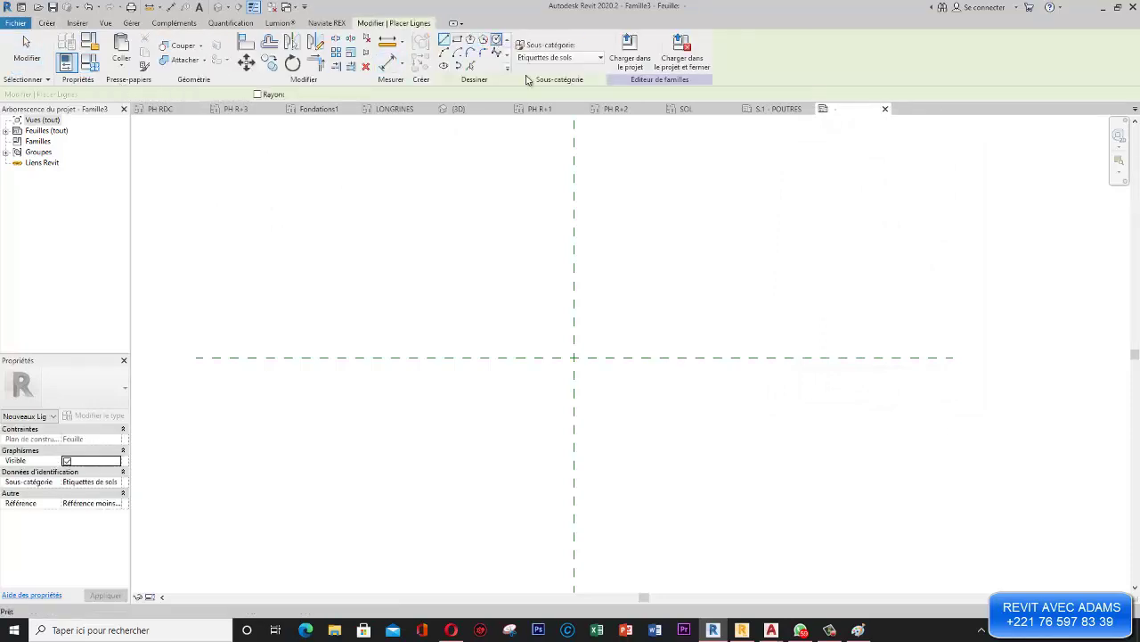
click(858, 630)
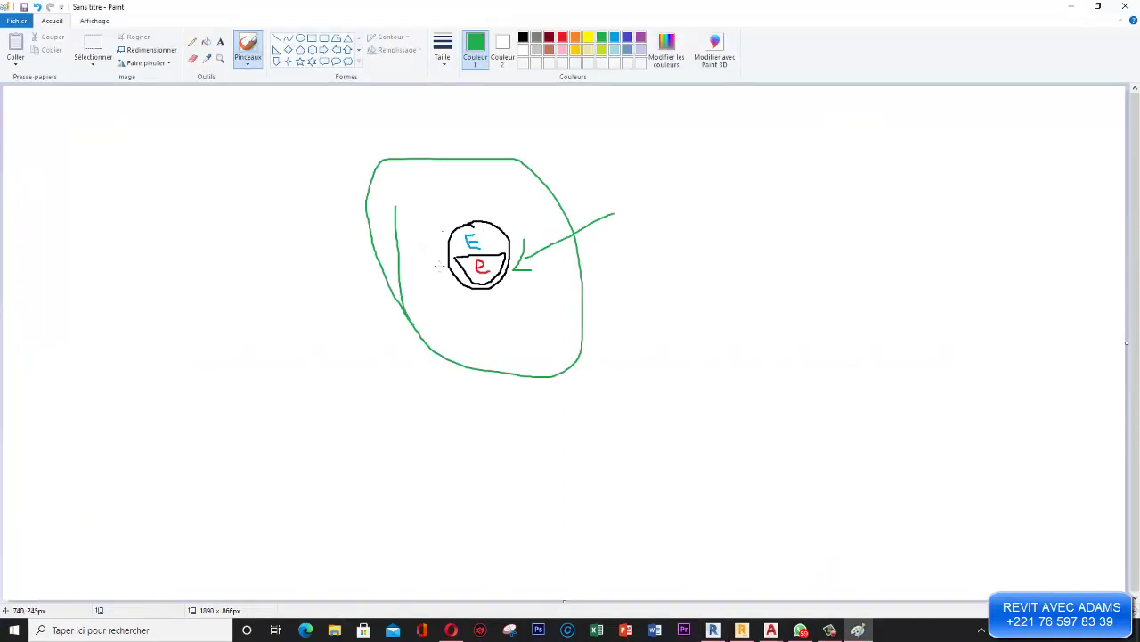
click(702, 579)
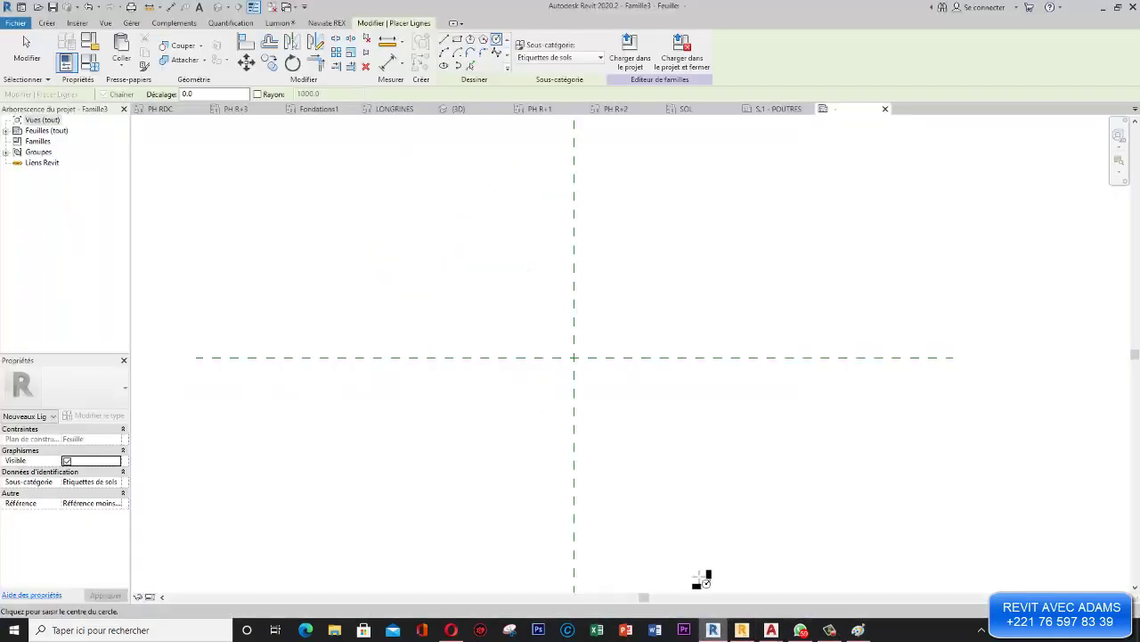
scroll(591, 351, up, 3)
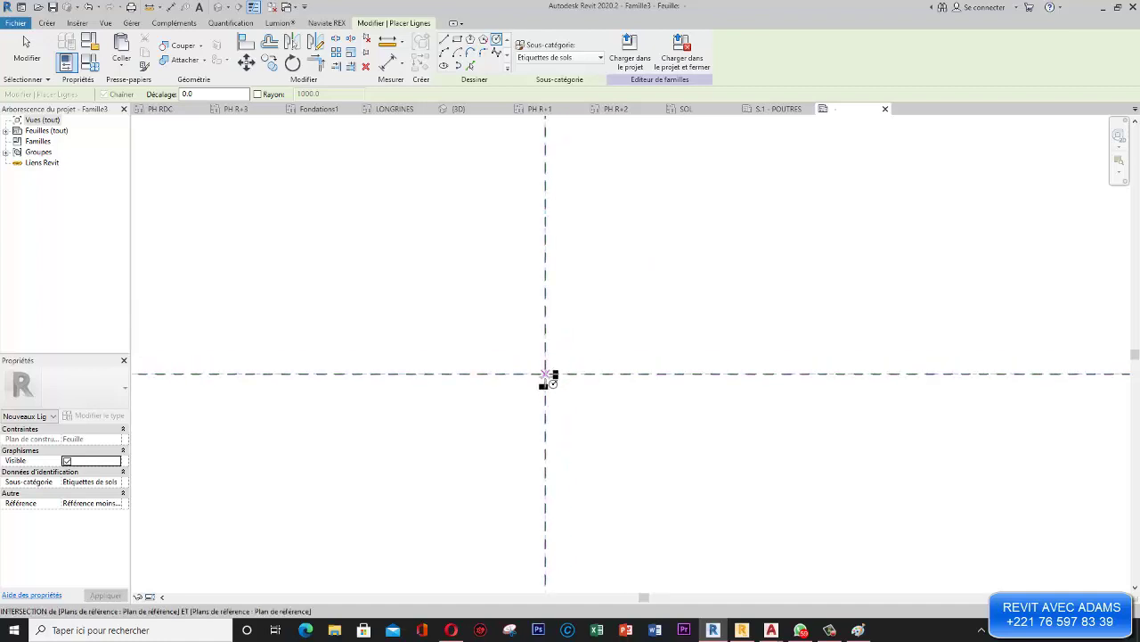
click(545, 374)
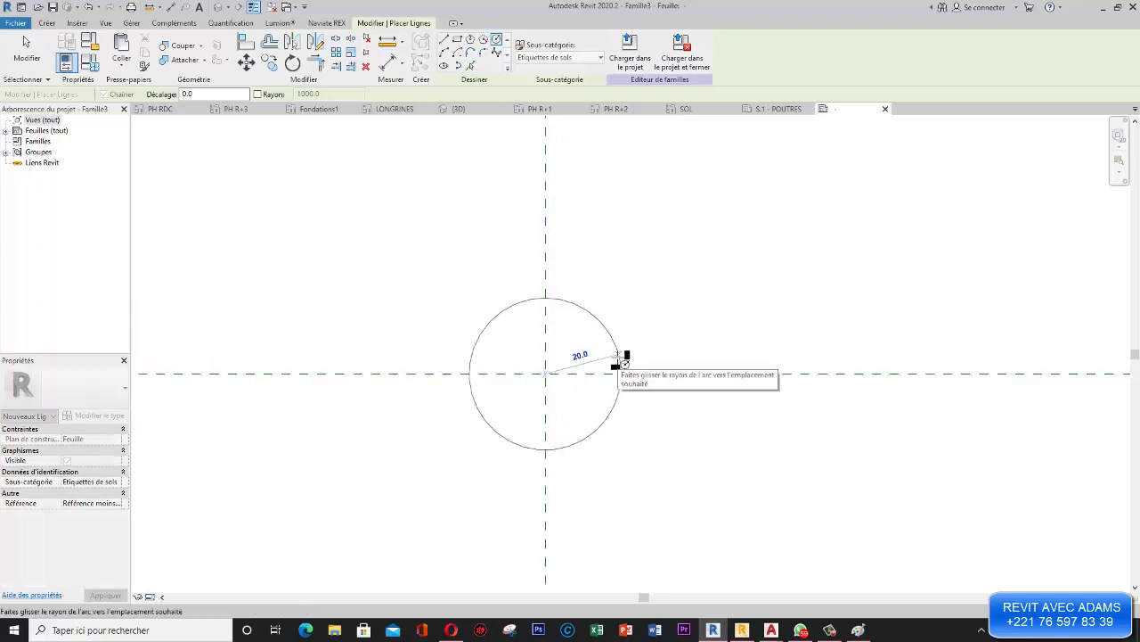
text(4)
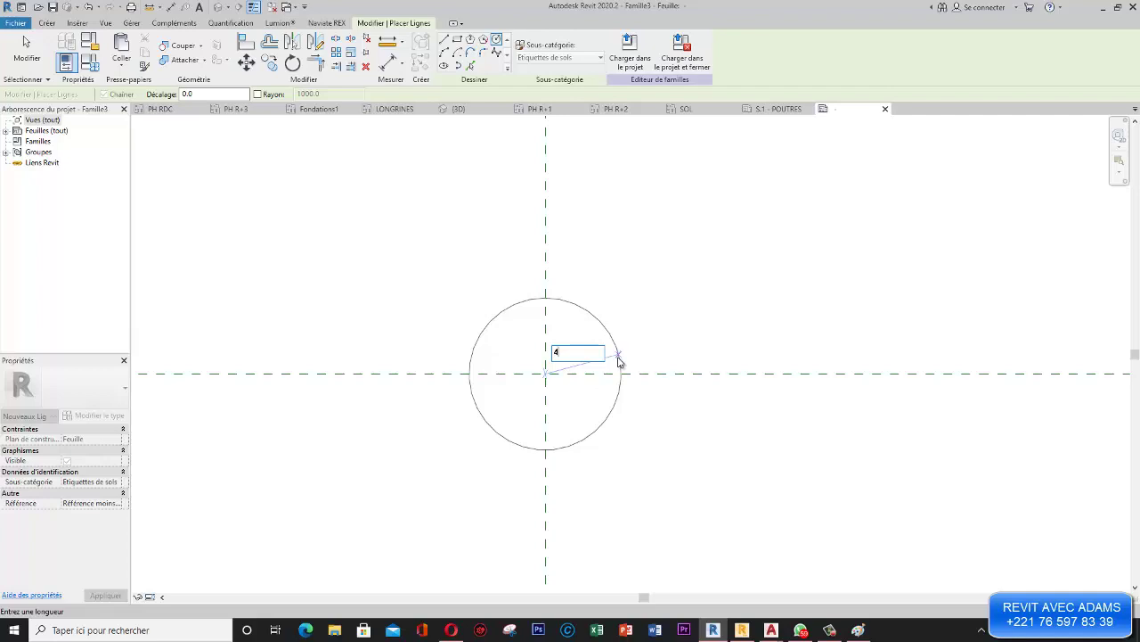
key(Return)
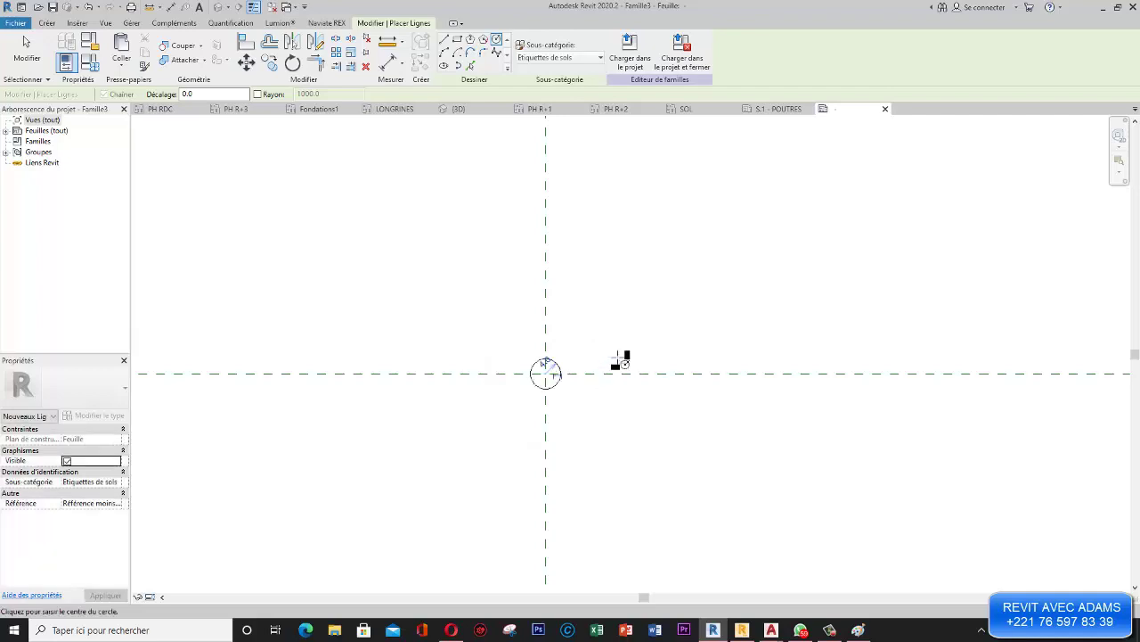
key(Escape)
key(Escape)
- Inspect the circle's radius, and switch to Paint to review the tag layout sketch
scroll(547, 359, up, 3)
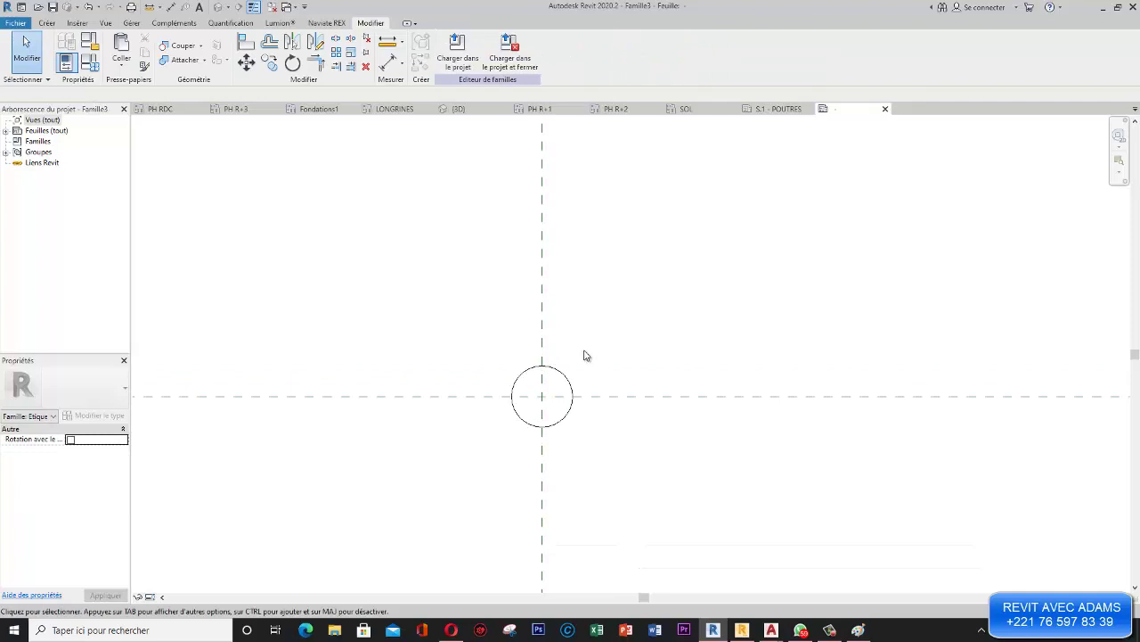
click(569, 388)
scroll(552, 350, up, 1)
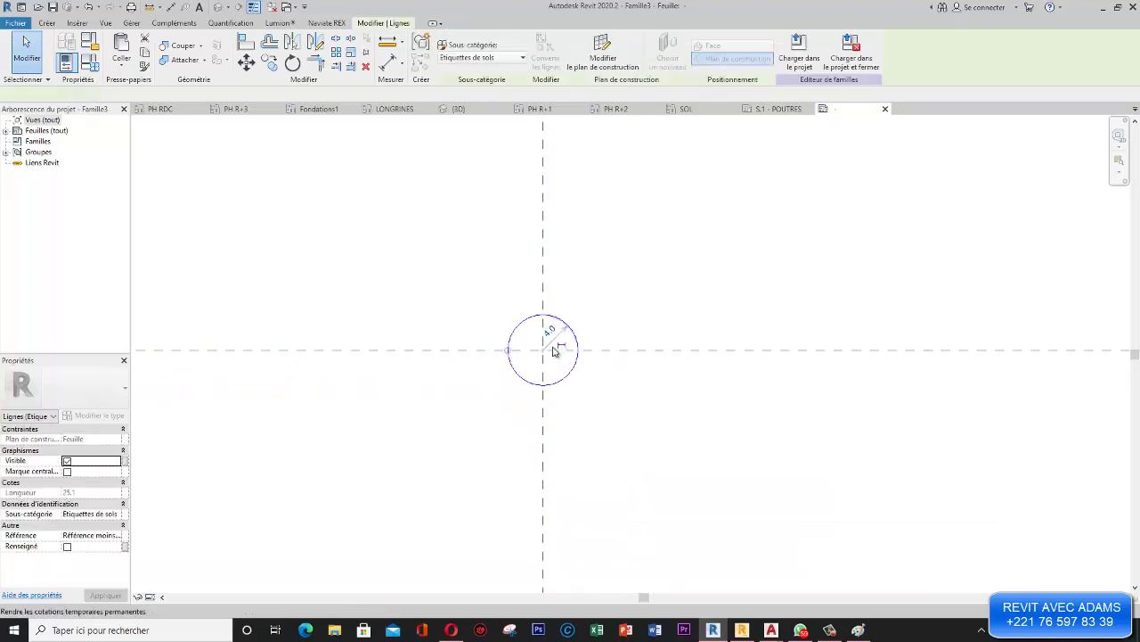
scroll(552, 351, up, 5)
click(575, 391)
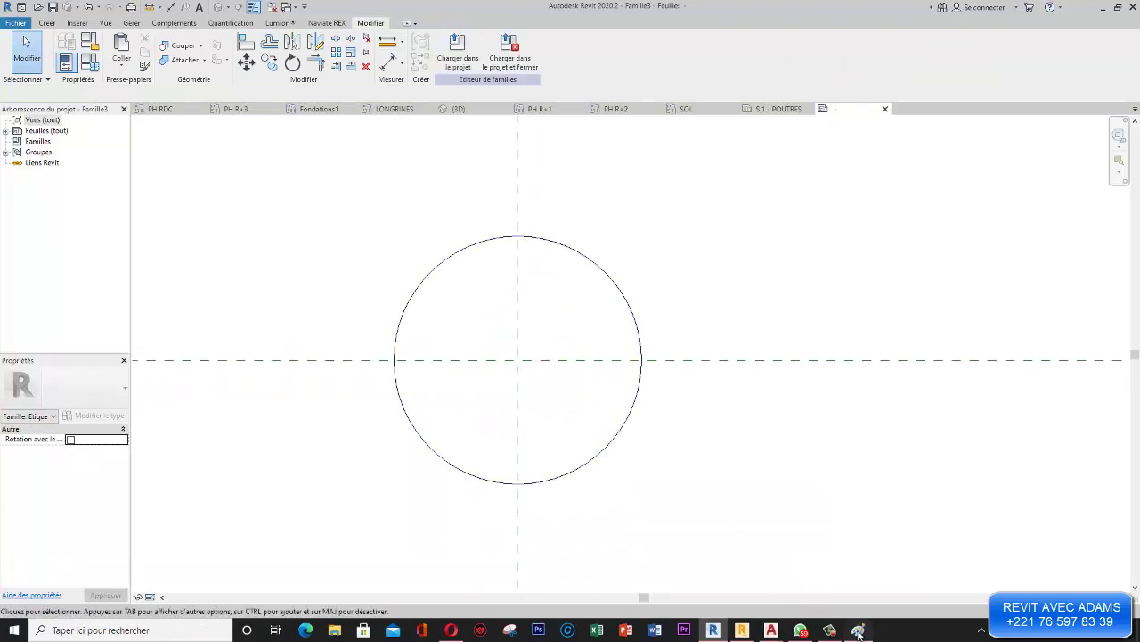
click(858, 630)
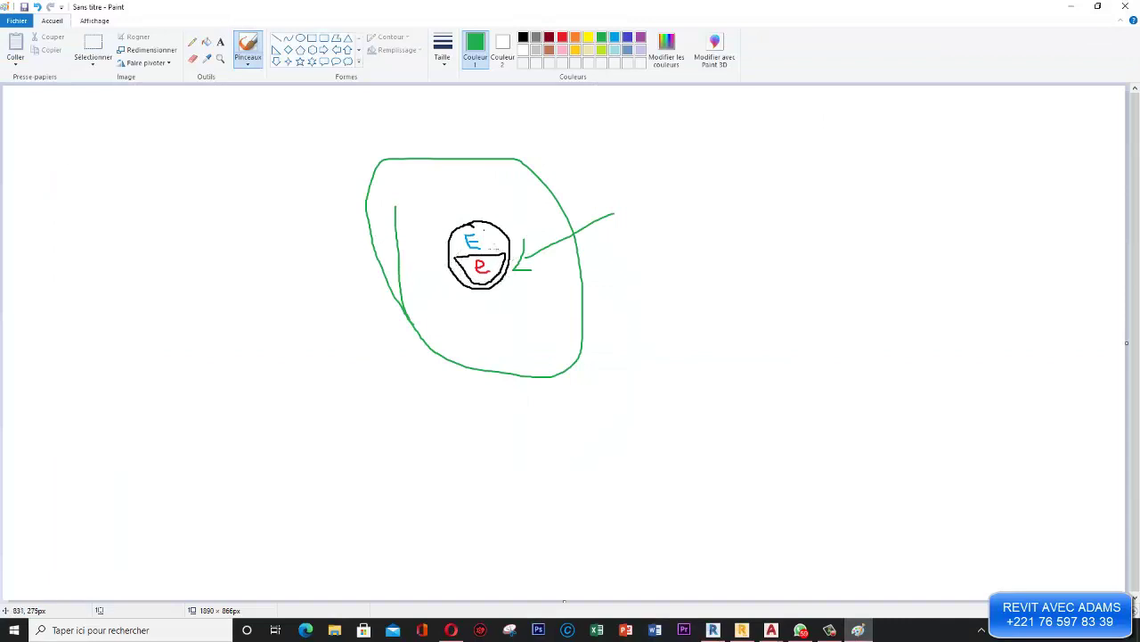
- Return to Revit and draw an inner circle of radius 3.5 concentric with the existing circle
click(713, 630)
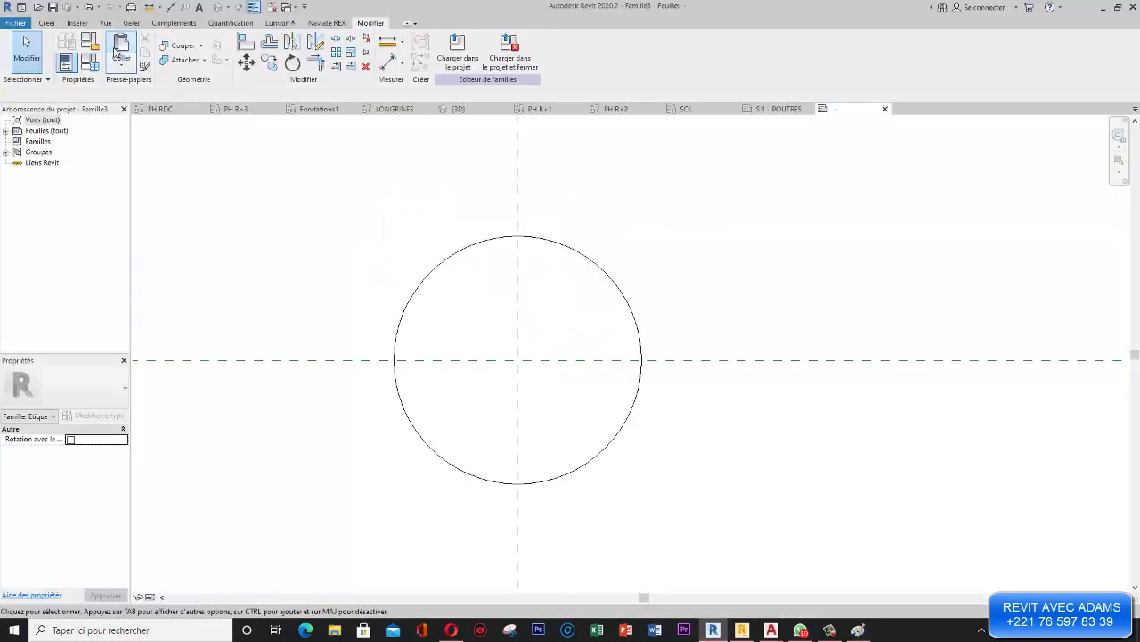
click(48, 24)
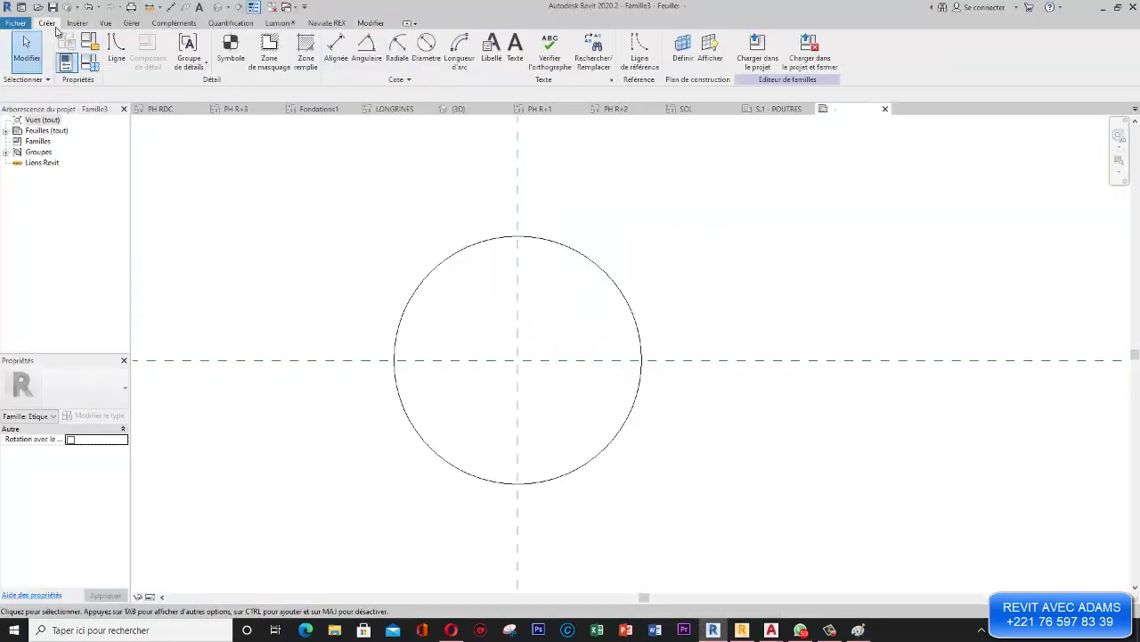
click(117, 49)
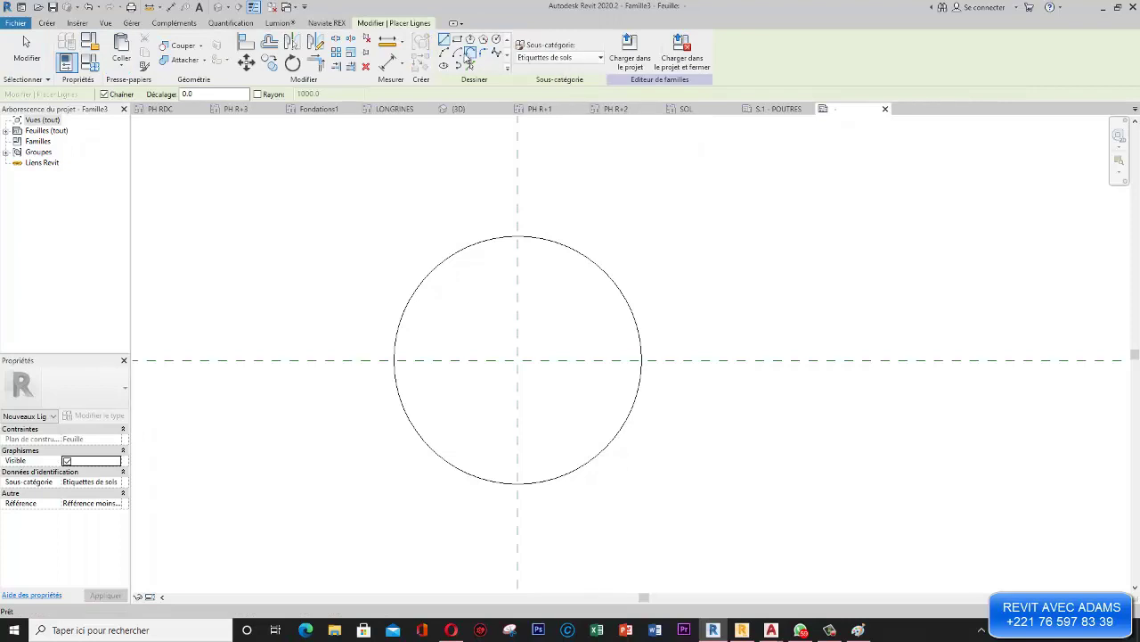
click(496, 40)
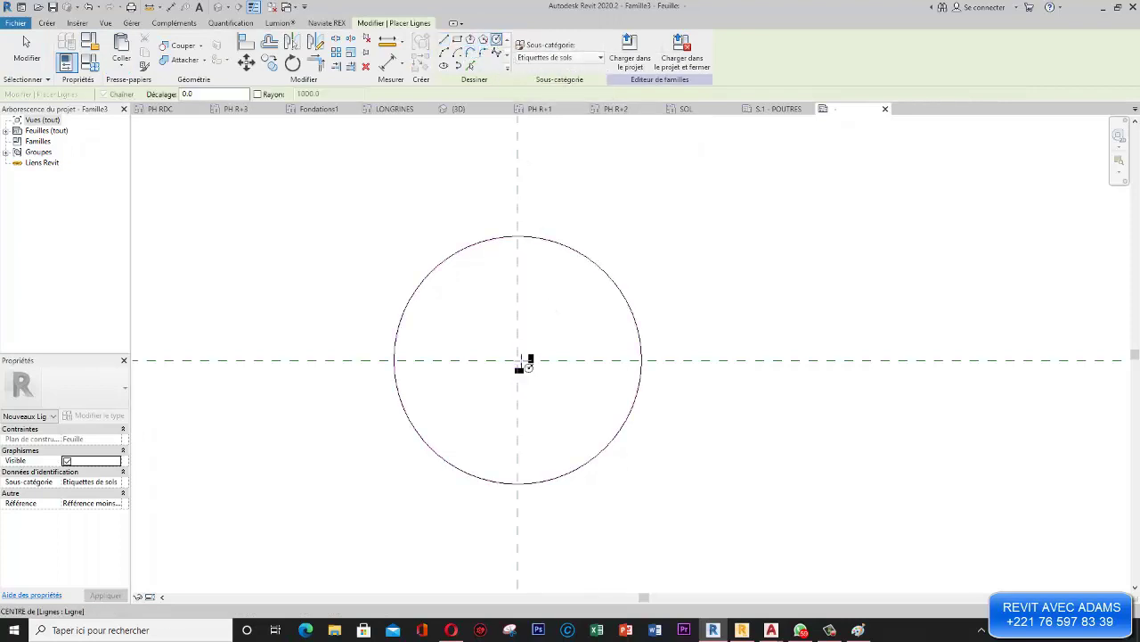
click(519, 361)
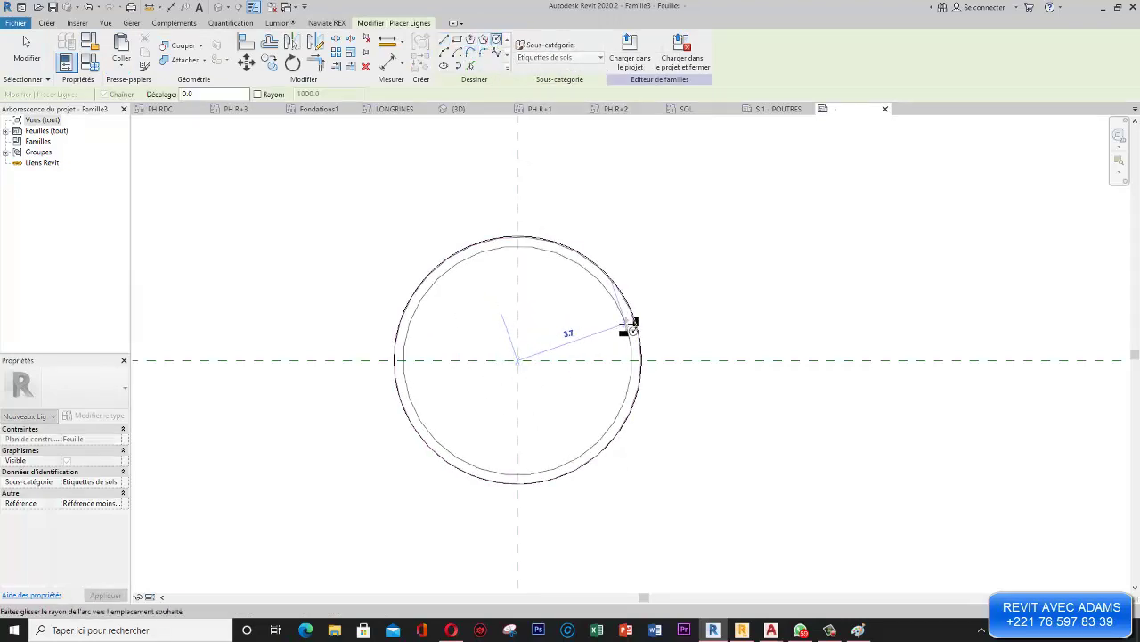
text(3.5)
key(Return)
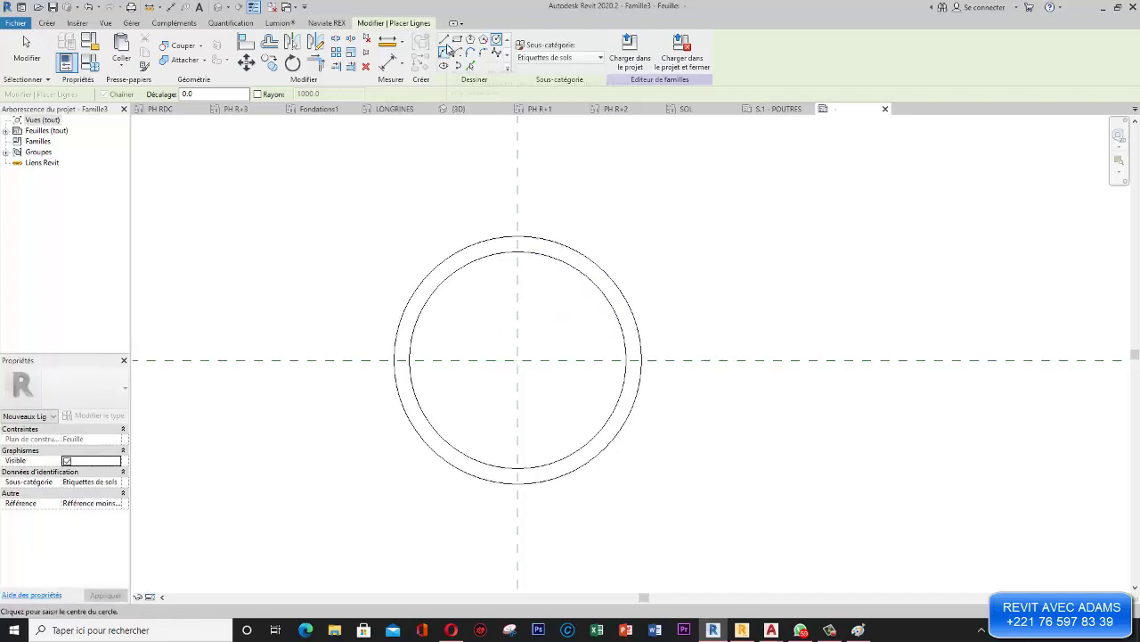
- Draw a horizontal line across the inner circle's full diameter, through the intersection of the reference planes
click(443, 43)
click(410, 360)
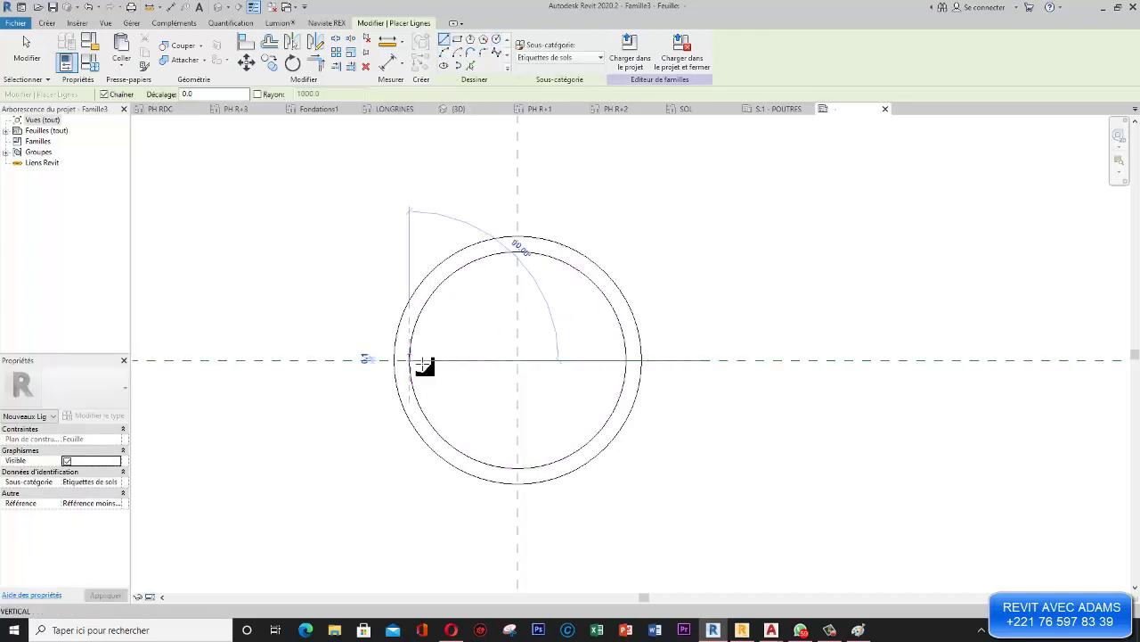
click(627, 361)
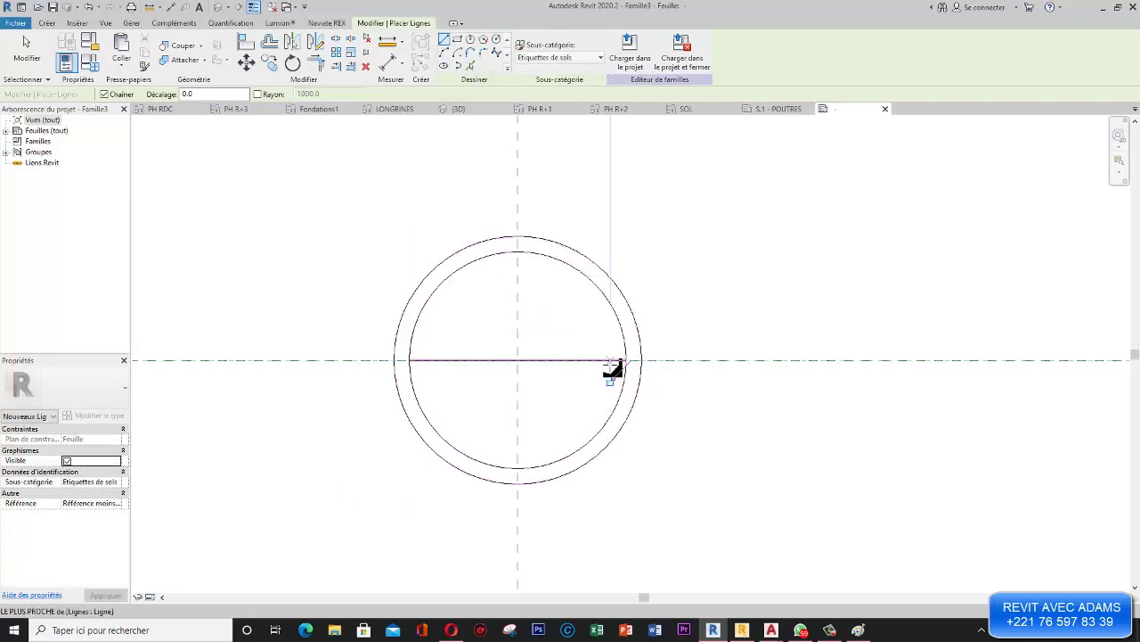
key(Escape)
key(Escape)
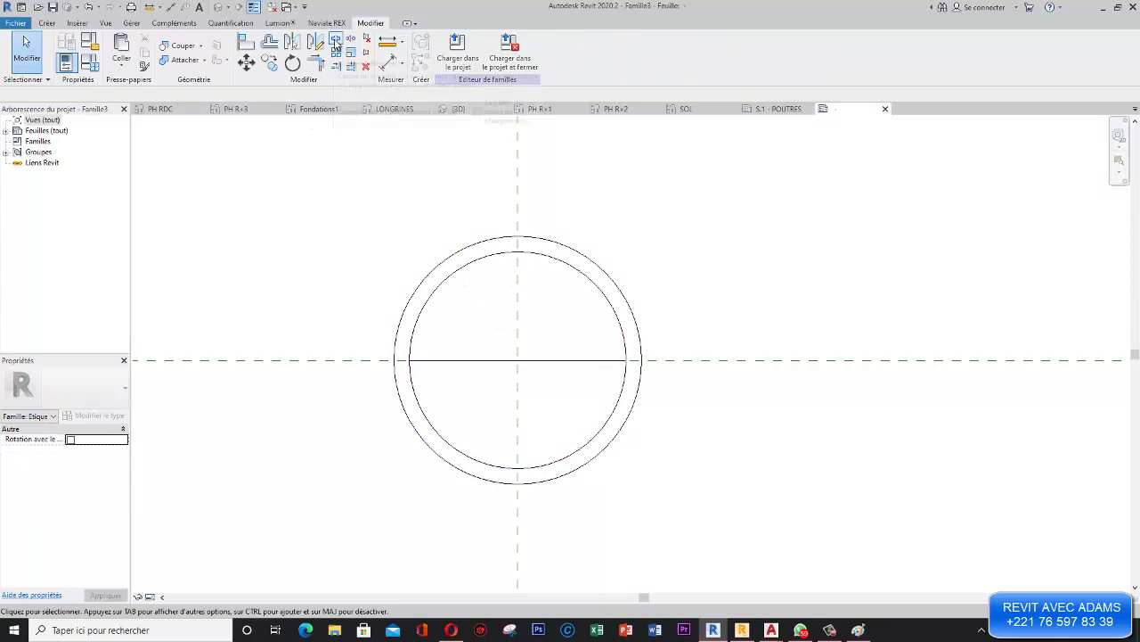
- Split the inner circle near its top and trim it to the horizontal line, keeping only the lower half
click(336, 43)
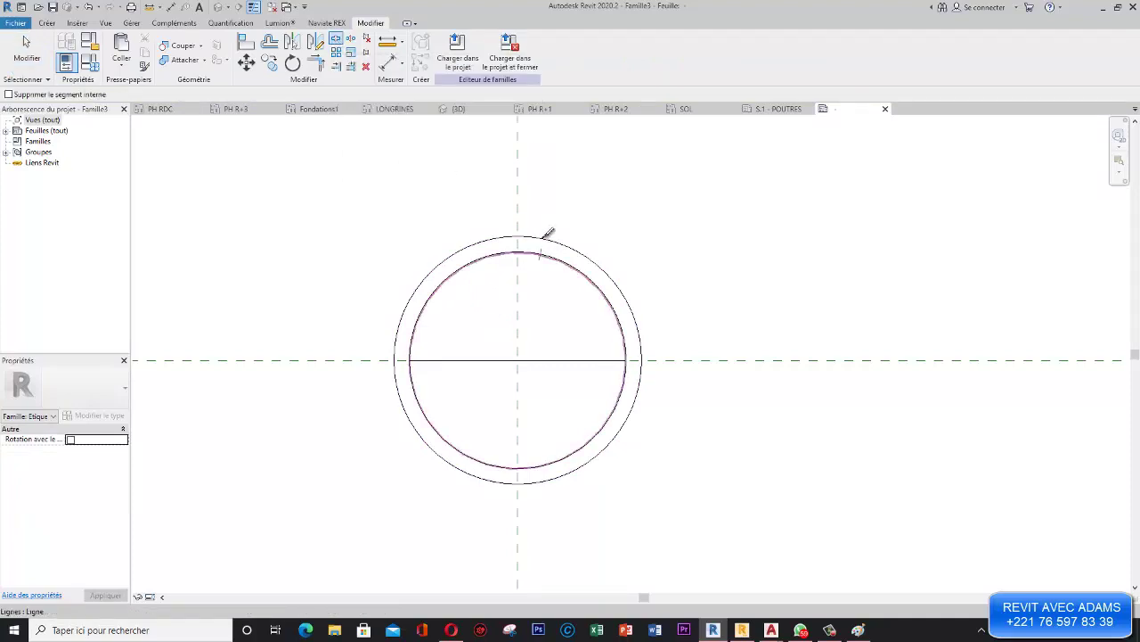
scroll(537, 234, up, 3)
scroll(541, 234, up, 1)
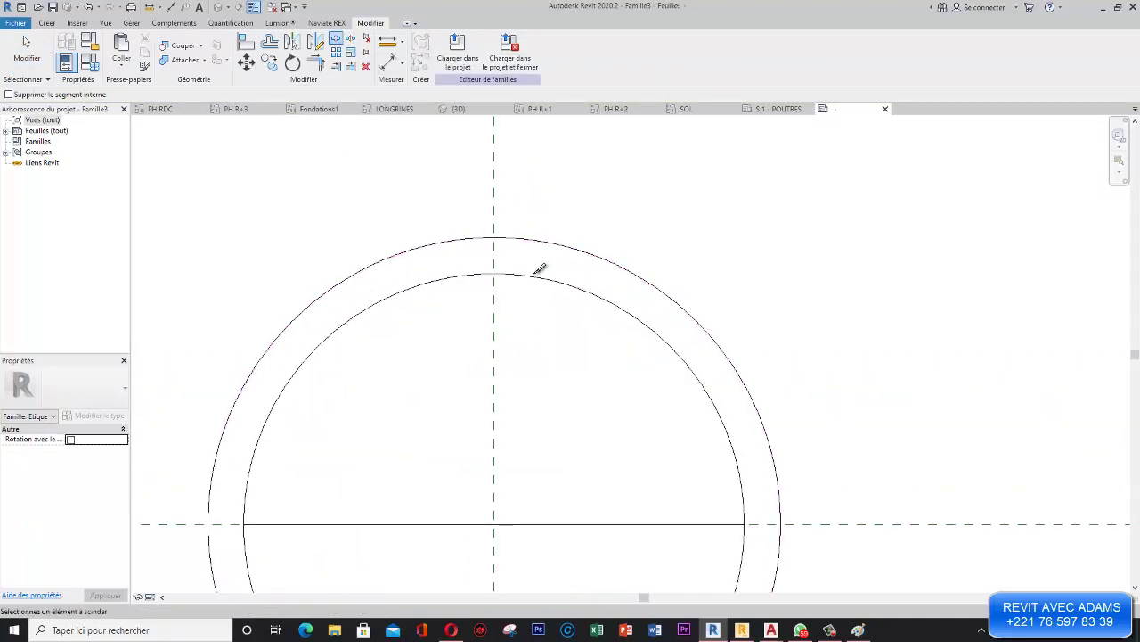
click(531, 277)
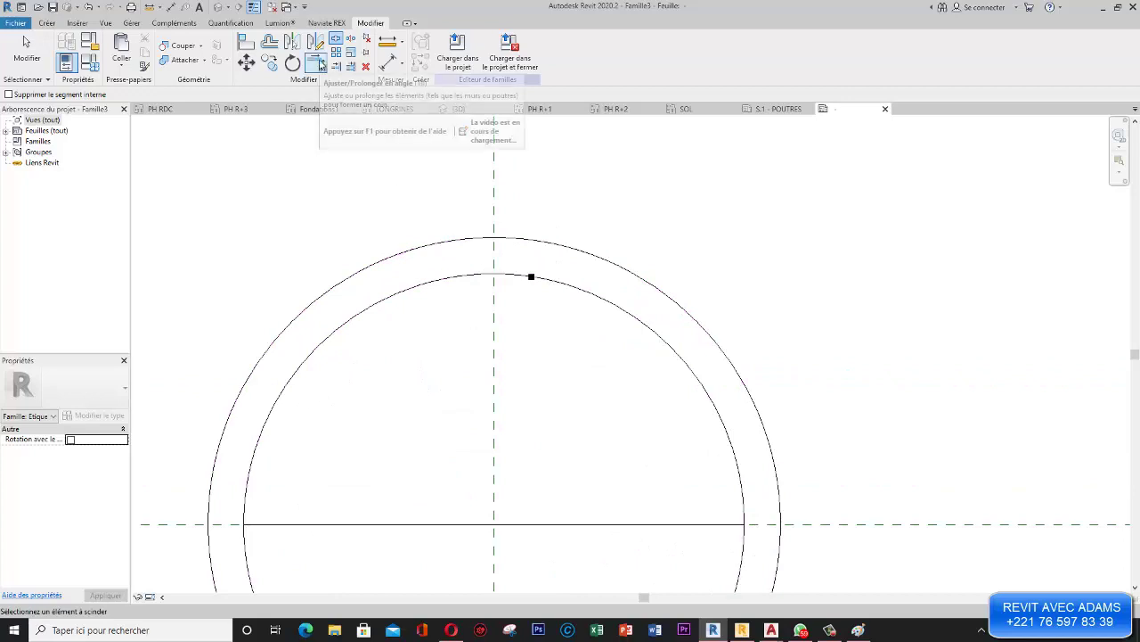
click(319, 64)
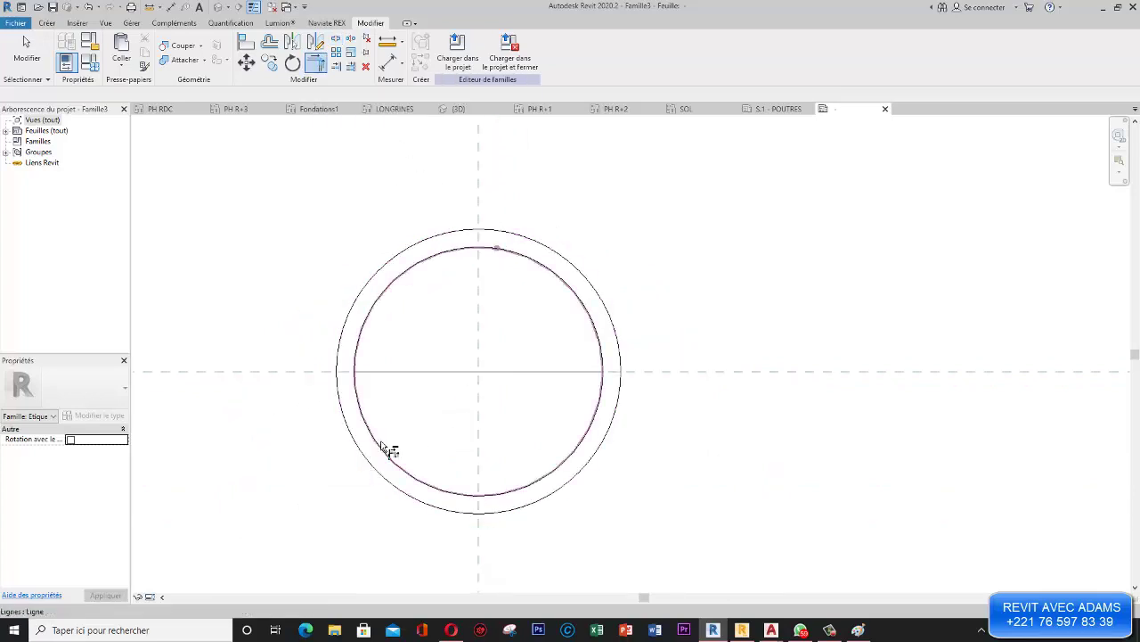
click(397, 379)
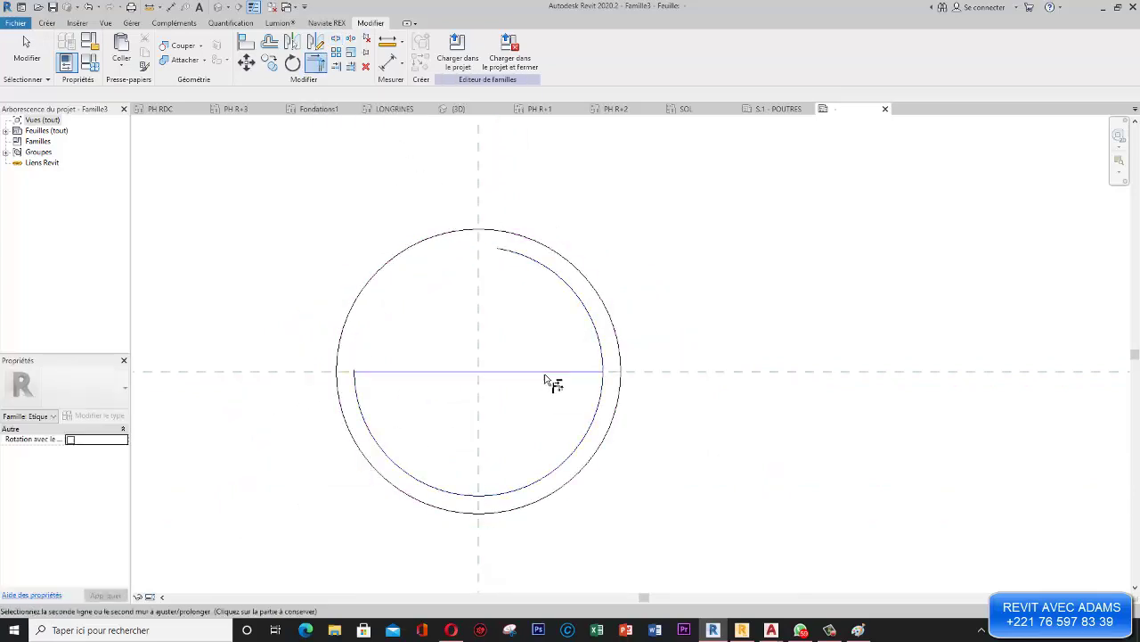
click(581, 443)
scroll(394, 285, down, 3)
click(40, 62)
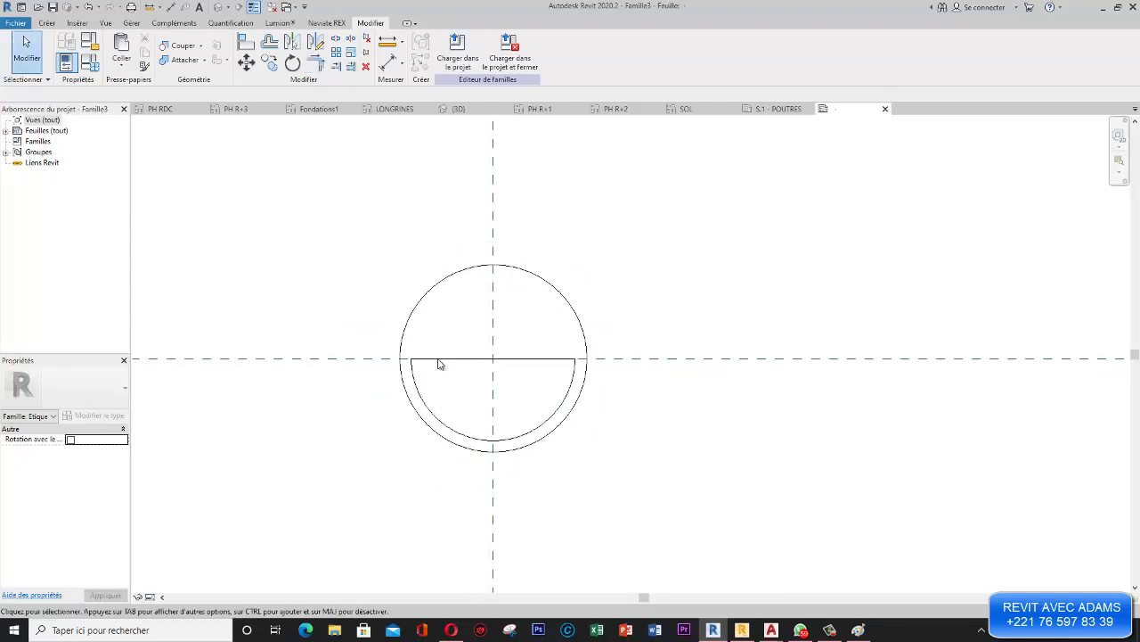
- Check the tag layout in the Paint sketch, and in Revit place a new label just below the circle
scroll(513, 397, up, 2)
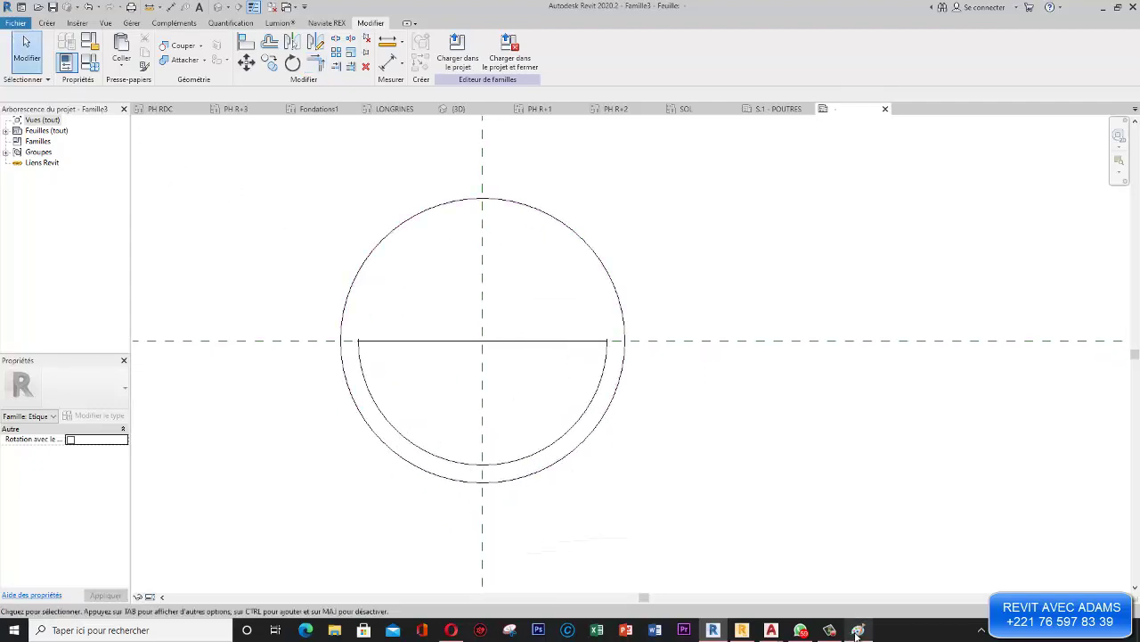
click(858, 631)
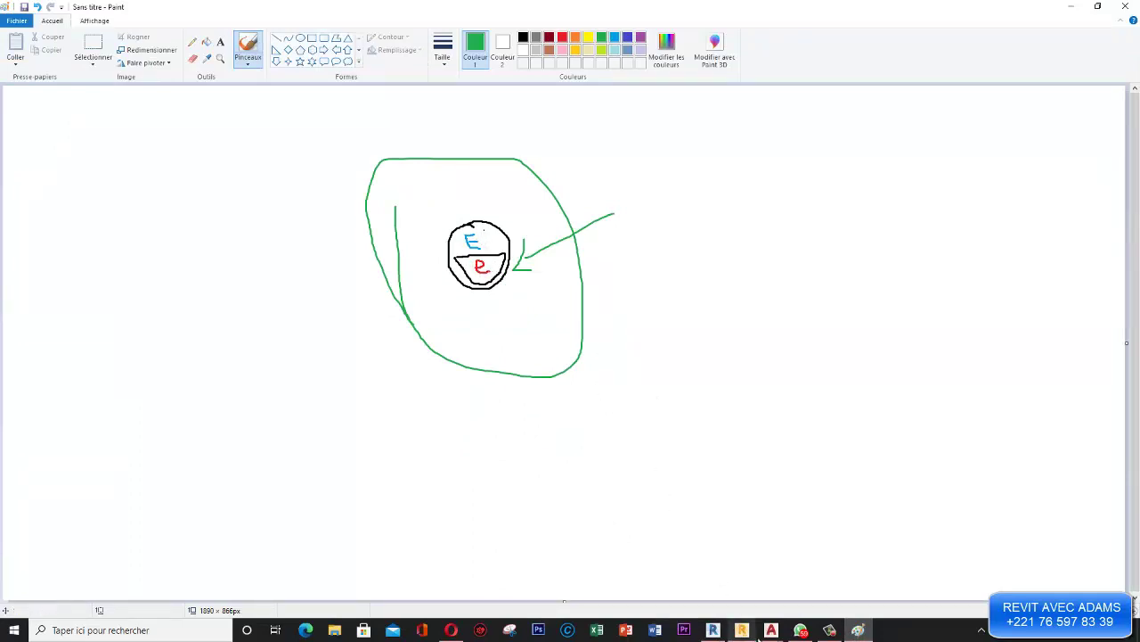
click(719, 634)
scroll(509, 334, up, 3)
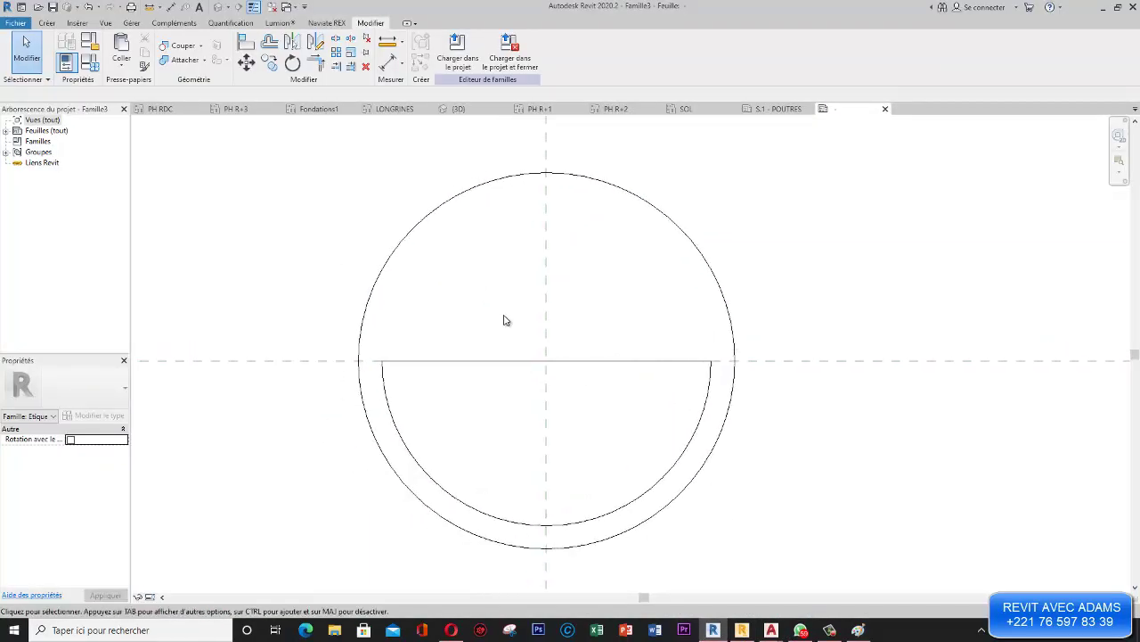
click(46, 23)
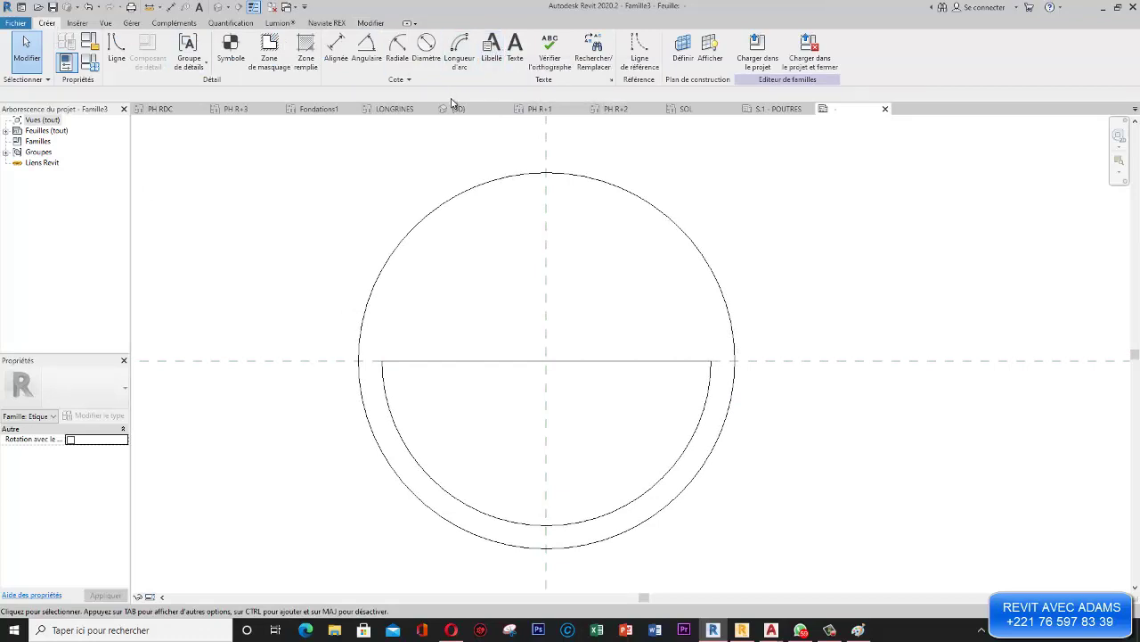
click(492, 49)
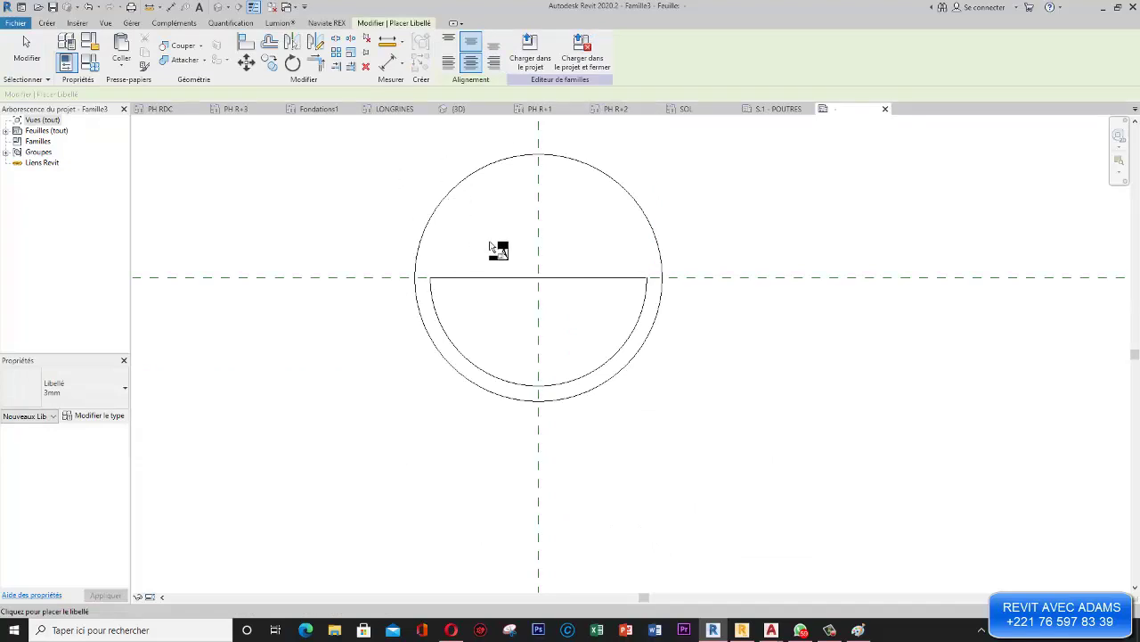
scroll(526, 312, down, 1)
scroll(547, 321, down, 2)
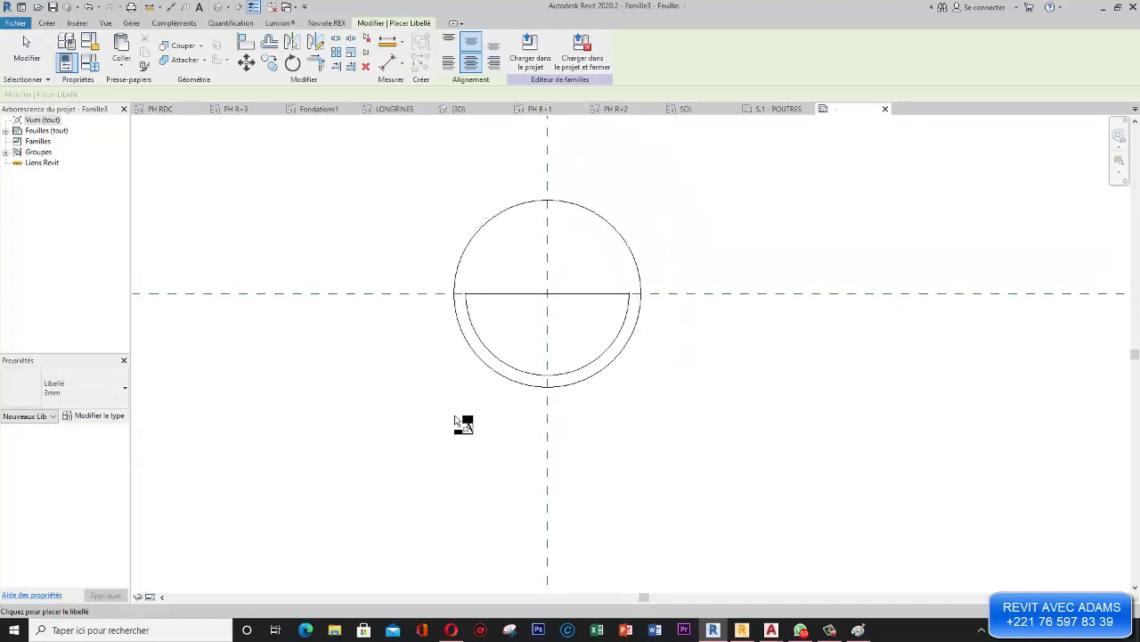
click(475, 426)
- Add the Epaisseur du porteur parameter to the label with the sample value 100
mouse_move(454, 354)
mouse_down()
mouse_move(457, 407)
mouse_move(450, 365)
mouse_up()
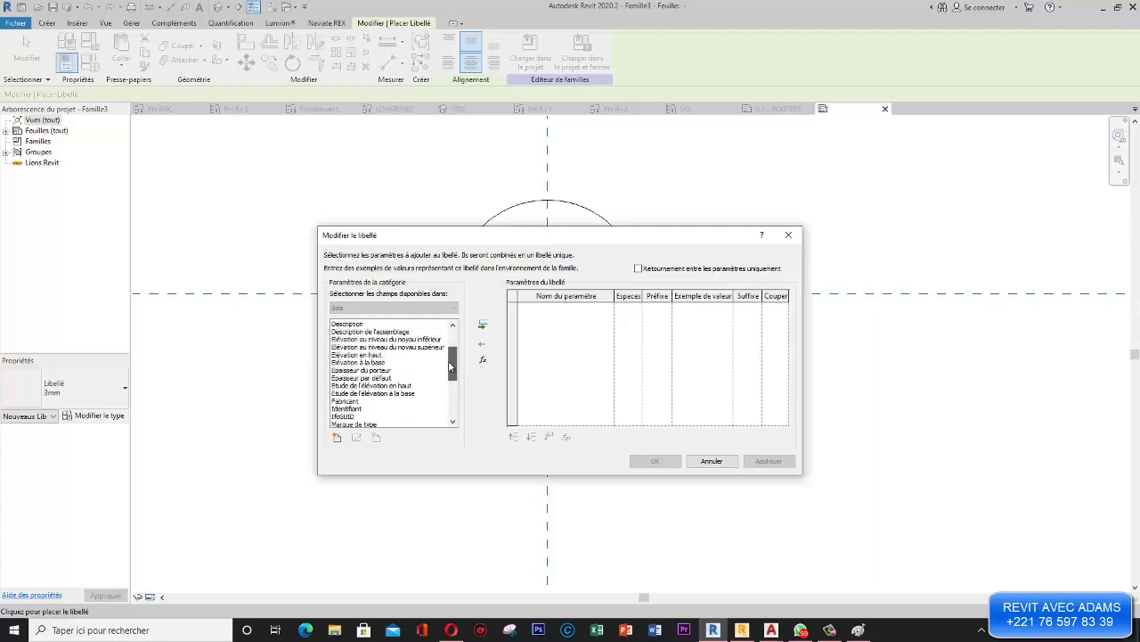
click(352, 370)
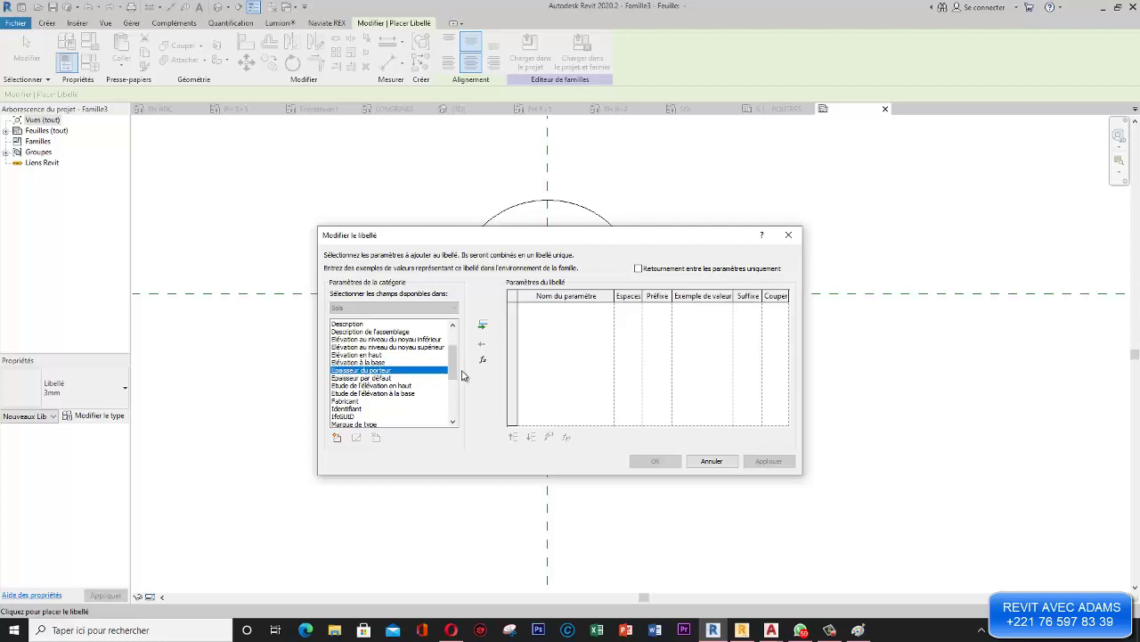
click(482, 325)
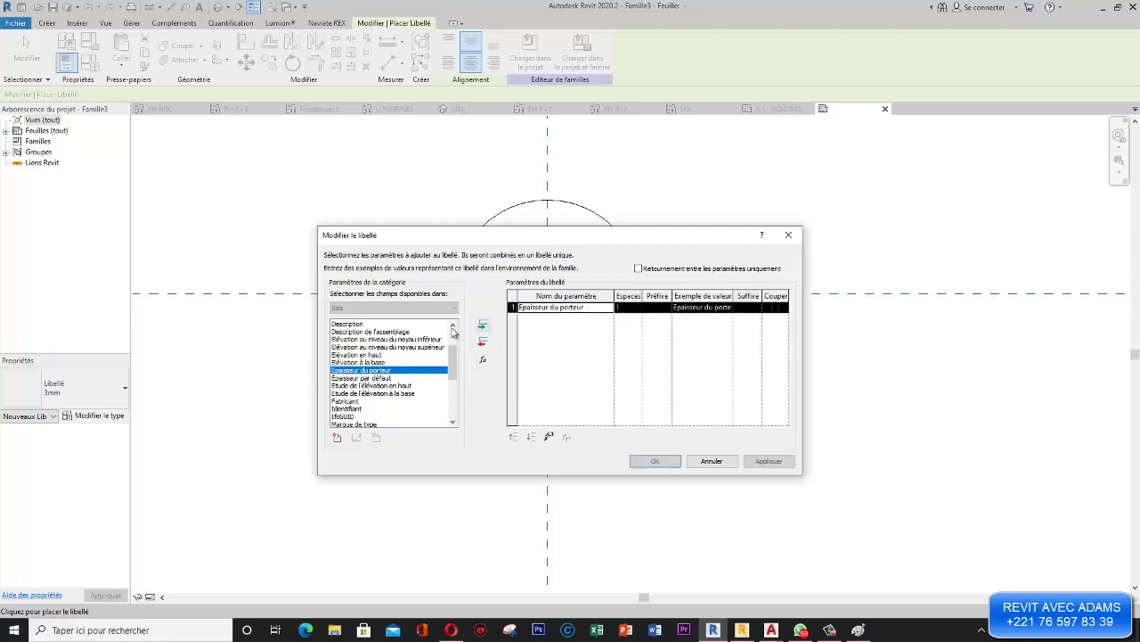
click(682, 308)
text(100)
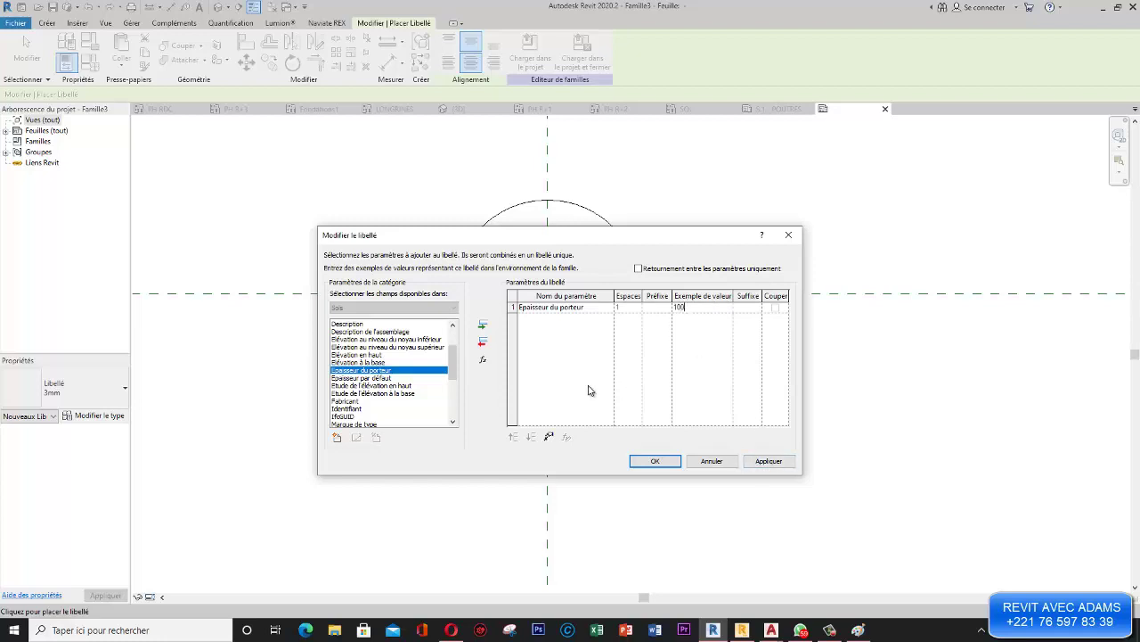
- Override the project format of the thickness parameter with 0 décimales and a chosen length unit, and confirm the label
click(550, 439)
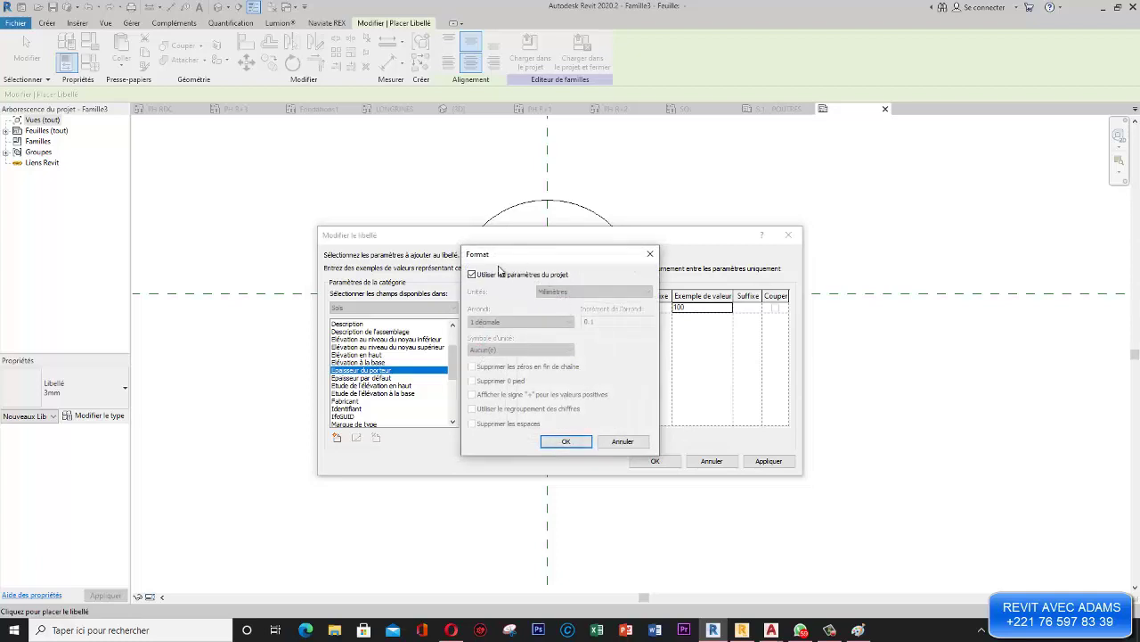
click(496, 276)
click(497, 276)
click(519, 321)
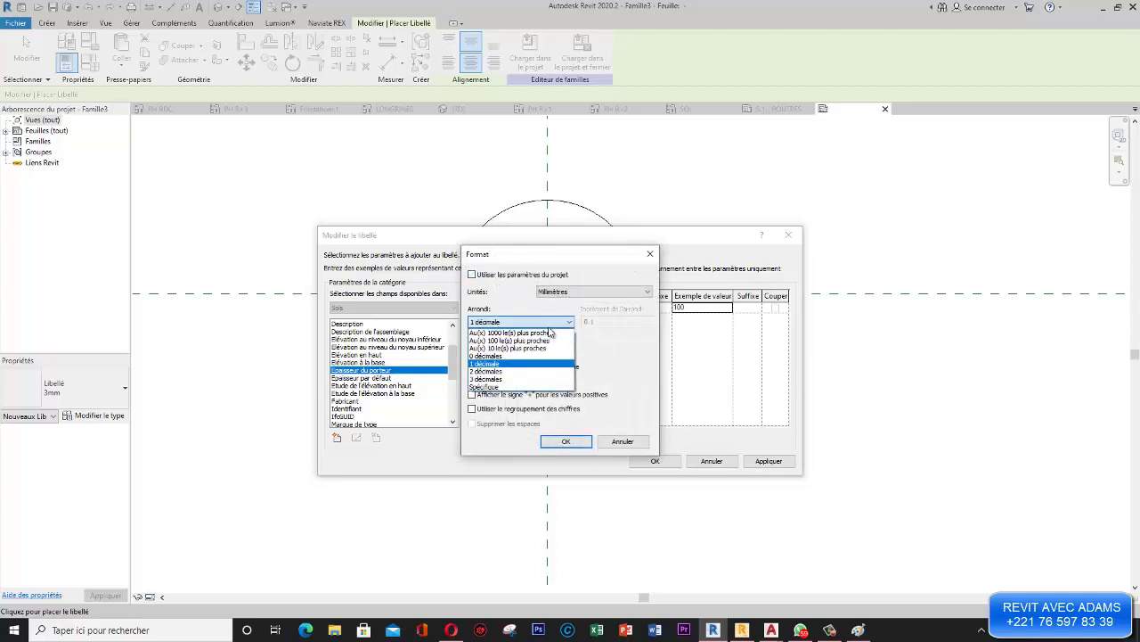
click(512, 356)
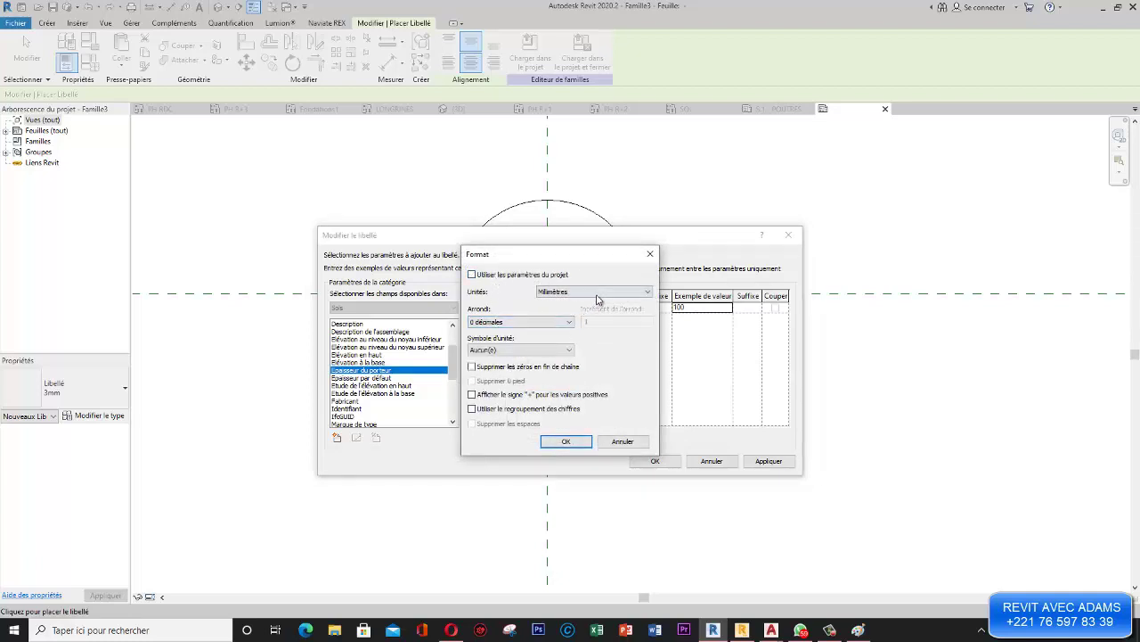
click(597, 294)
click(556, 340)
click(565, 441)
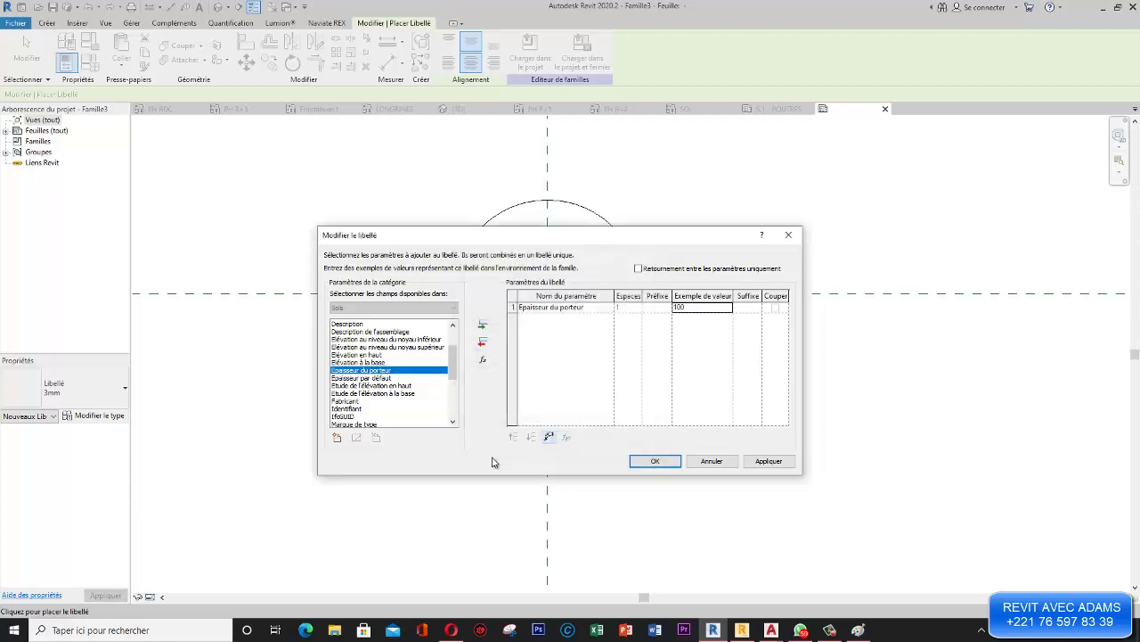
click(764, 462)
click(675, 463)
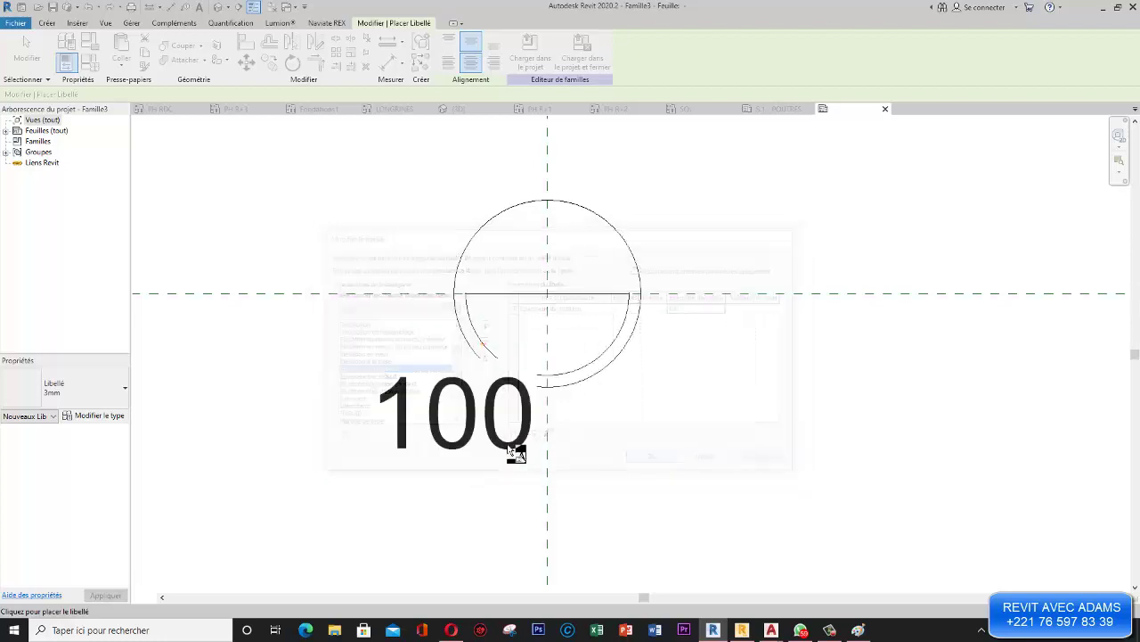
- Duplicate the type of the 100 label as TEXTE 1
scroll(422, 410, down, 2)
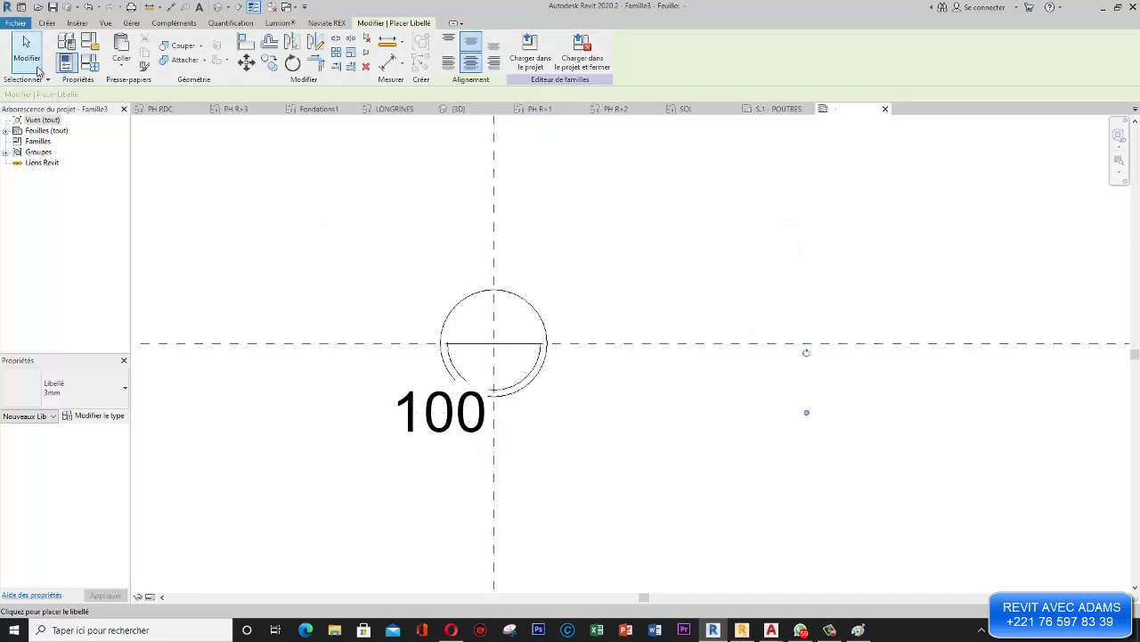
click(26, 52)
click(419, 417)
scroll(615, 475, down, 2)
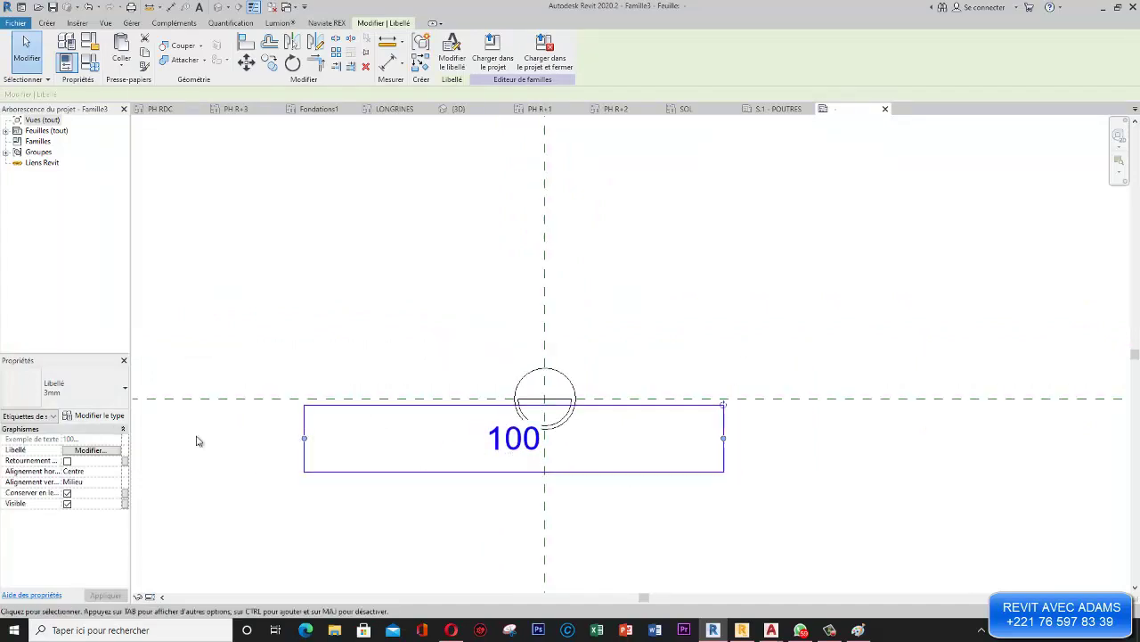
click(94, 415)
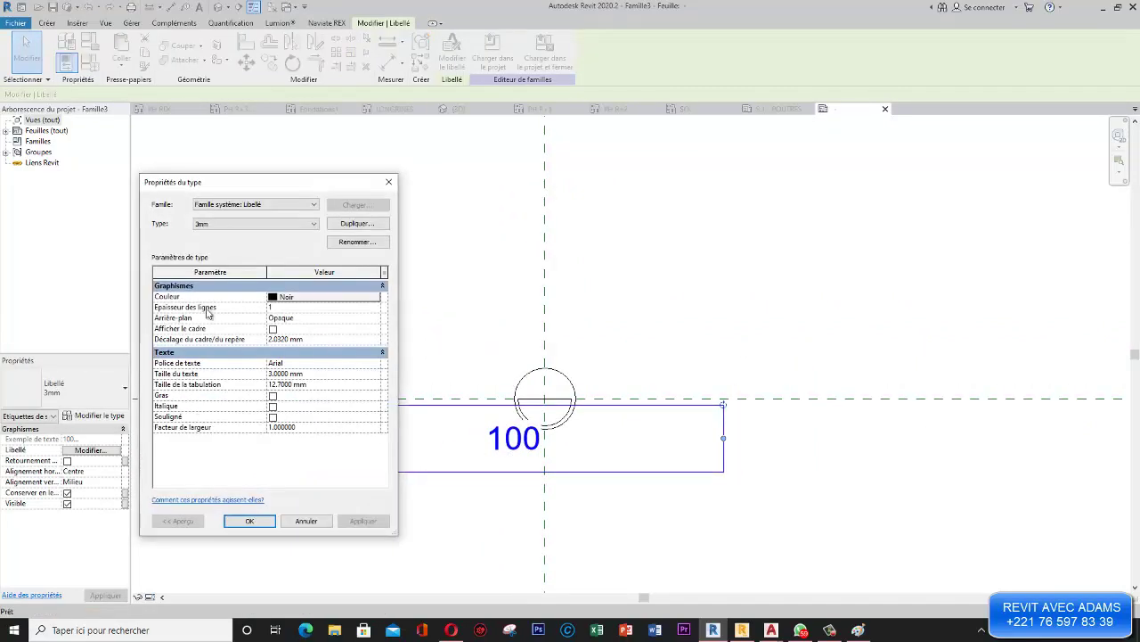
click(367, 223)
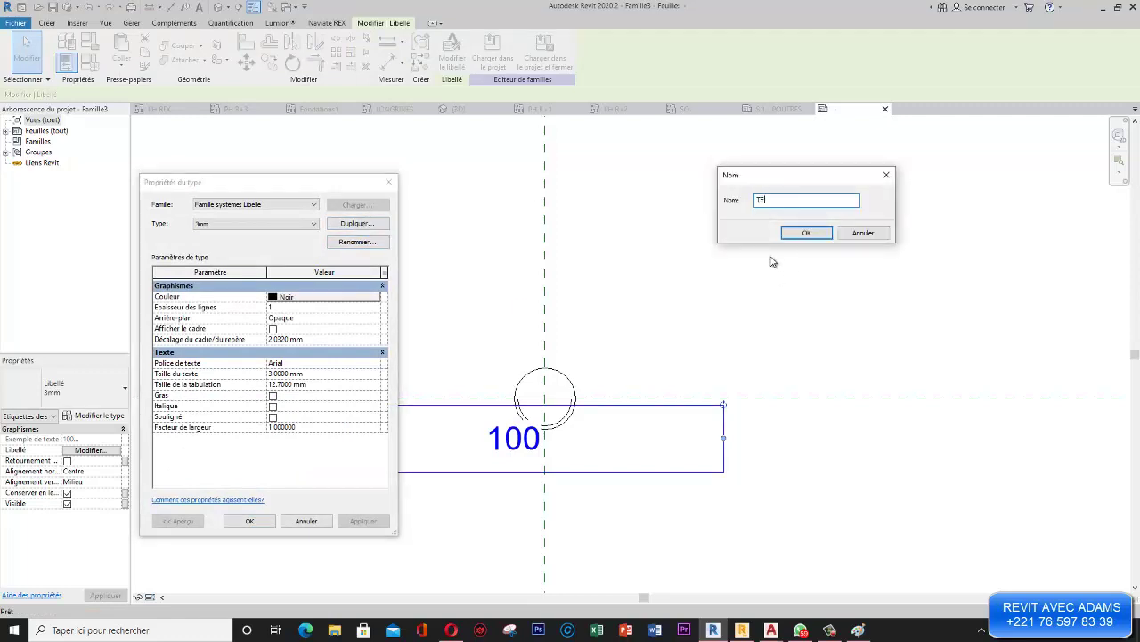
text(TEXTE 1)
click(804, 233)
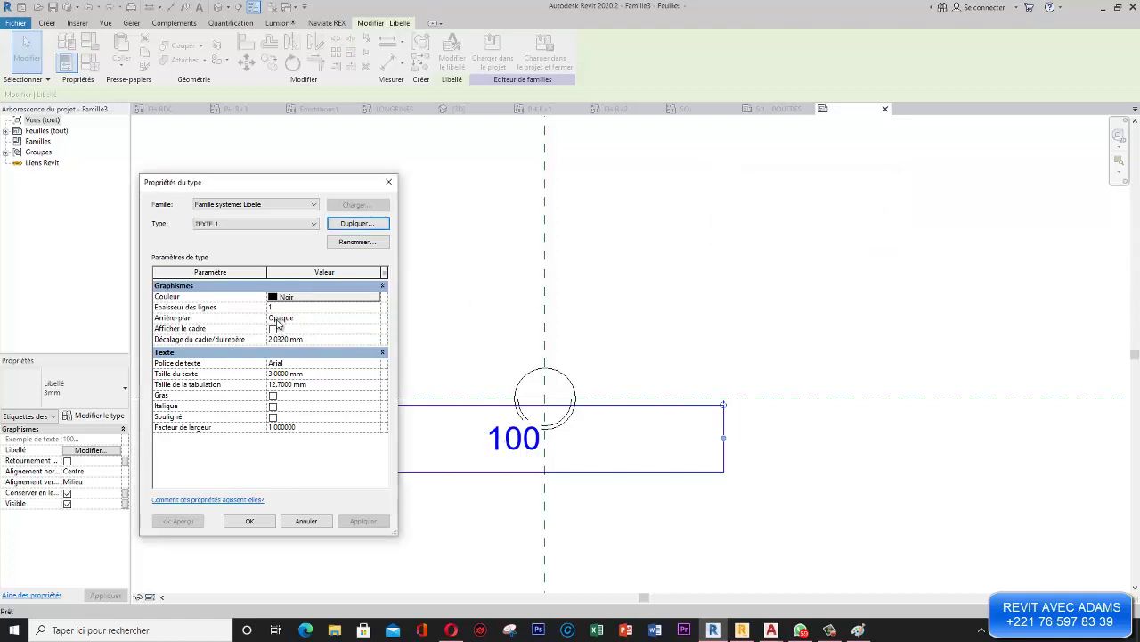
- Set the TEXTE 1 type's background to Transparent and its text size to 1.5 mm, and confirm the type properties
click(364, 318)
click(376, 319)
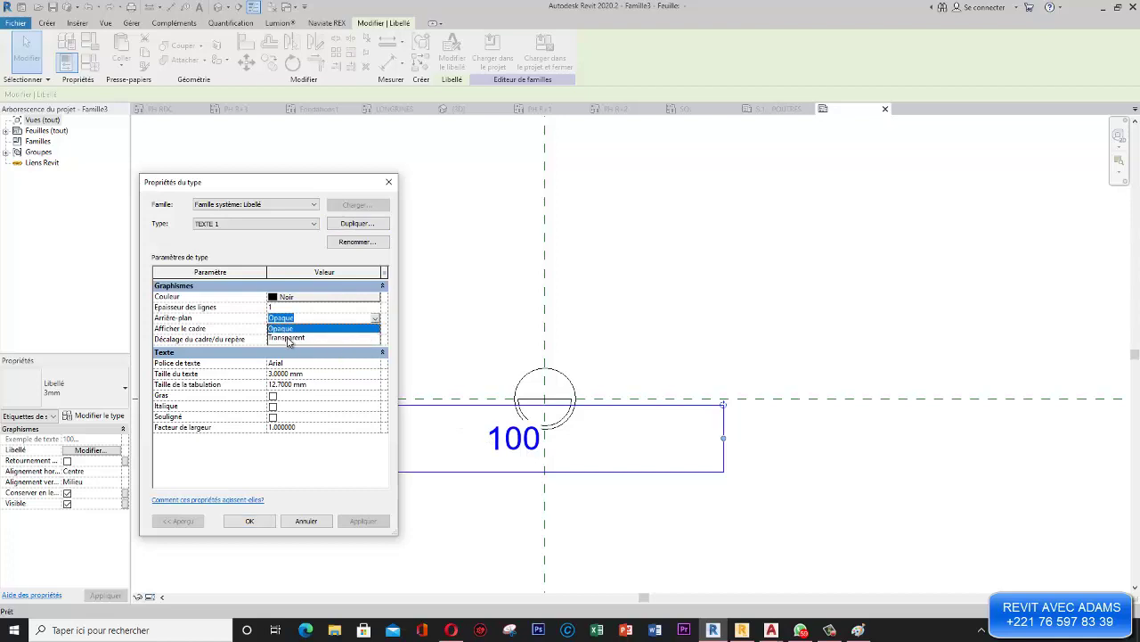
click(291, 340)
click(287, 373)
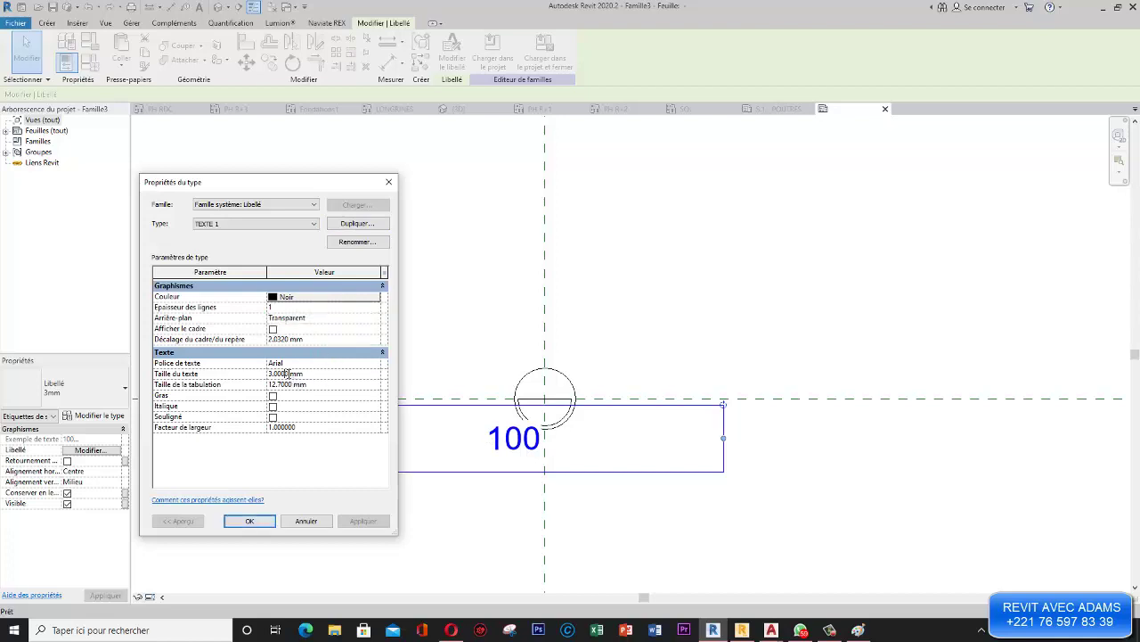
drag(252, 374, 212, 370)
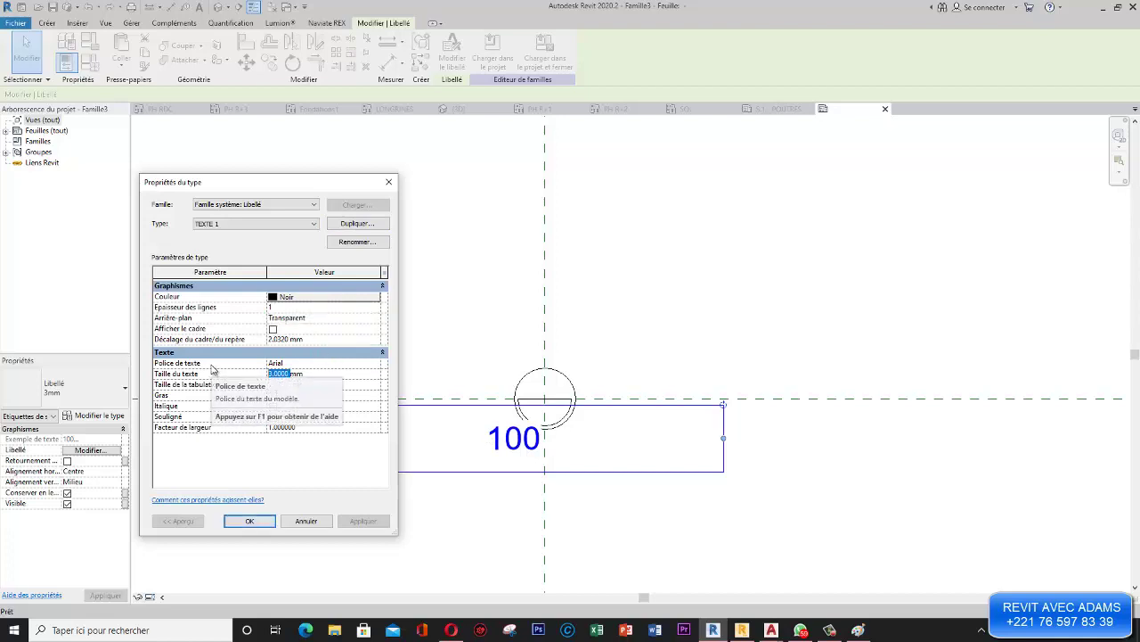
text(1.5mm)
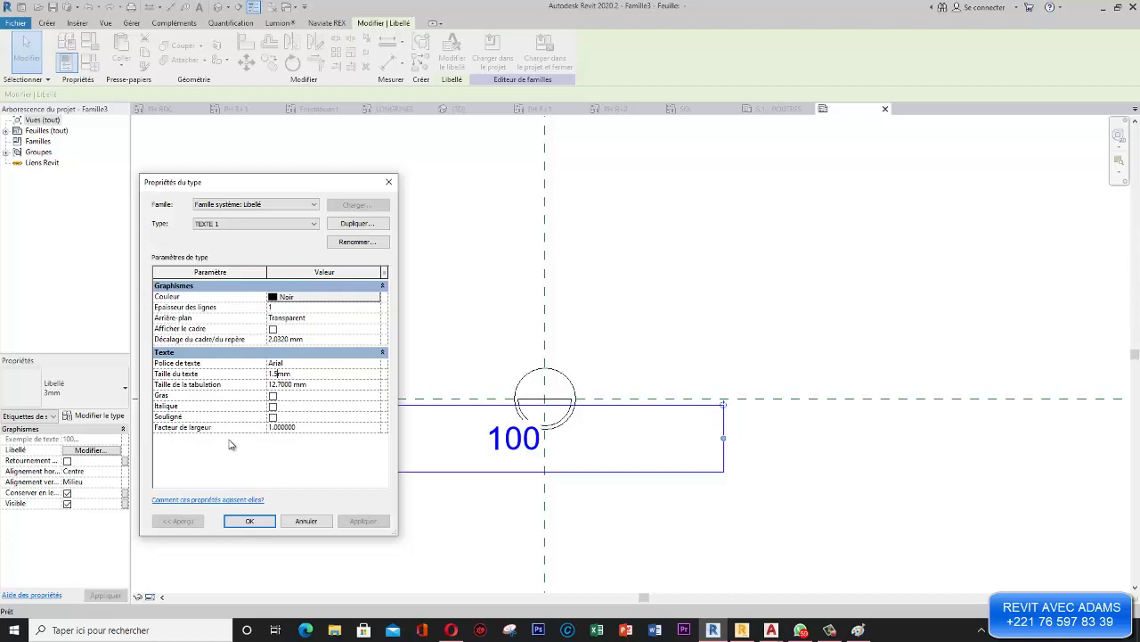
click(250, 520)
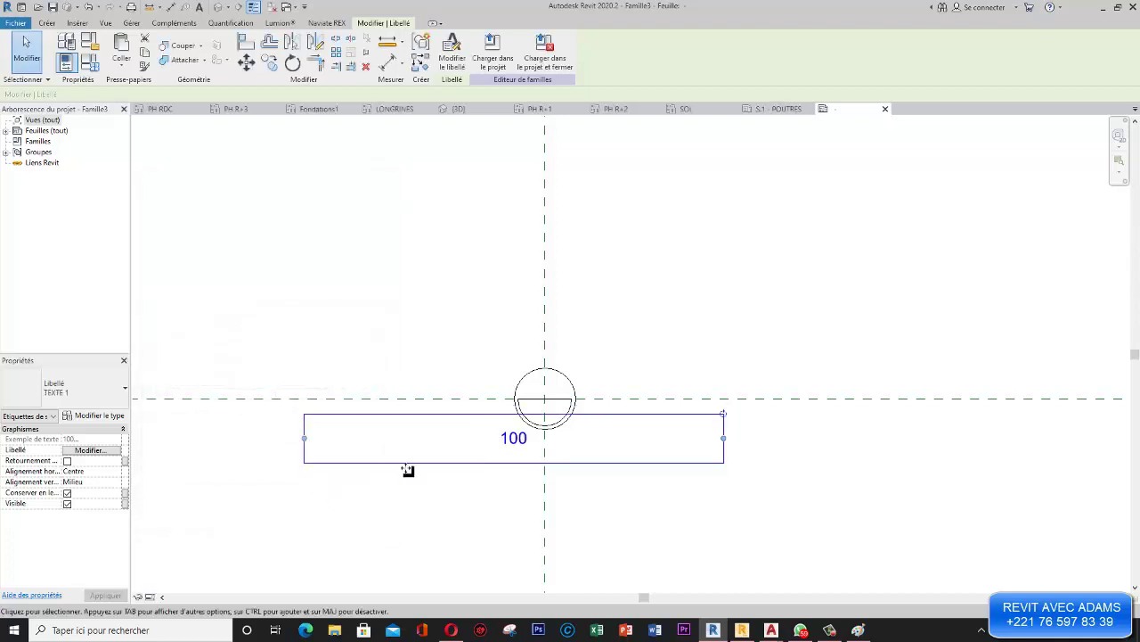
- Move the 100 label into the lower half of the circle and narrow its text box to fit within the circle's width
scroll(508, 468, up, 2)
drag(519, 427, 565, 386)
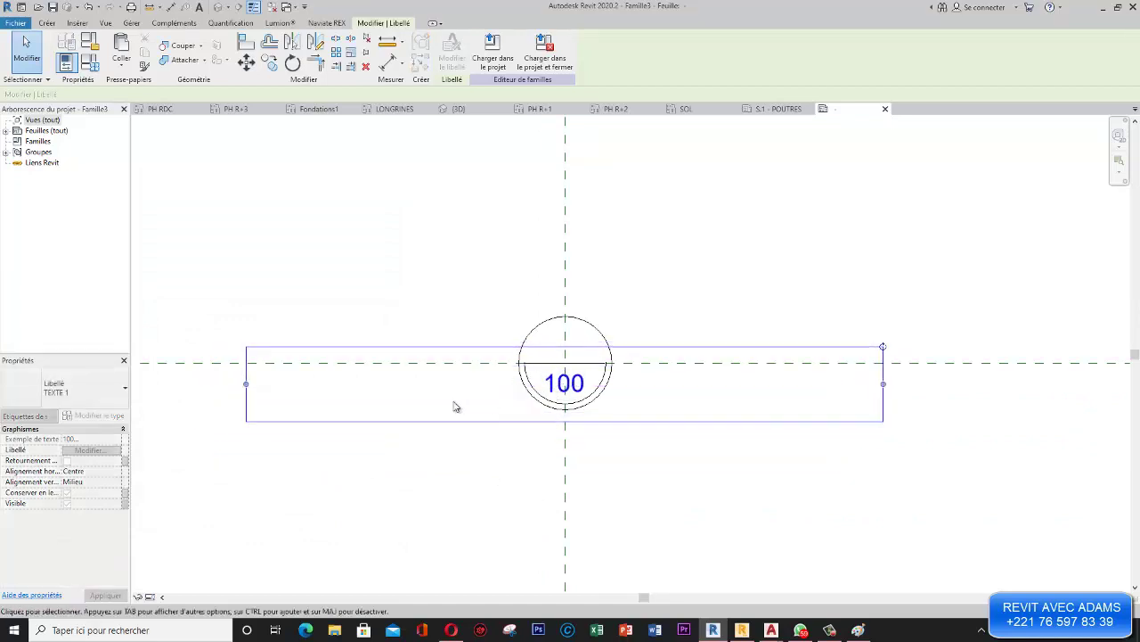
drag(245, 384, 535, 389)
click(646, 490)
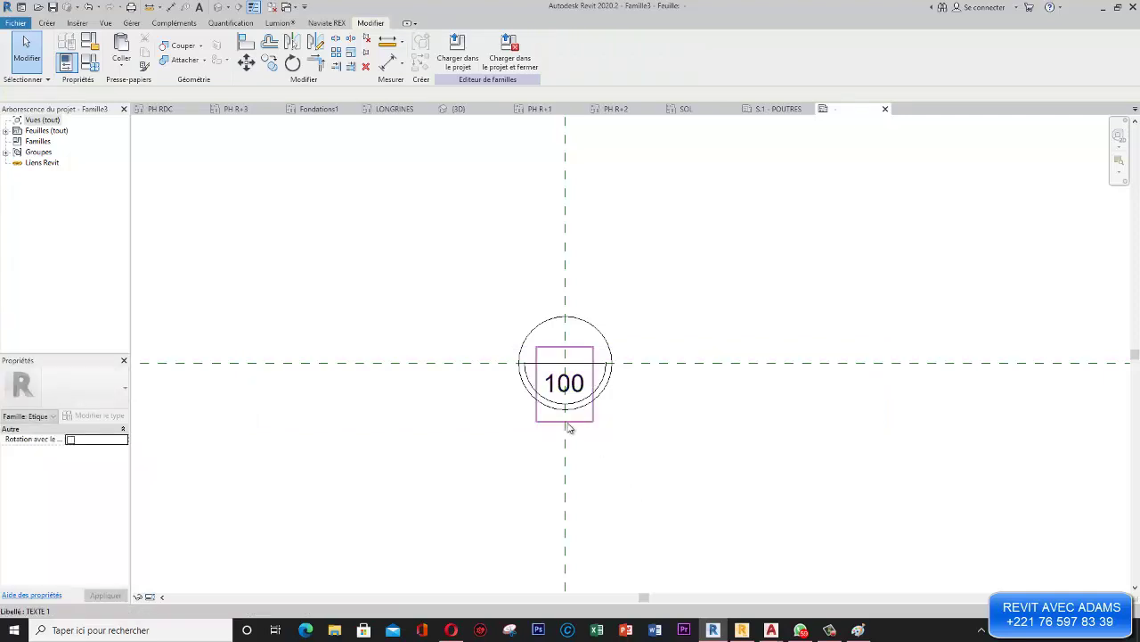
scroll(575, 396, up, 3)
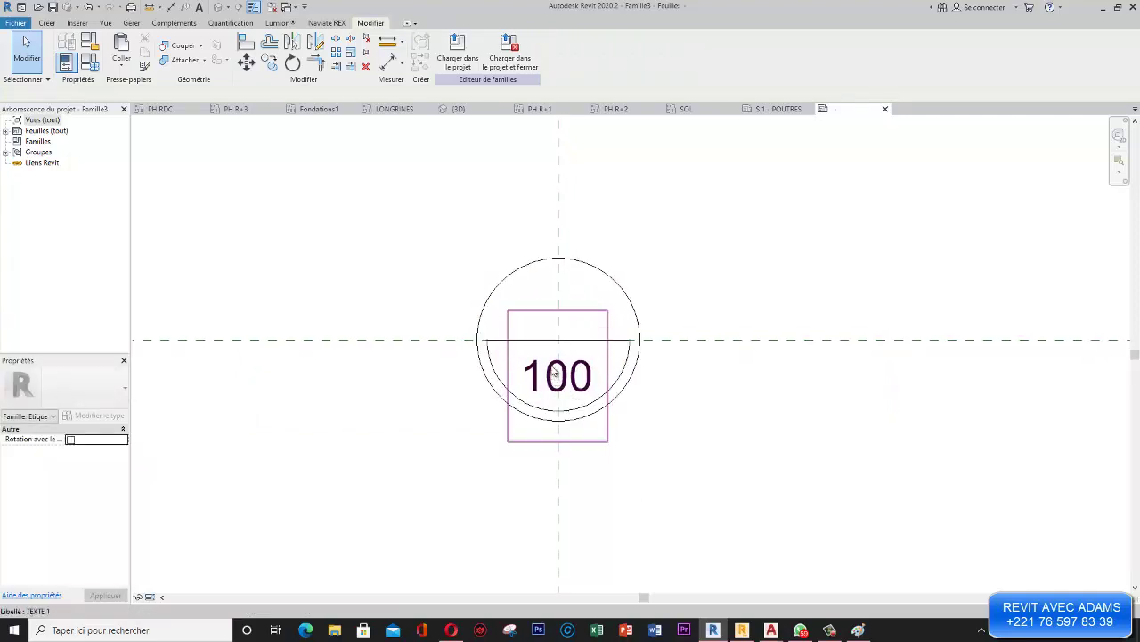
scroll(554, 372, down, 2)
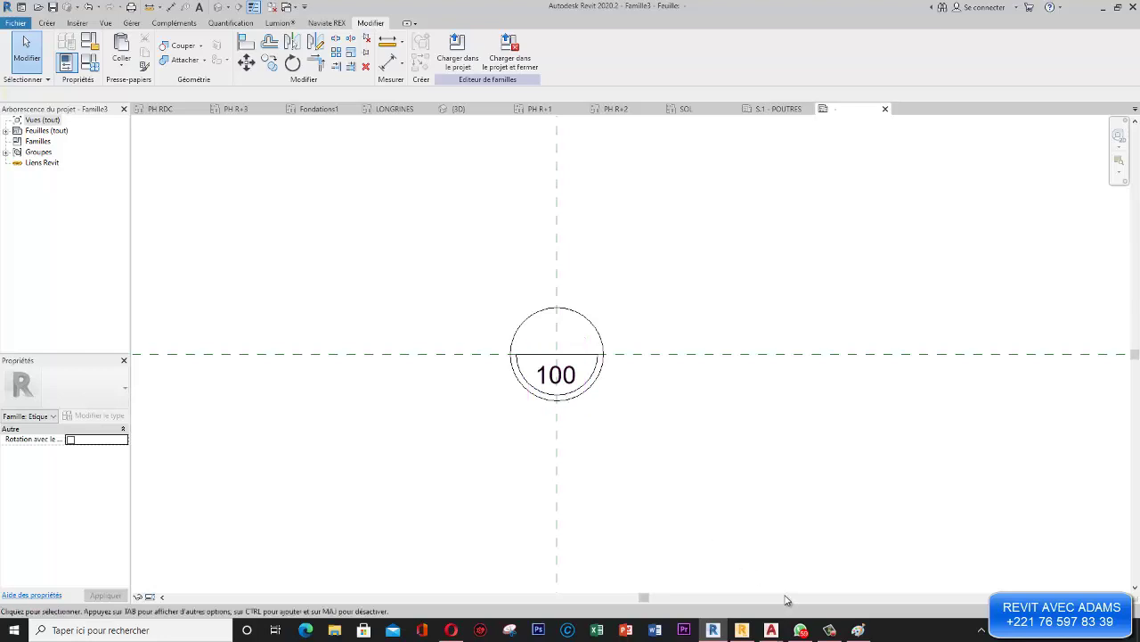
scroll(574, 365, up, 2)
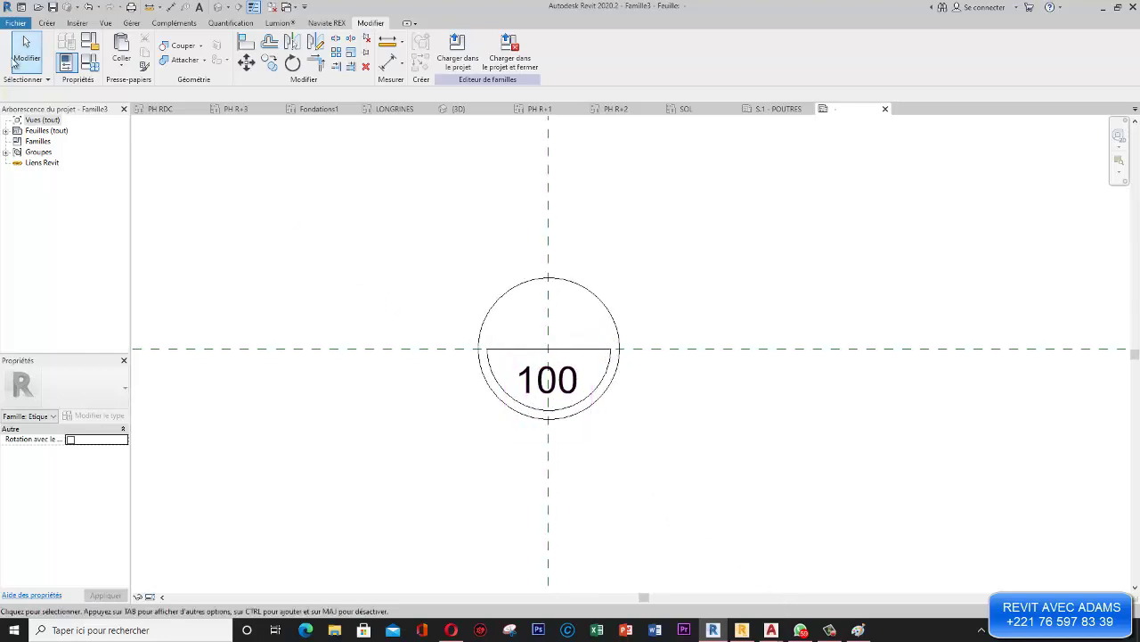
- Place a new label in the empty area just outside the circle, up and to its left
click(47, 23)
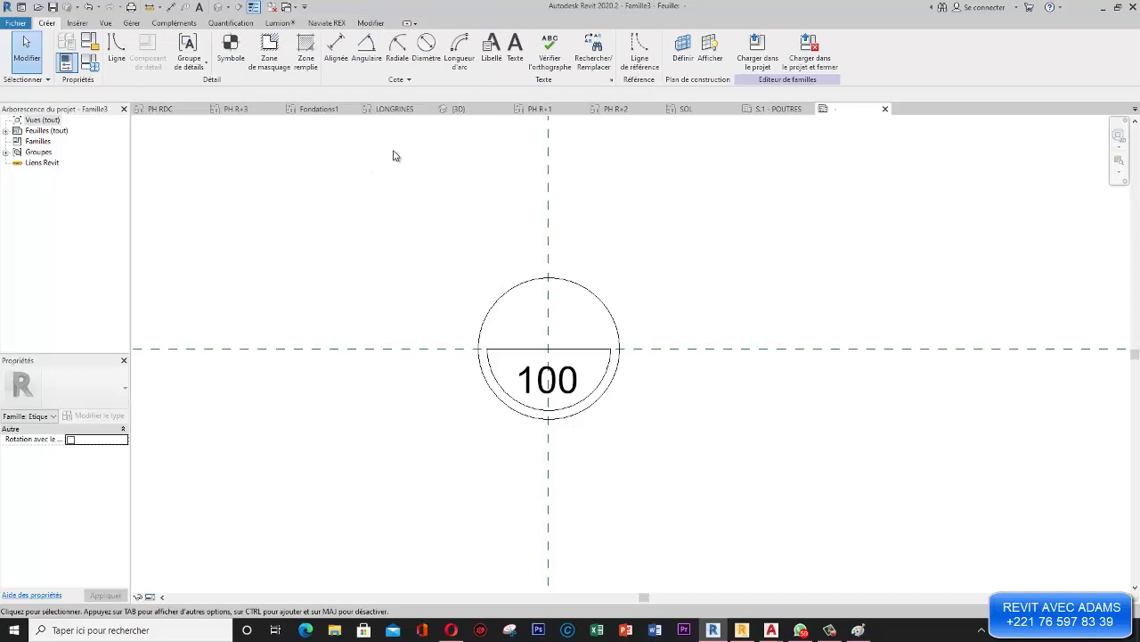
click(492, 49)
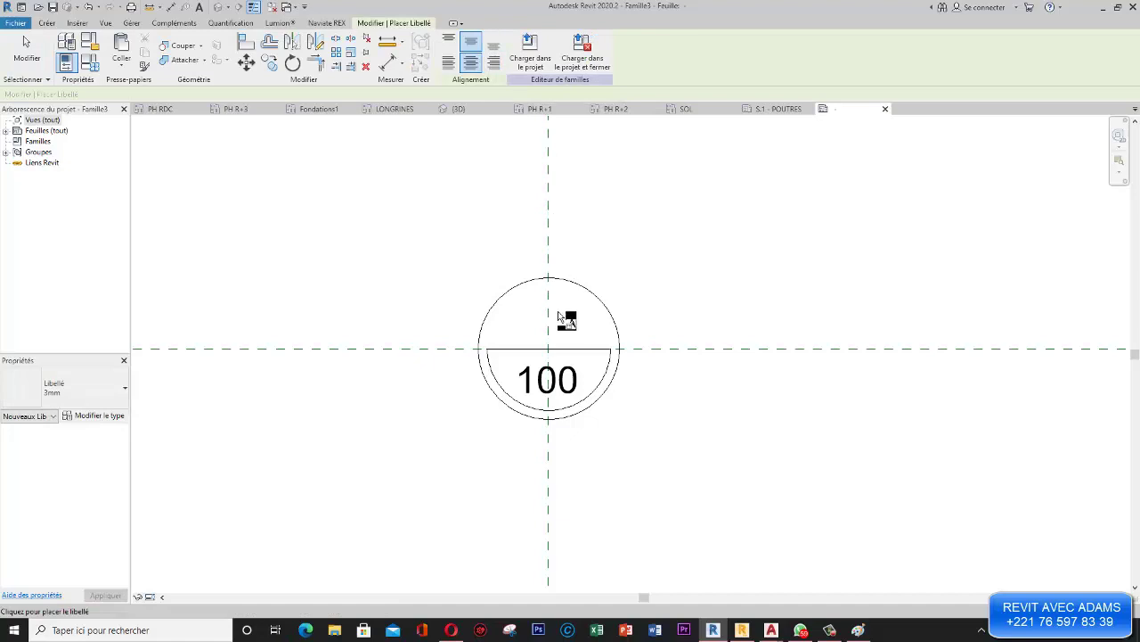
click(374, 268)
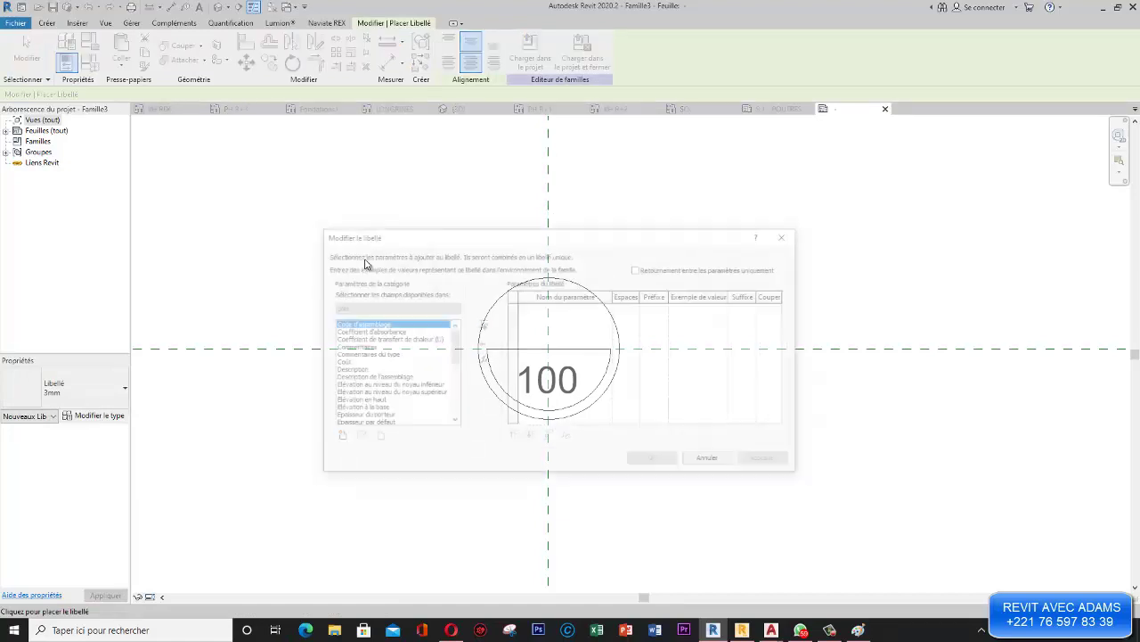
- Add the Etude de l'élévation en haut parameter to the new label with the sample value 00.00
drag(453, 355, 454, 408)
scroll(415, 377, up, 4)
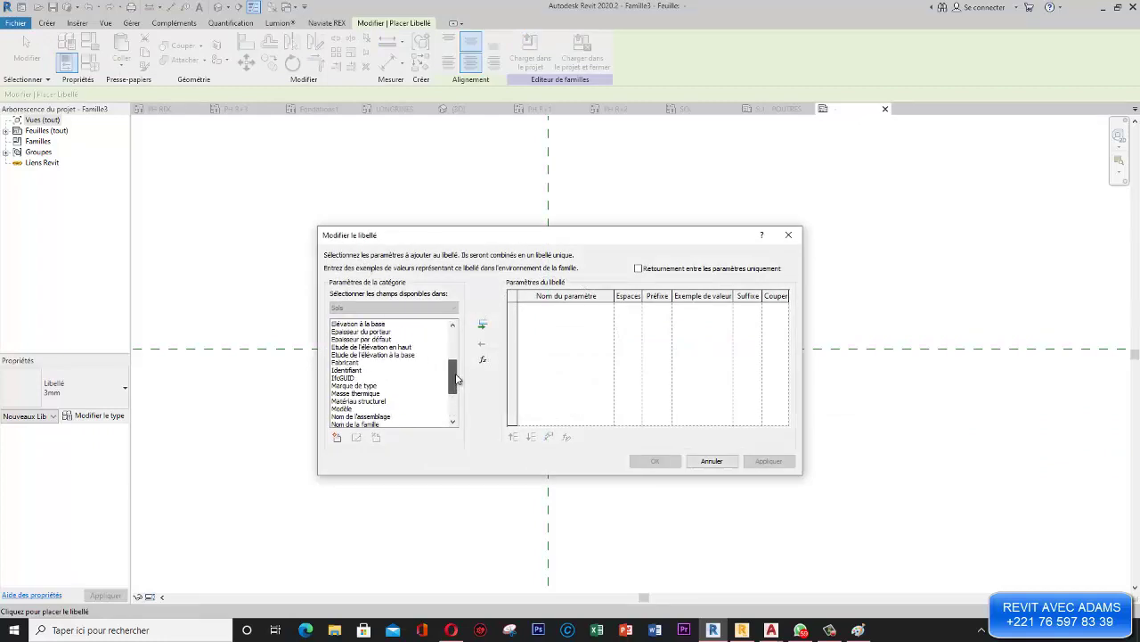
click(391, 379)
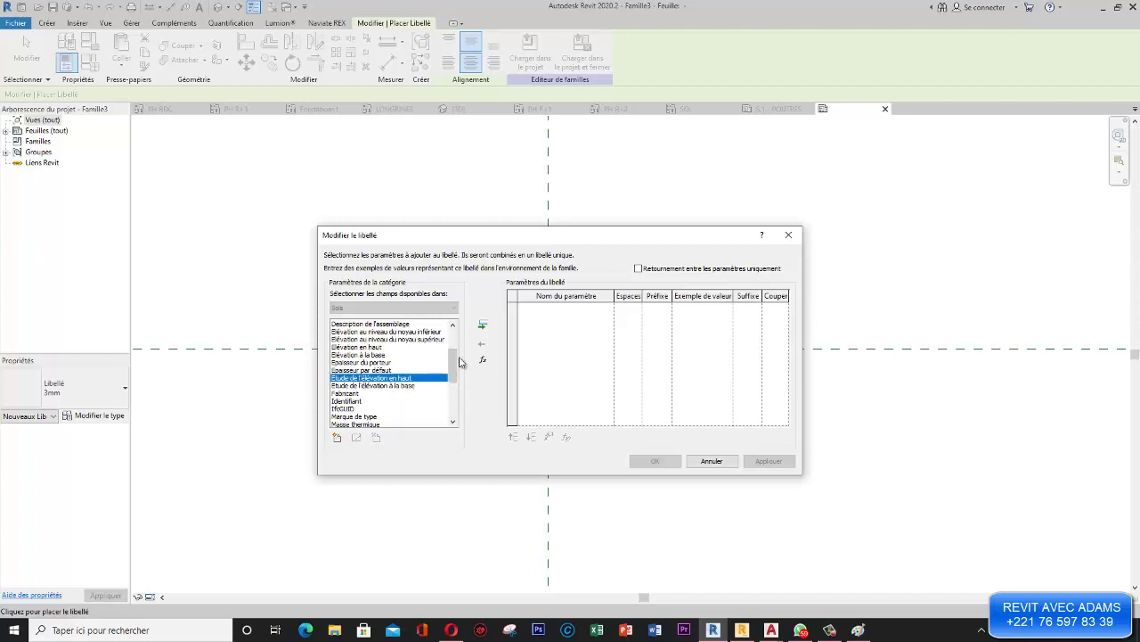
click(482, 325)
click(675, 308)
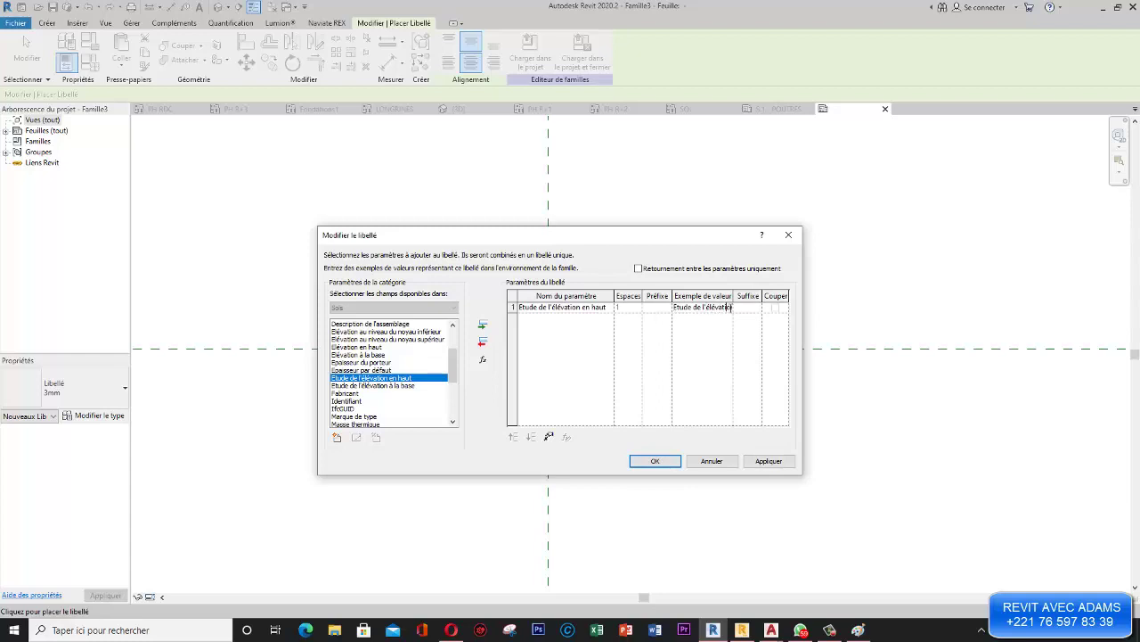
drag(732, 307, 628, 311)
text(00.00)
- Override the project format of the elevation parameter with Mètres, 2 décimales and the "+" sign shown for positive values
click(549, 437)
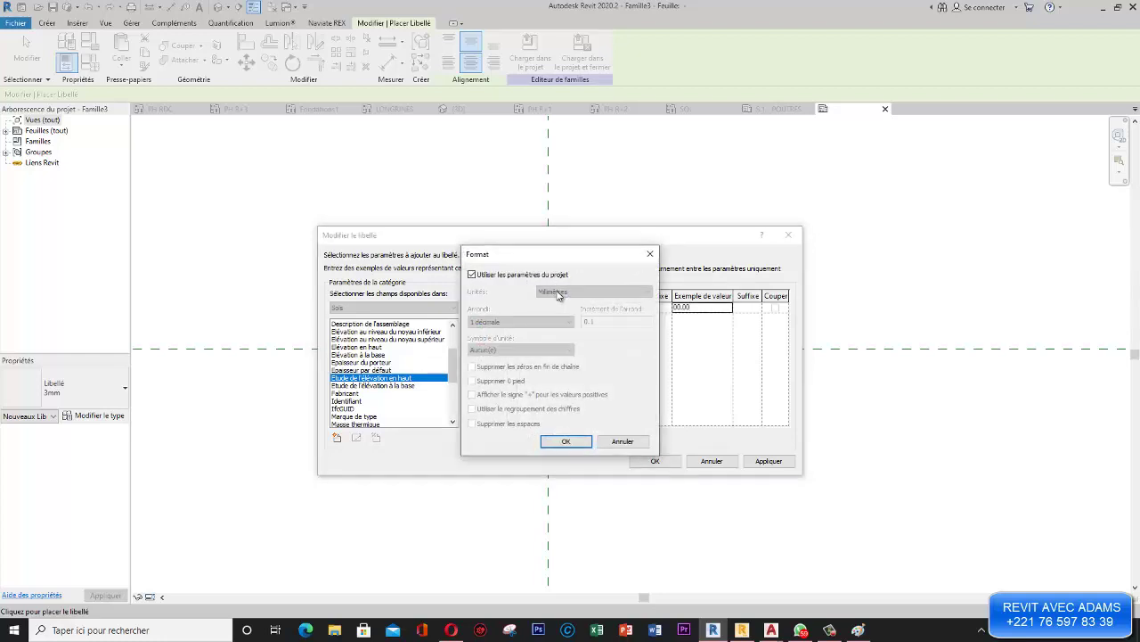
click(520, 276)
click(588, 292)
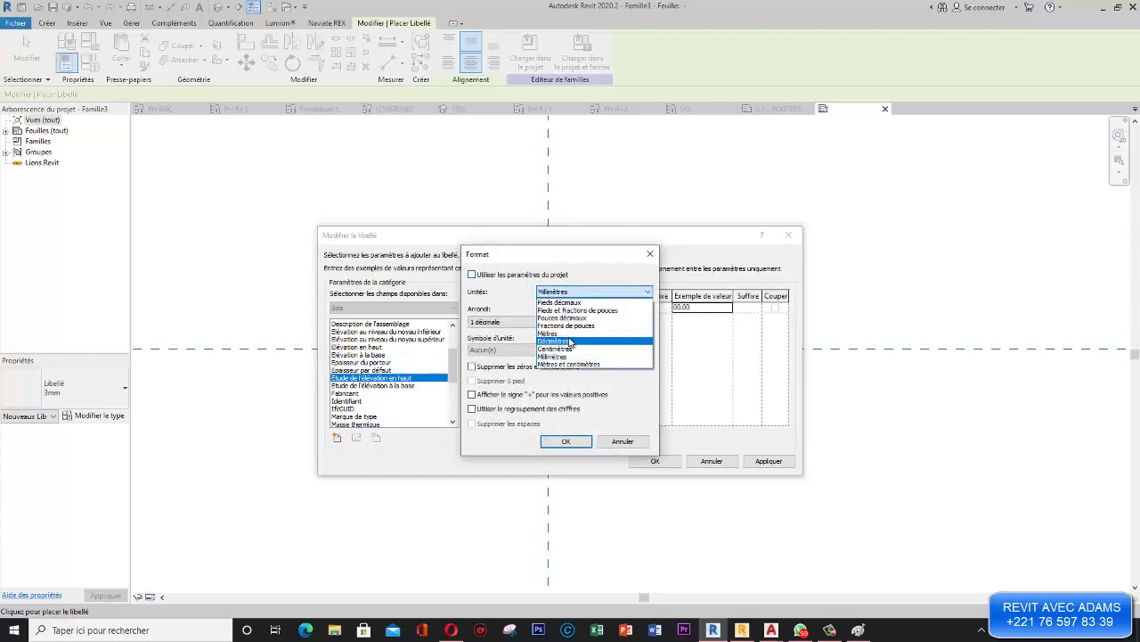
click(573, 333)
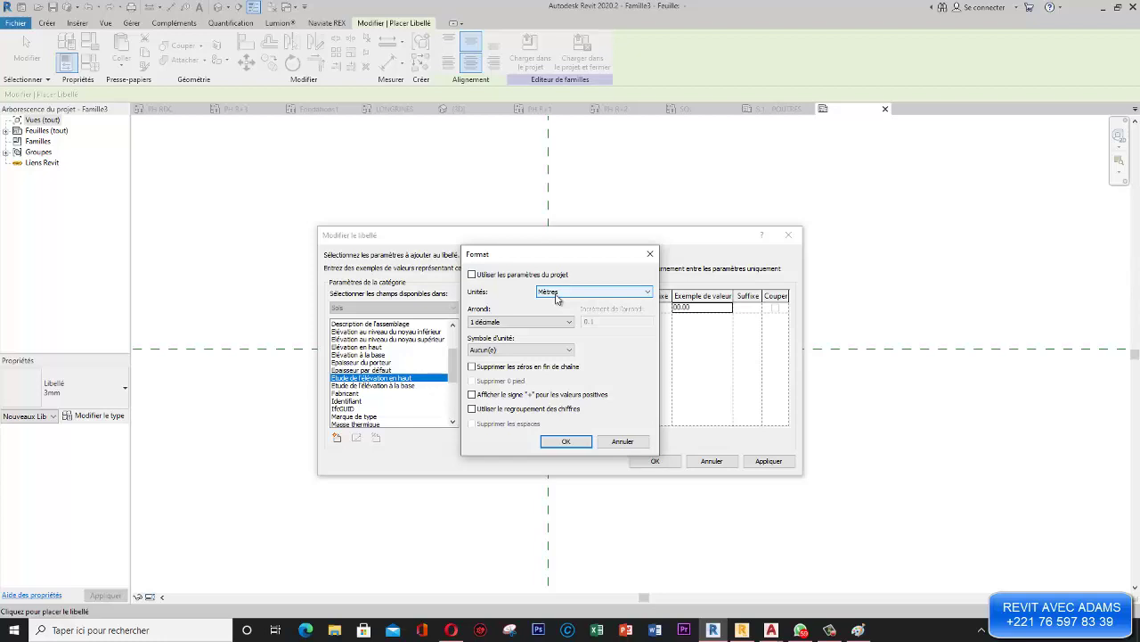
click(534, 322)
click(505, 371)
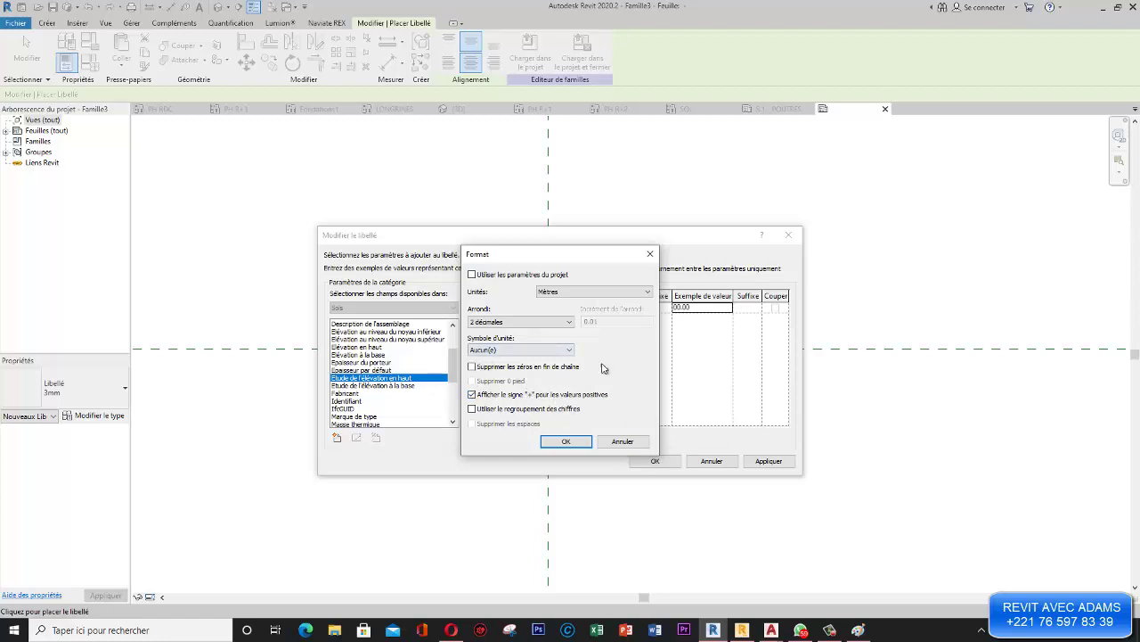
- Switch to the Paint sketch and handwrite the example elevation +3,50 beside the tag drawing, with a loop around it
click(858, 630)
mouse_move(679, 296)
mouse_down()
mouse_move(732, 287)
mouse_move(730, 313)
mouse_up()
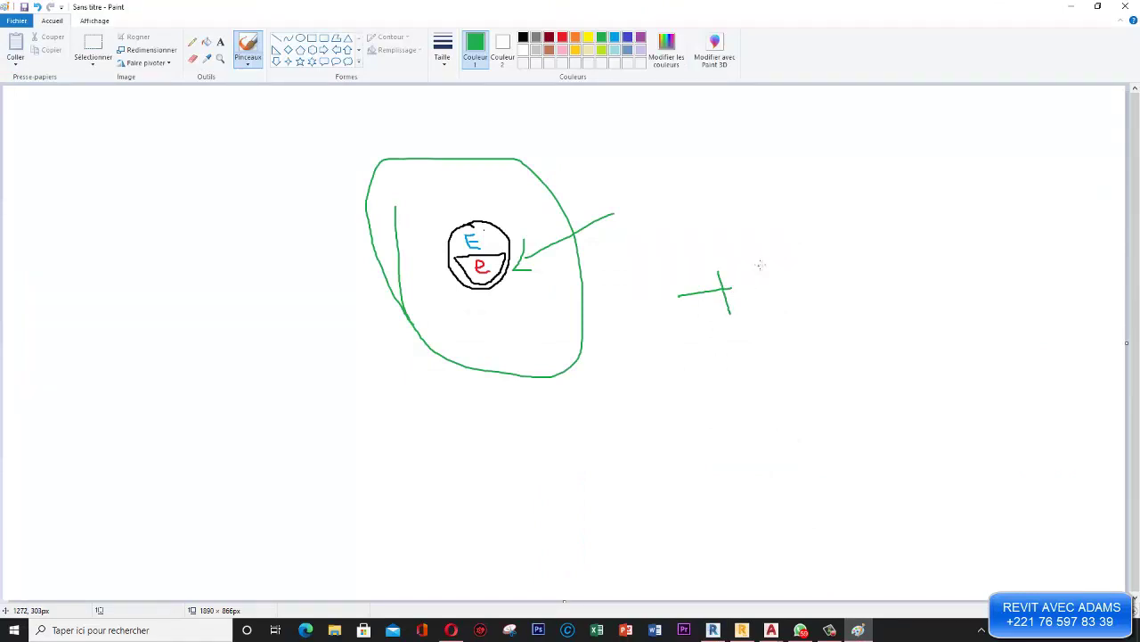
mouse_move(760, 265)
mouse_down()
mouse_move(760, 300)
mouse_move(795, 327)
mouse_up()
mouse_move(805, 259)
mouse_down()
mouse_move(802, 287)
mouse_move(825, 285)
mouse_move(834, 258)
mouse_up()
mouse_move(804, 229)
mouse_down()
mouse_move(826, 230)
mouse_move(857, 355)
mouse_move(807, 216)
mouse_up()
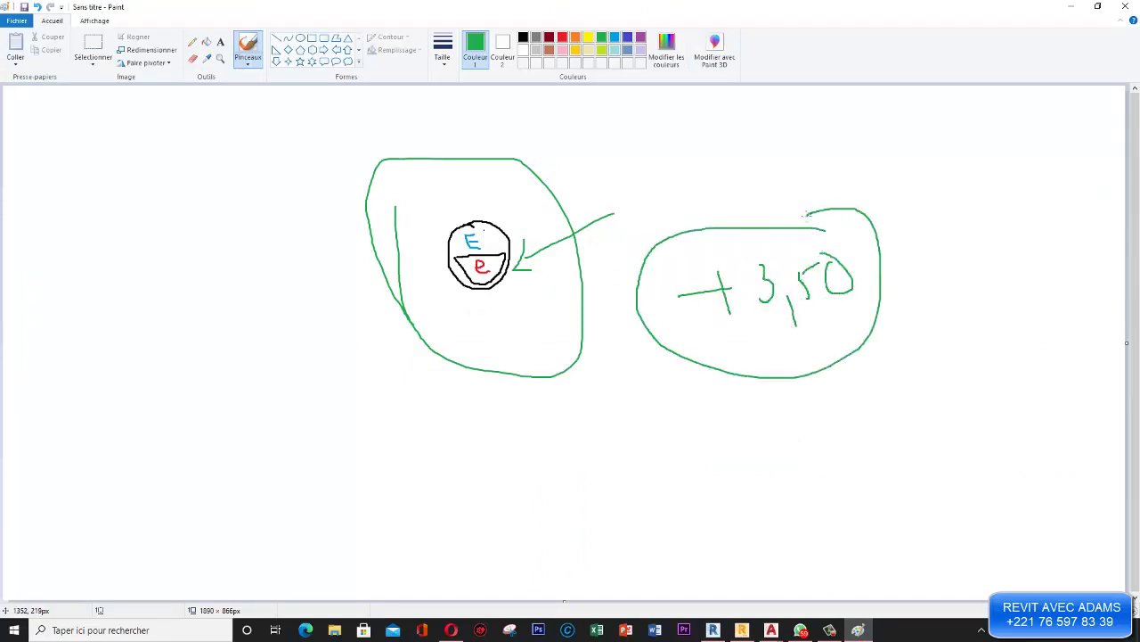
- Return to Revit, accept the elevation parameter's format, and apply and confirm the label contents
click(720, 631)
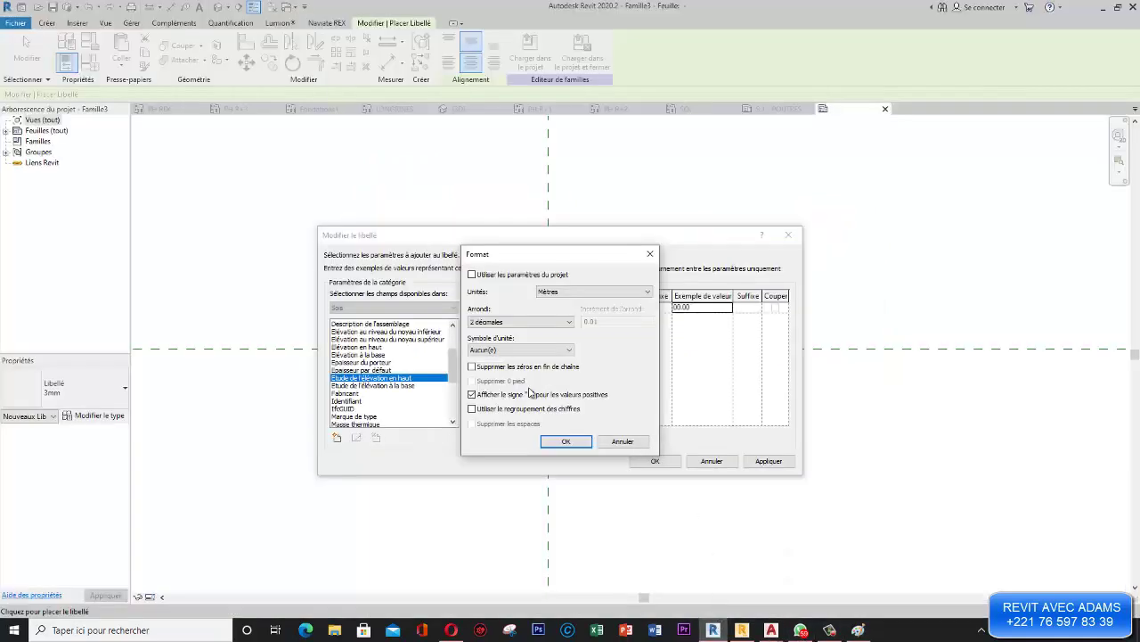
click(565, 443)
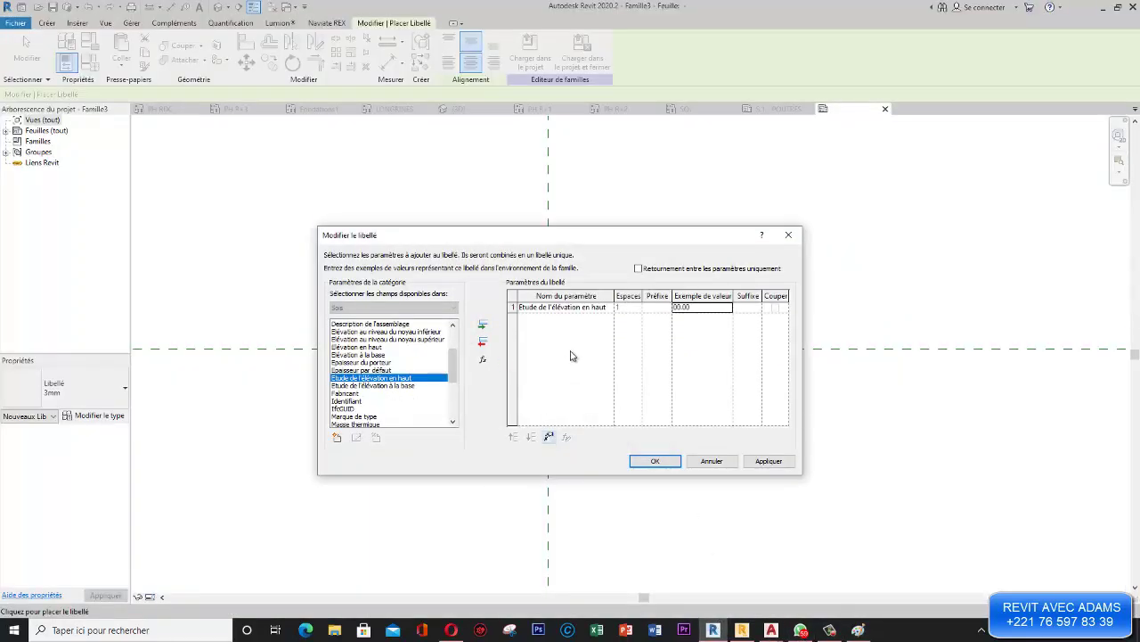
click(770, 461)
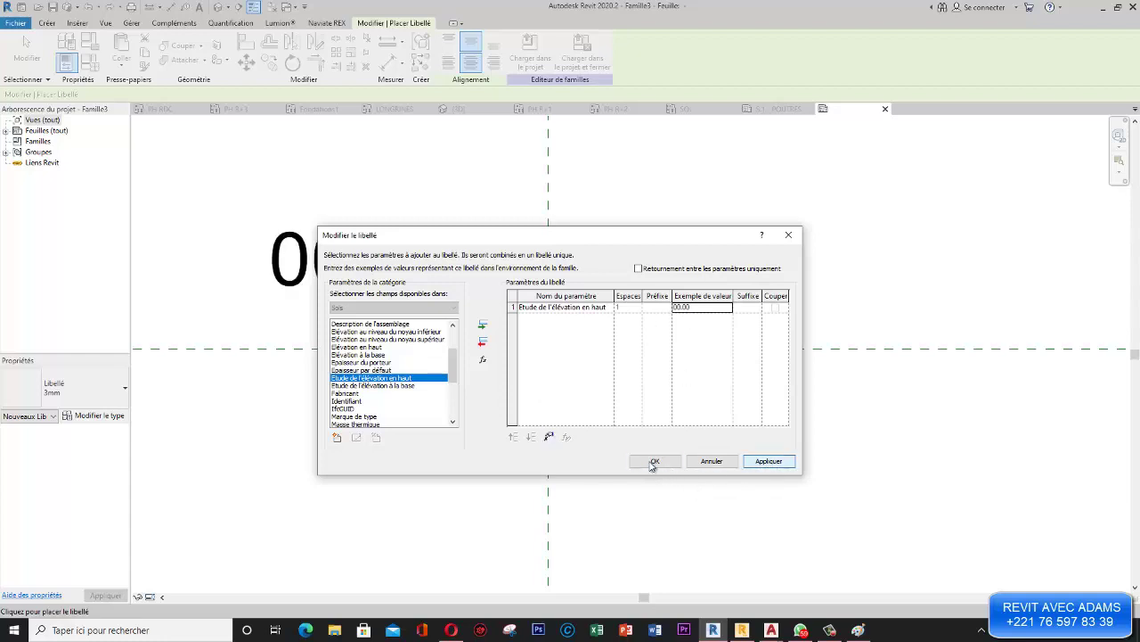
click(655, 460)
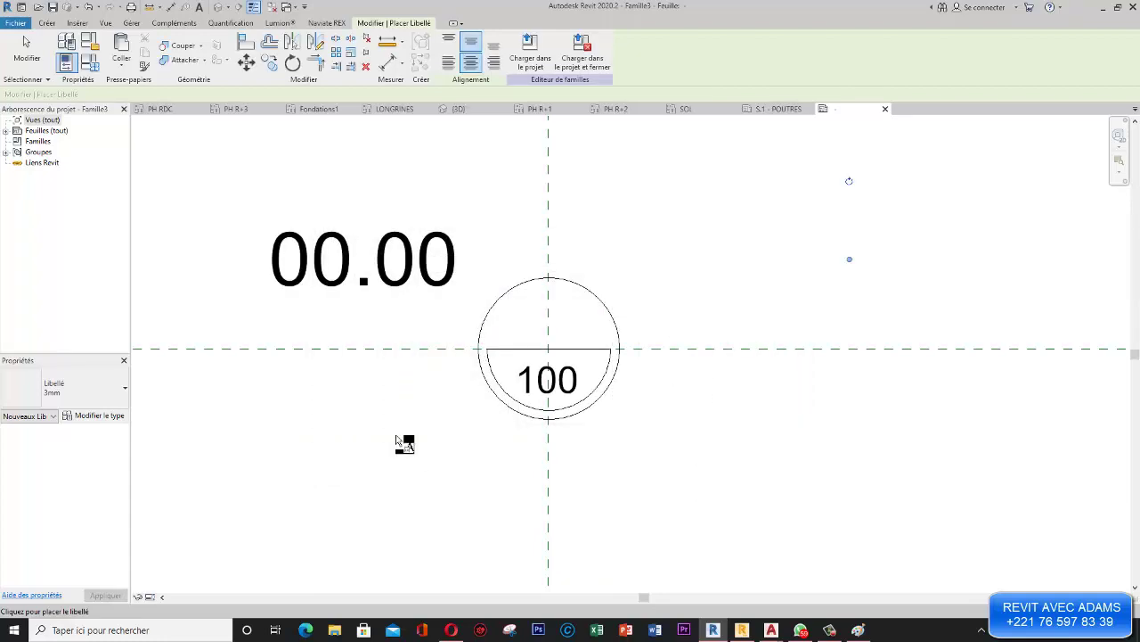
- Duplicate the type of the 00.00 label as TEXTE 2
click(26, 52)
click(325, 242)
scroll(490, 383, down, 2)
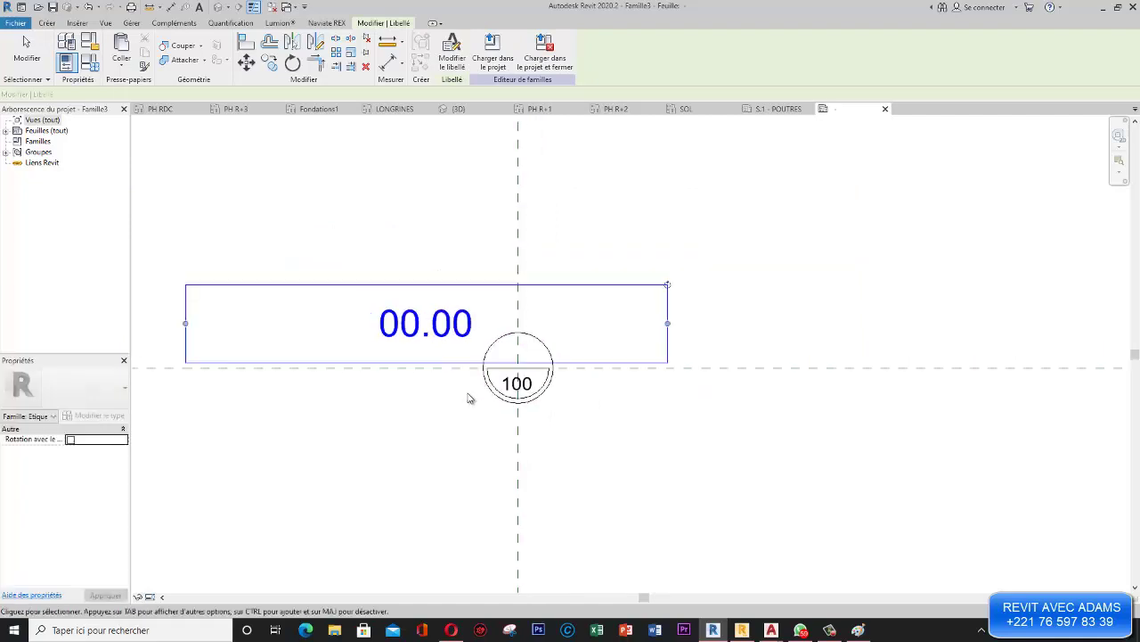
click(99, 422)
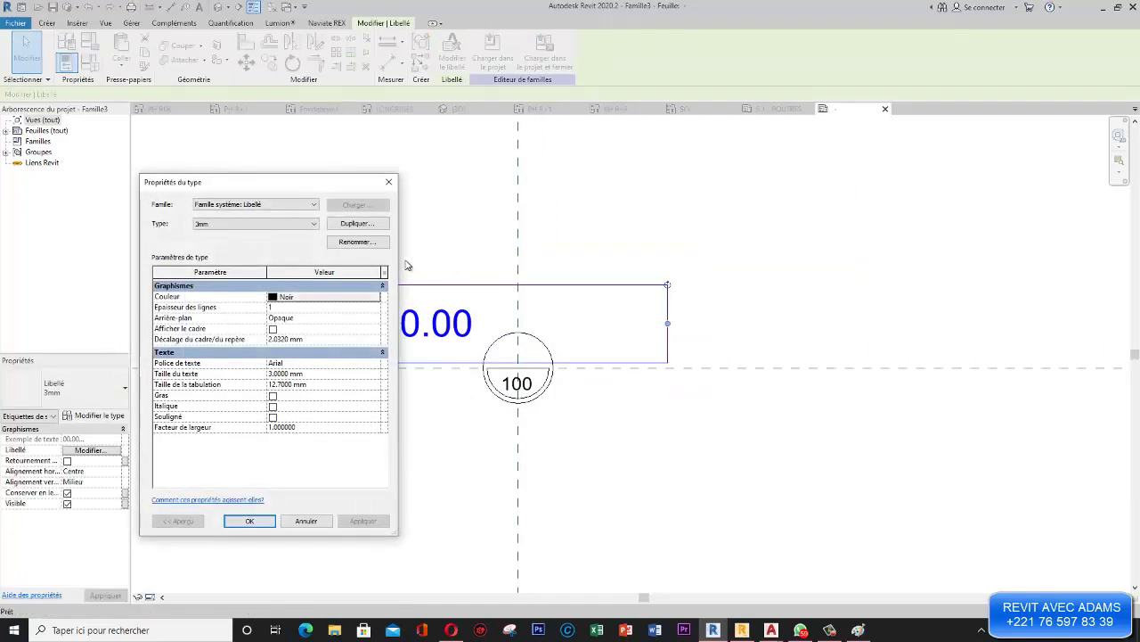
click(356, 224)
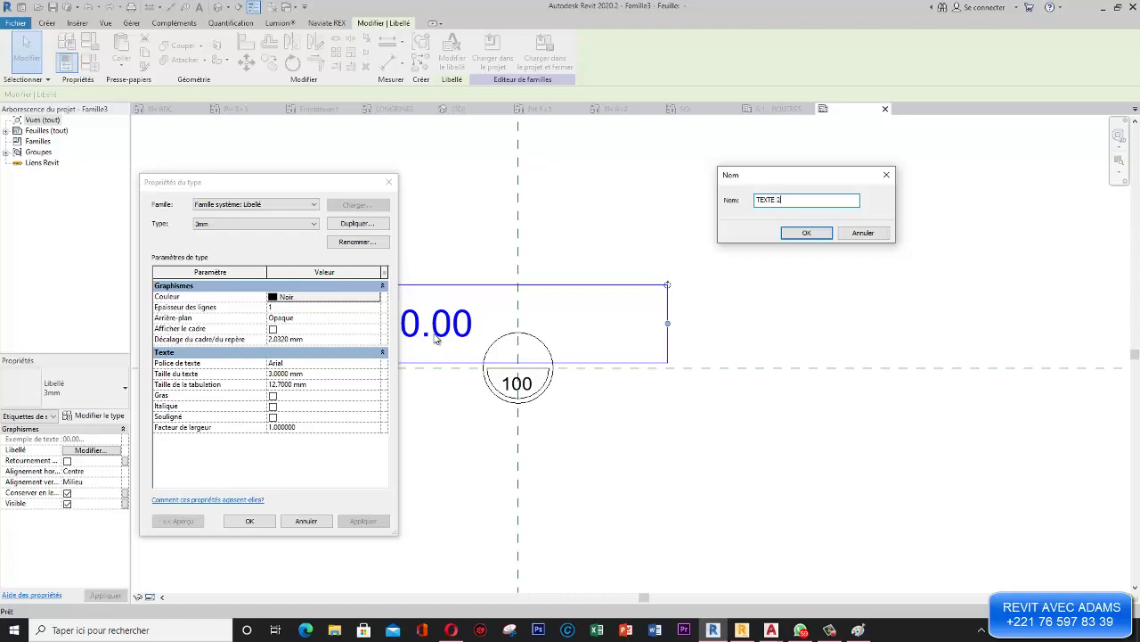
text(TEXTE 2)
click(806, 233)
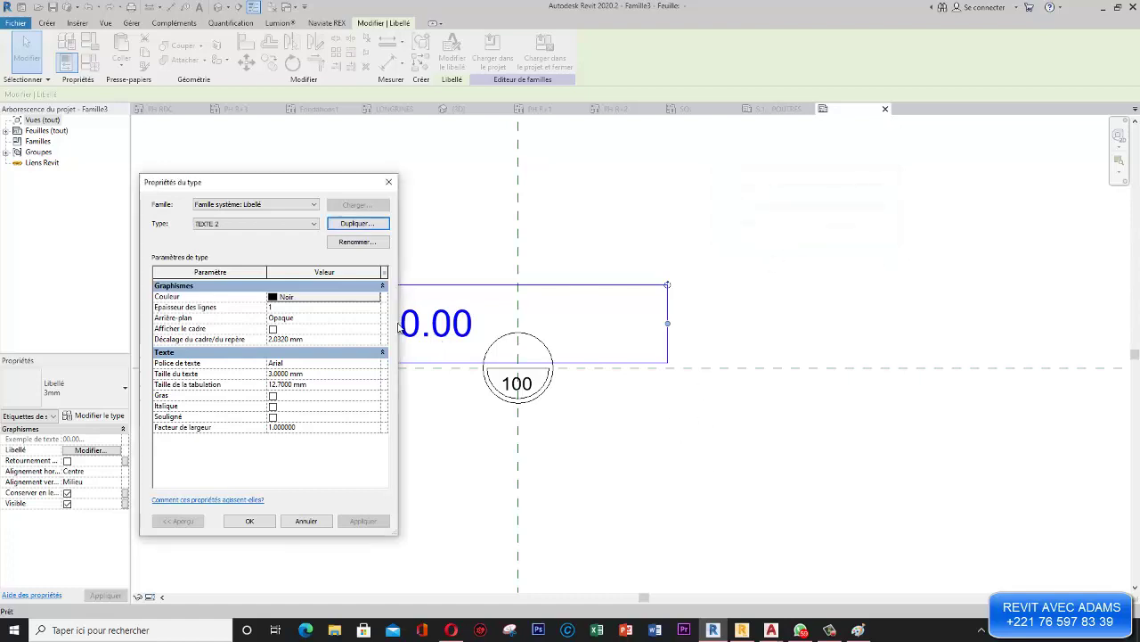
- Set the TEXTE 2 type's colour to Rouge and its background to Transparent
click(337, 299)
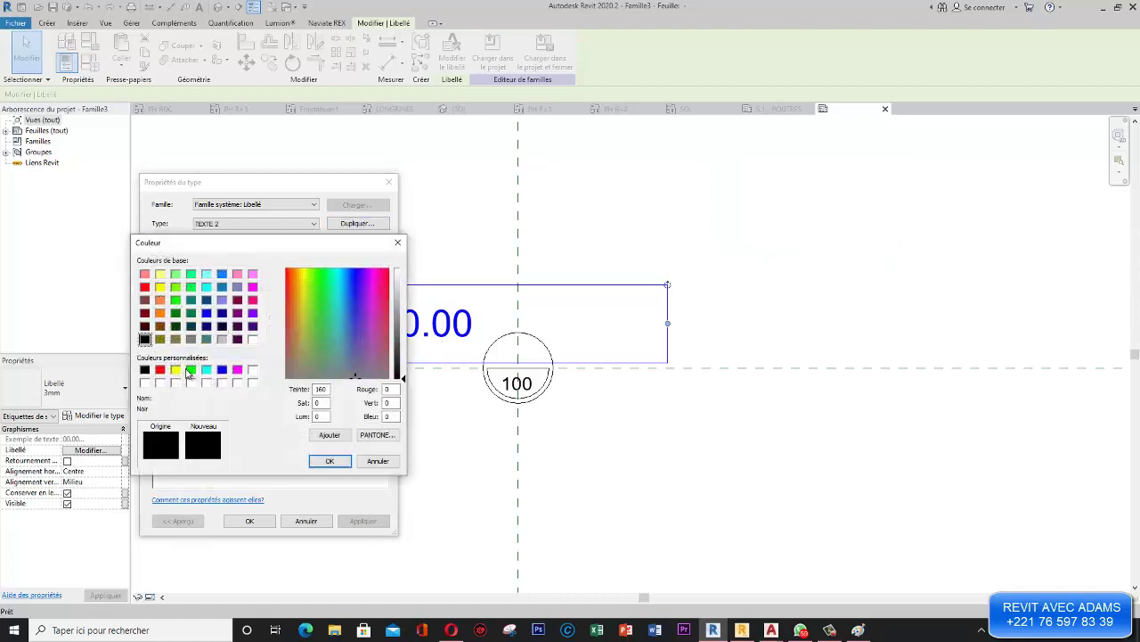
click(160, 370)
click(328, 461)
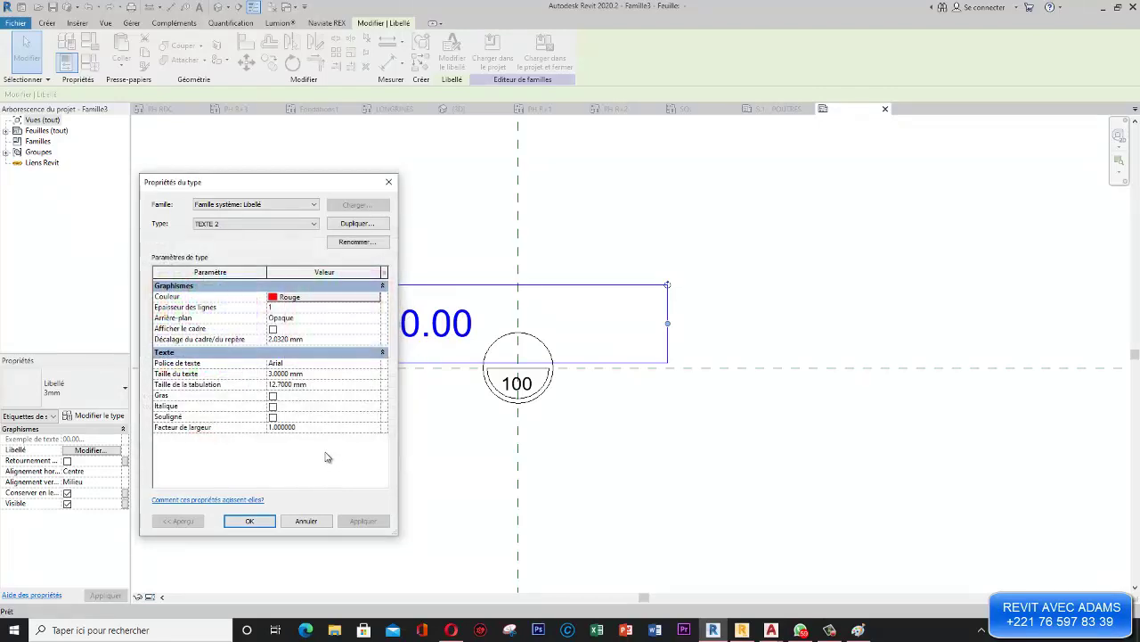
click(359, 320)
click(376, 319)
click(300, 339)
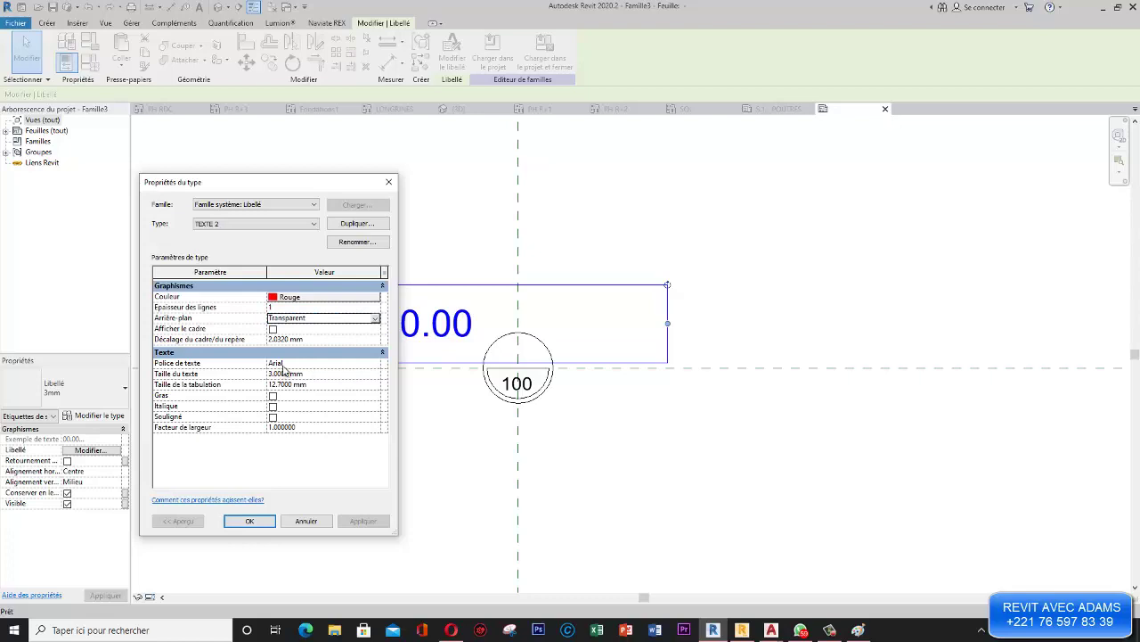
- Reduce the TEXTE 2 type's text size to match the 100 label and confirm the type properties
drag(289, 375, 223, 378)
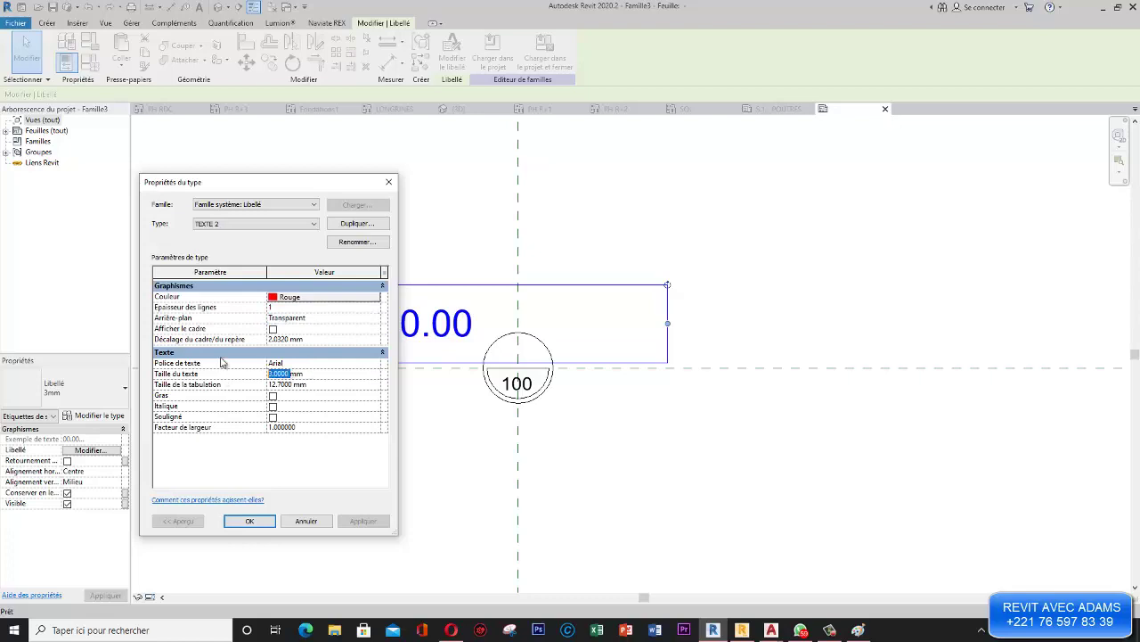
text(1)
click(250, 520)
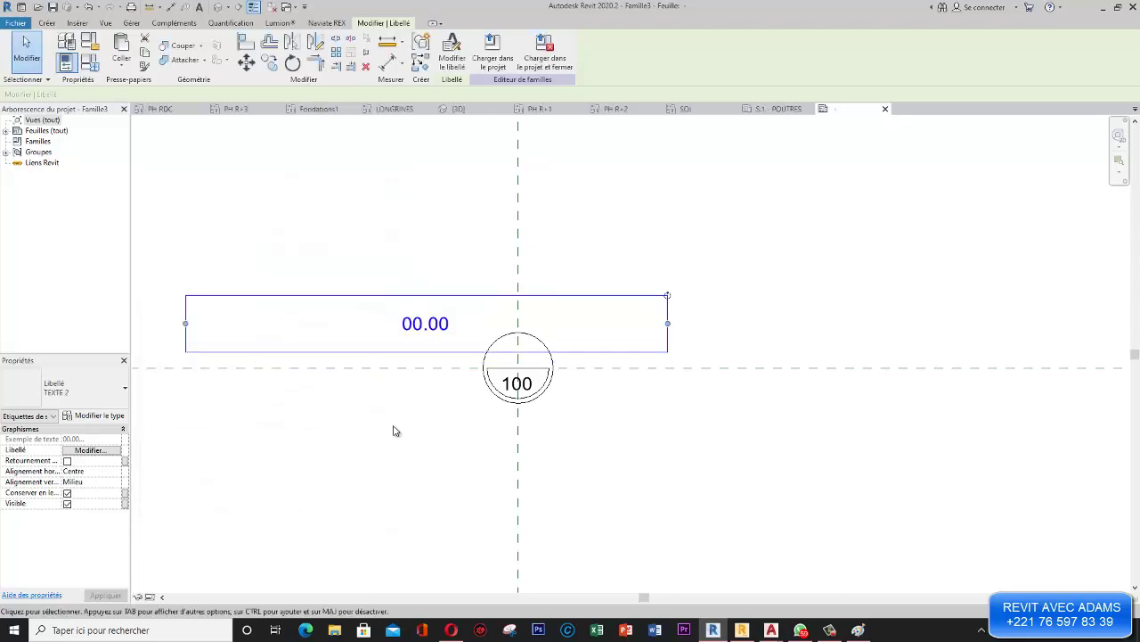
- Move the 00.00 label into the upper half of the circle and narrow its text box to about the circle's width
drag(420, 324, 510, 357)
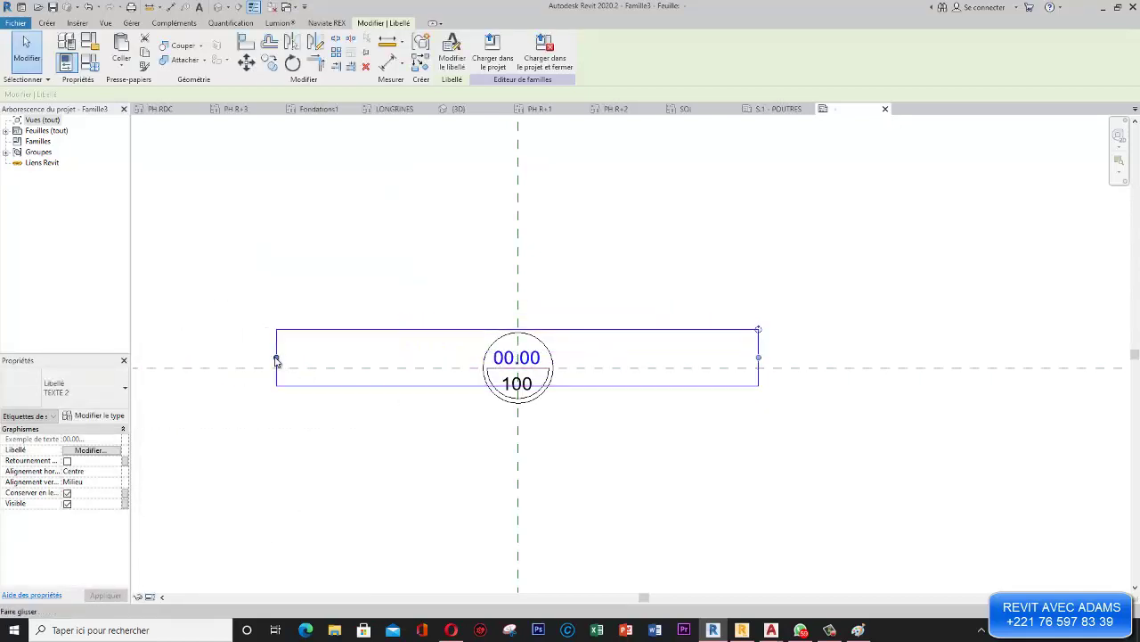
drag(277, 359, 492, 365)
scroll(562, 359, up, 5)
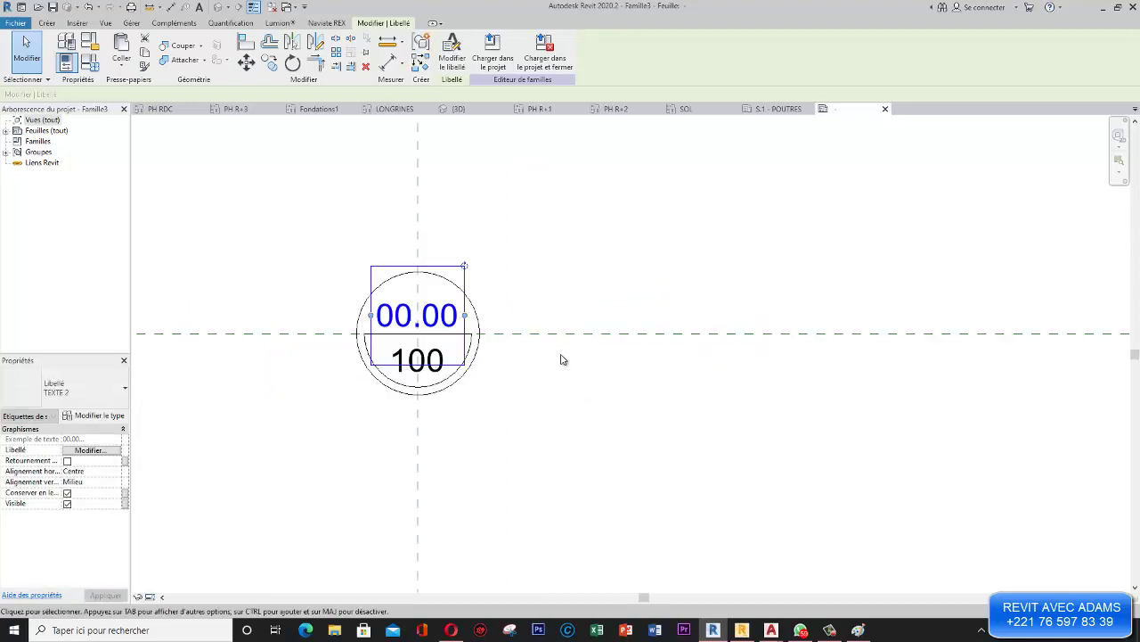
scroll(512, 393, down, 3)
click(513, 392)
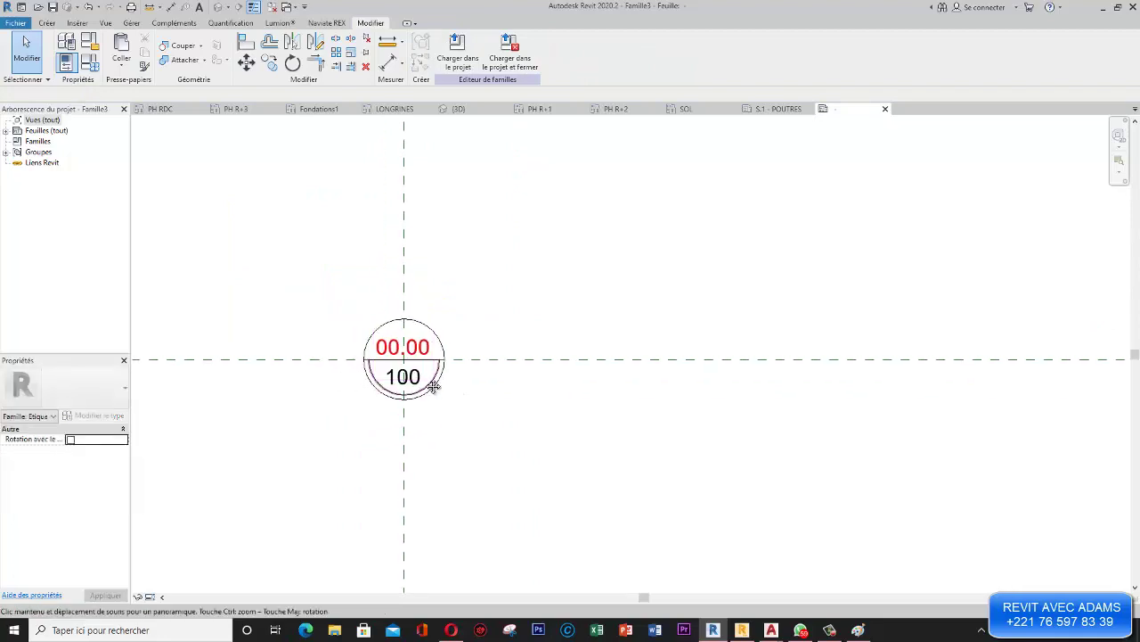
middle_drag(433, 382, 512, 383)
scroll(577, 376, up, 2)
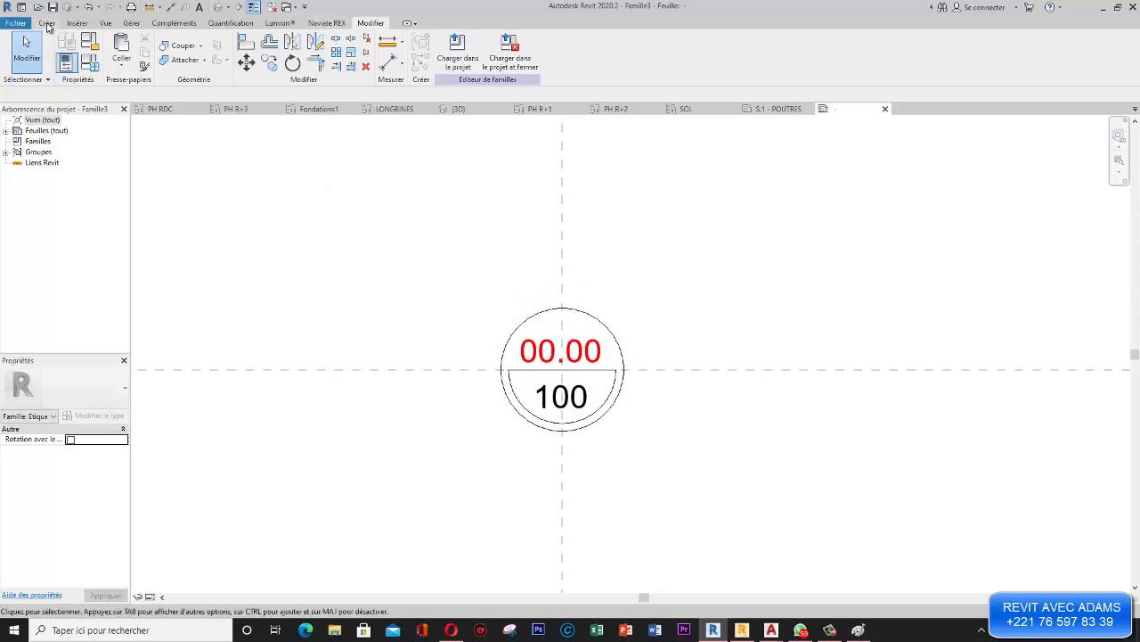
- Place a text note reading VAR beside the circular tag
click(47, 23)
click(514, 51)
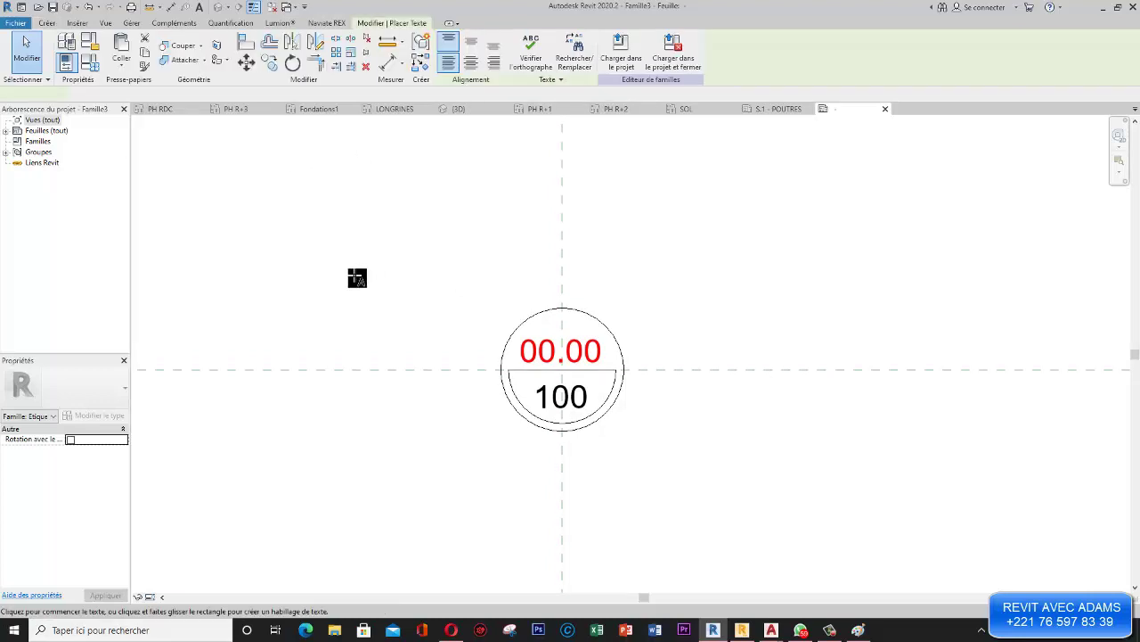
click(320, 279)
text(VAR)
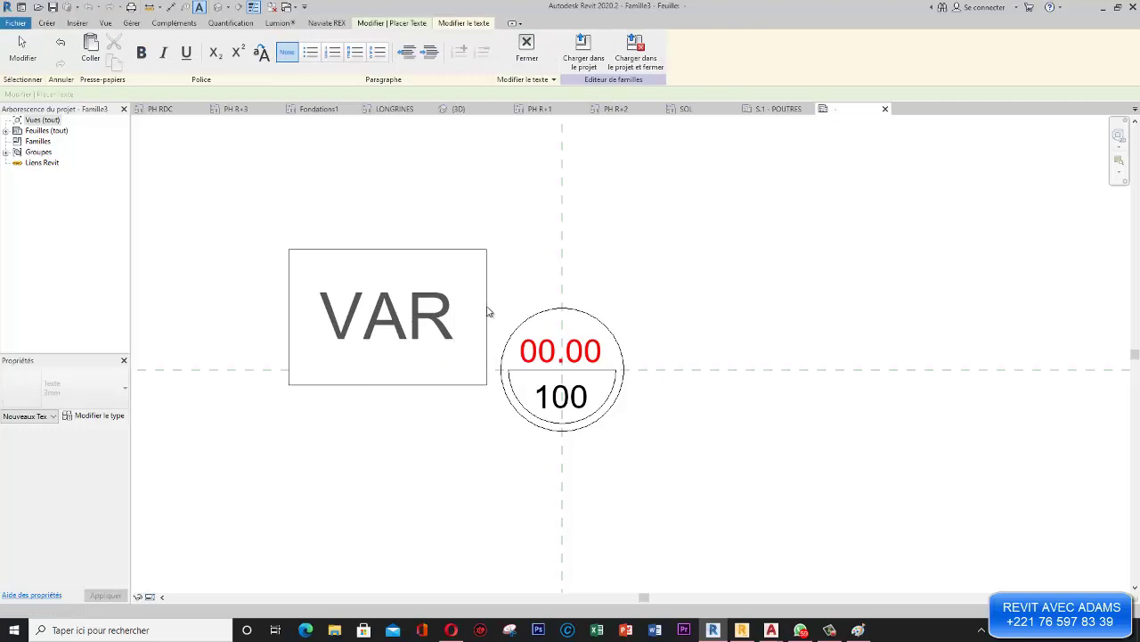
click(295, 203)
key(Escape)
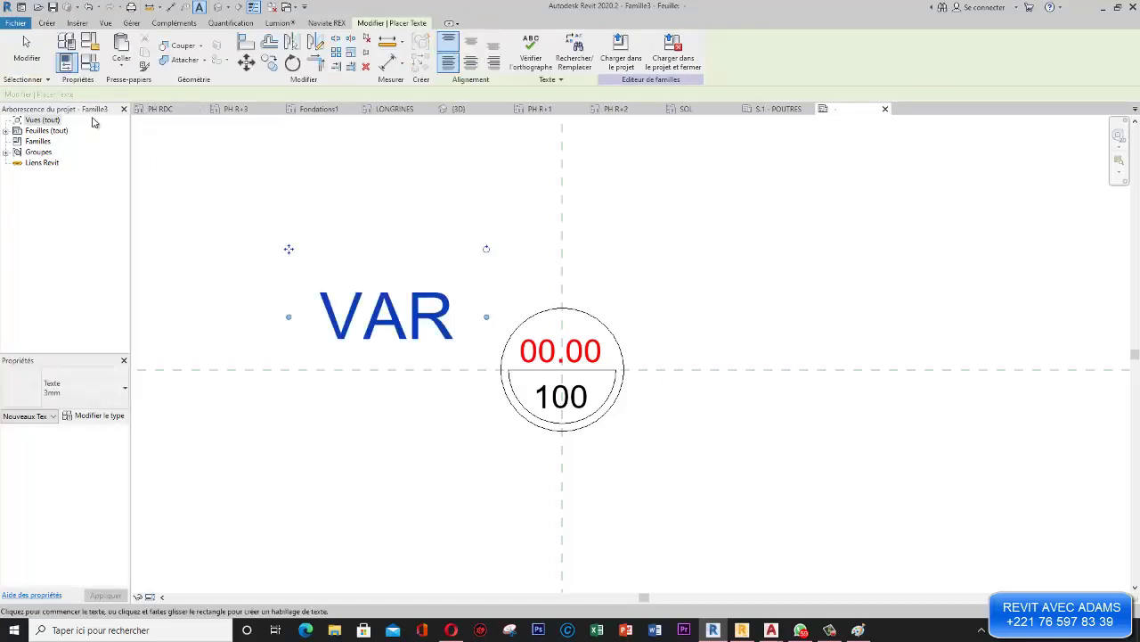
- Duplicate the VAR note's text type as TXT
click(466, 315)
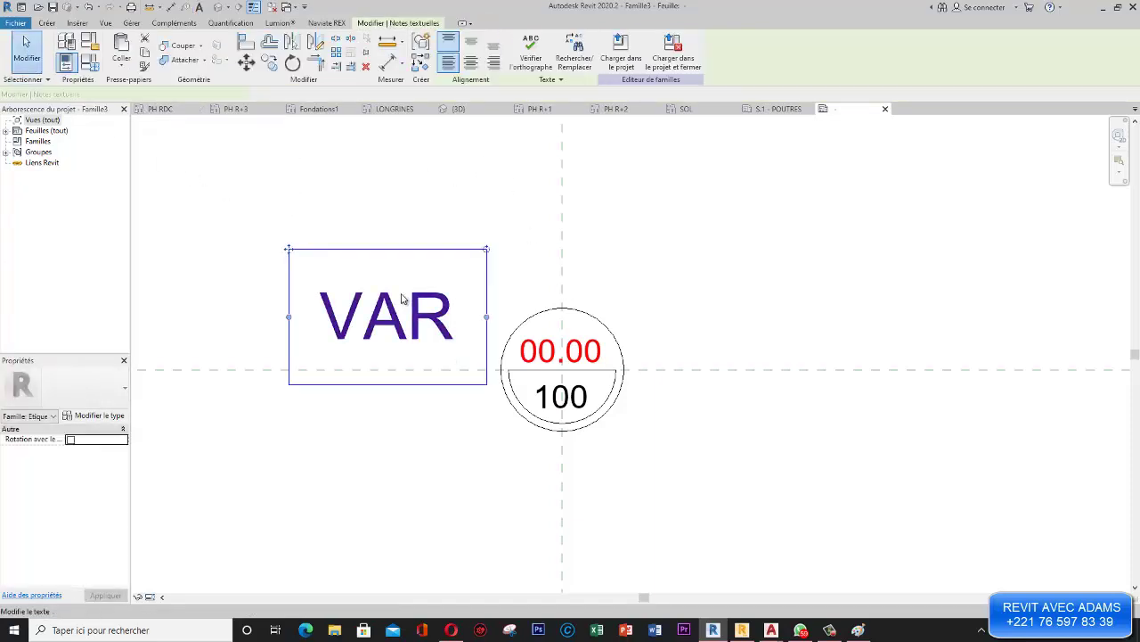
scroll(397, 299, down, 2)
click(98, 416)
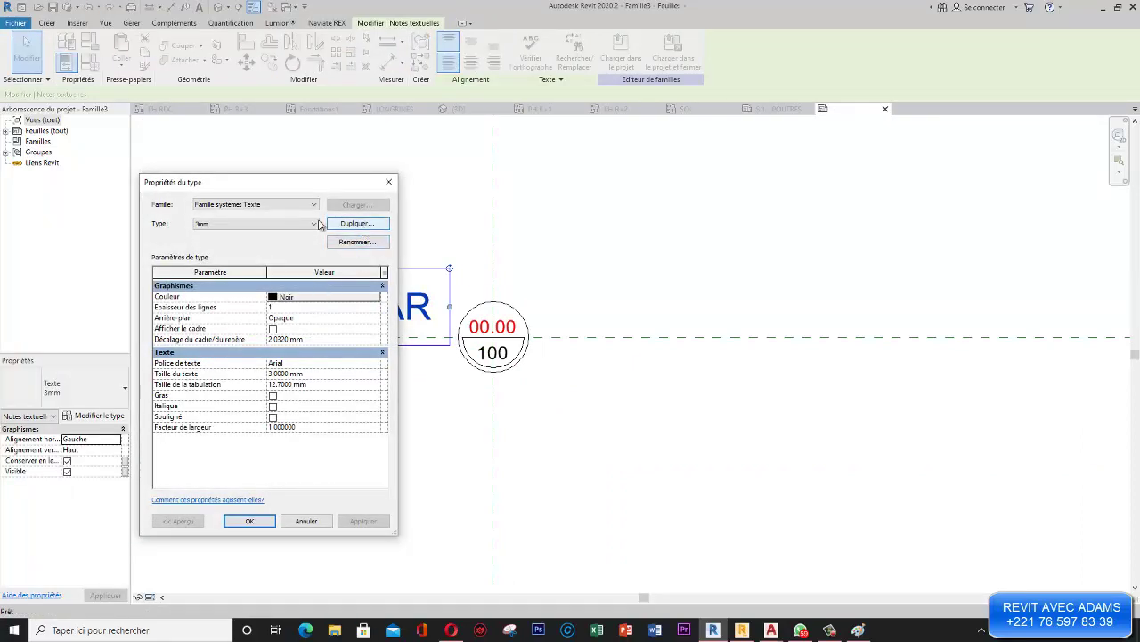
click(319, 224)
click(319, 225)
click(349, 224)
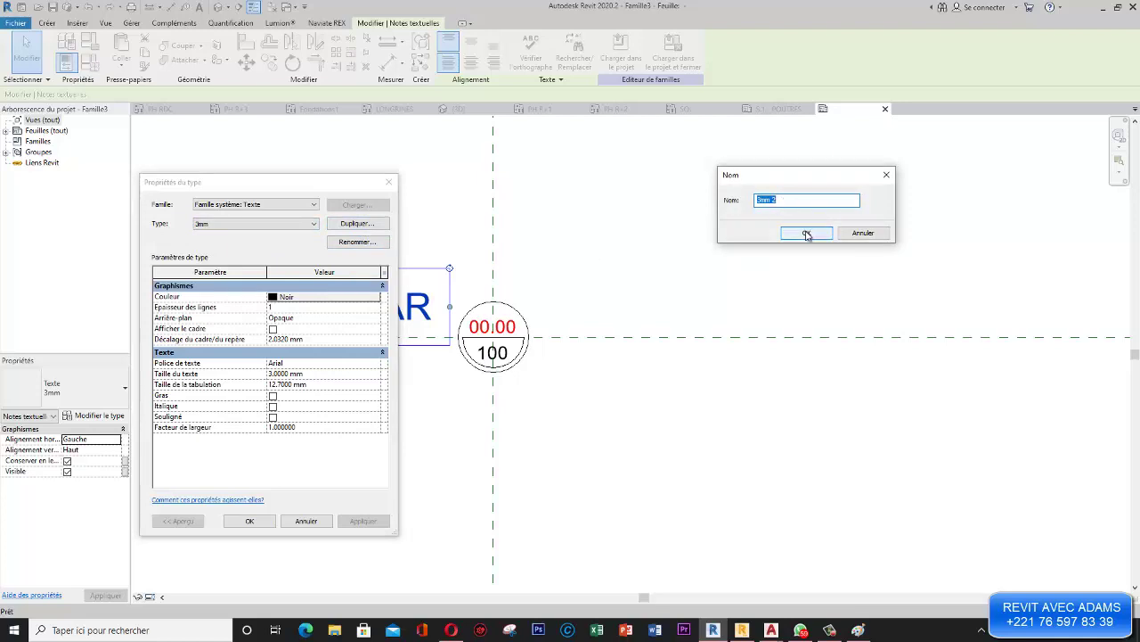
text(TXT)
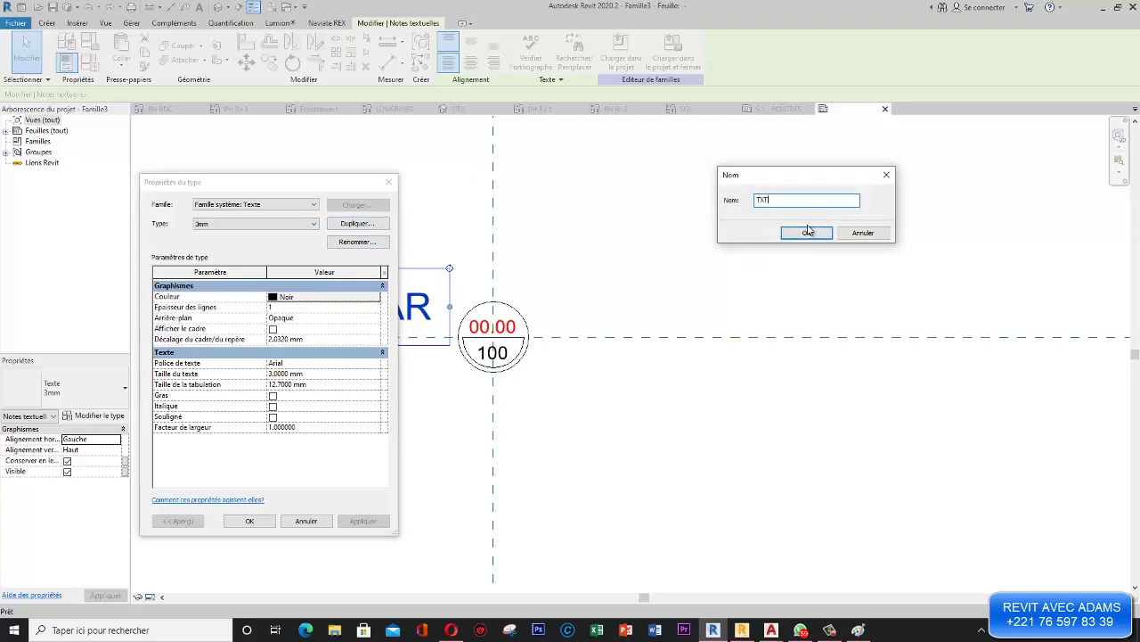
click(814, 235)
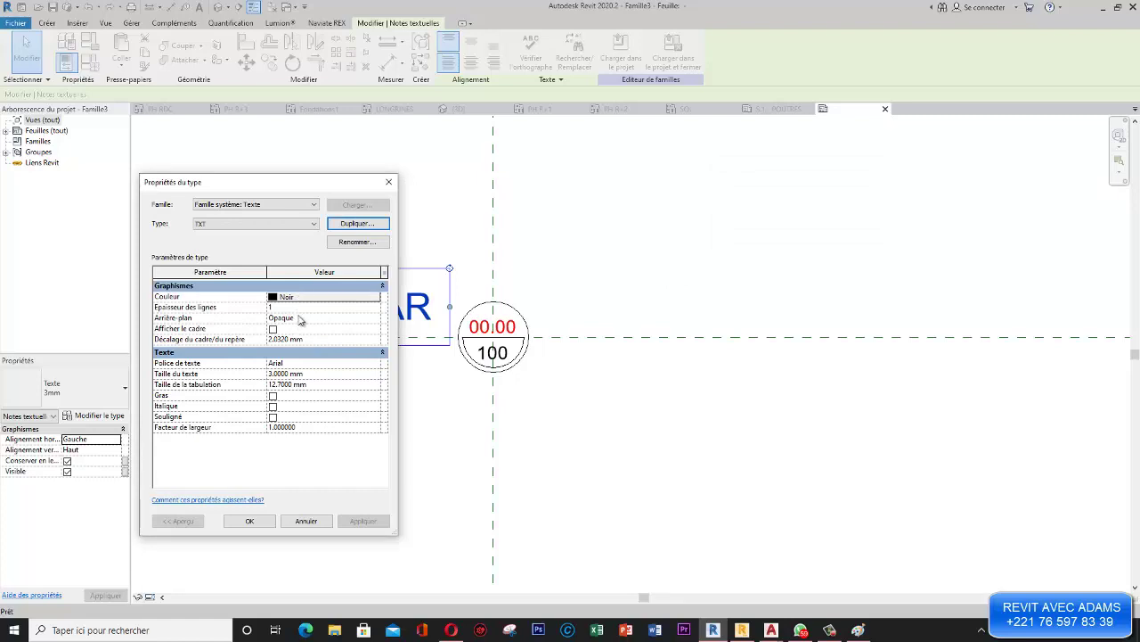
- Set the TXT type's background to Transparent, reduce its text size to match the tag's labels, and confirm the type properties
click(300, 317)
click(375, 318)
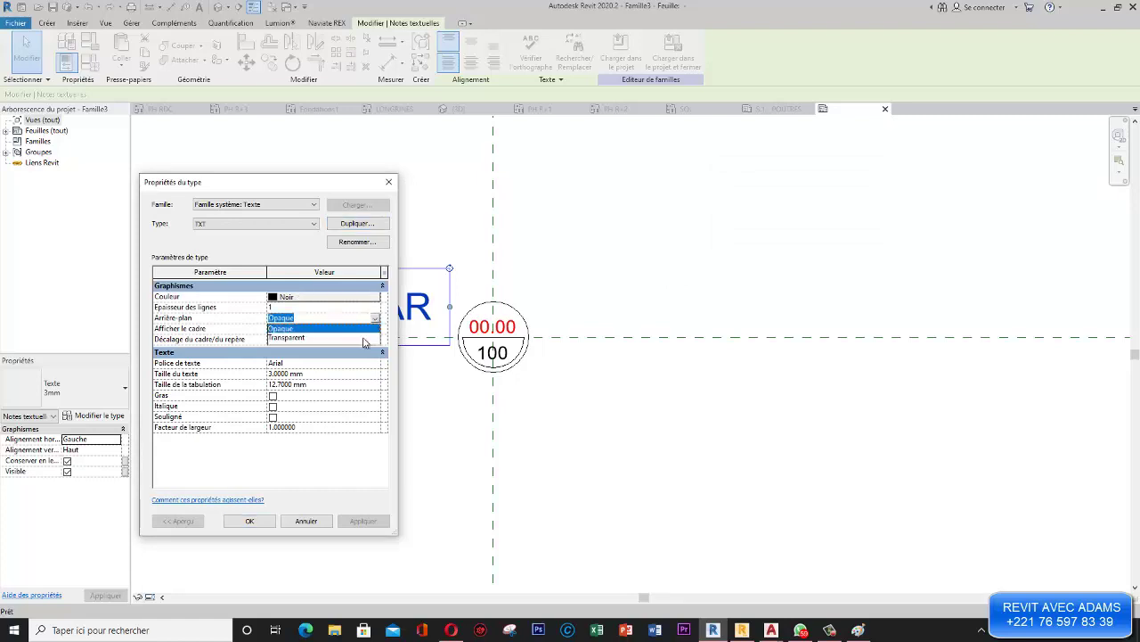
click(290, 335)
click(375, 319)
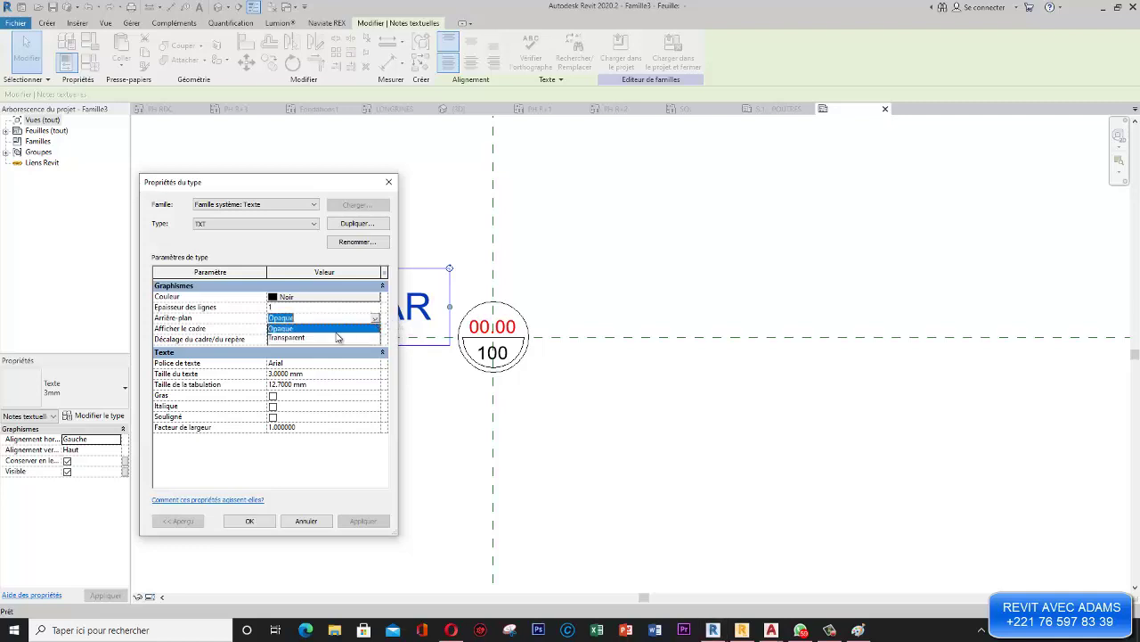
click(303, 339)
double_click(290, 374)
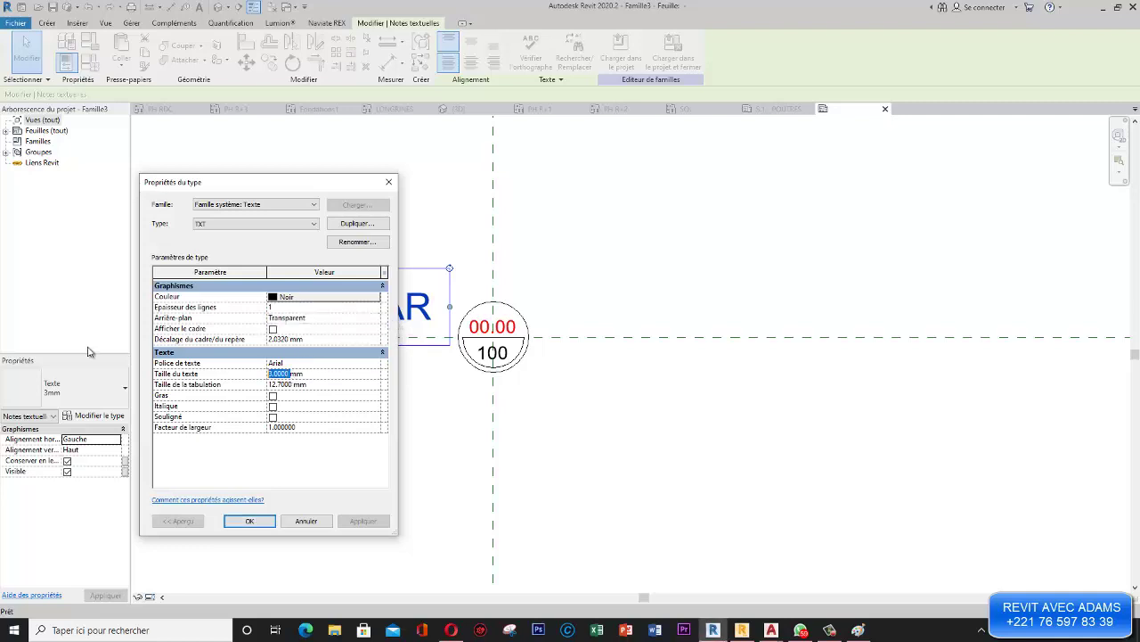
text(1)
click(249, 521)
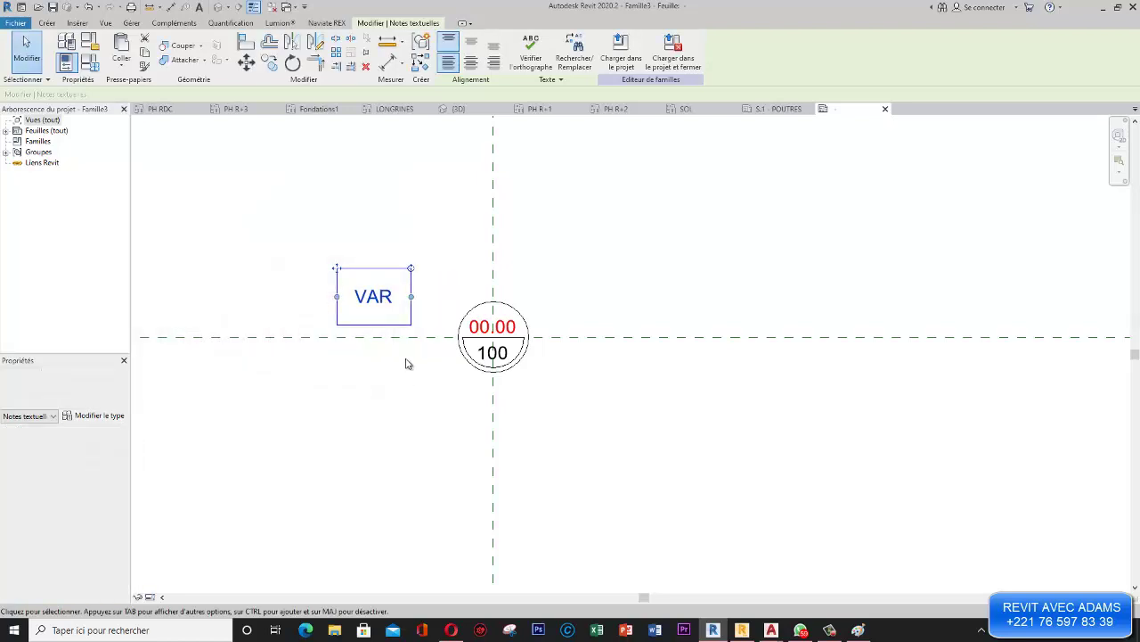
- Move the VAR note into the circle's upper half and nudge it down until it overlaps the 00.00 label
scroll(367, 272, up, 3)
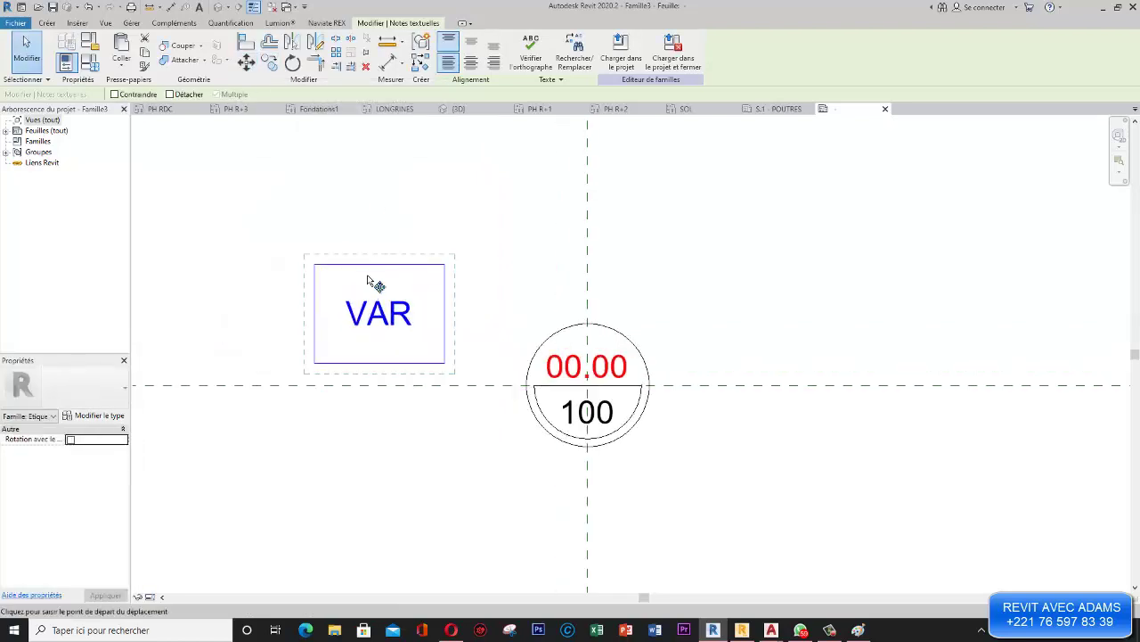
key(m)
key(v)
click(390, 328)
click(600, 369)
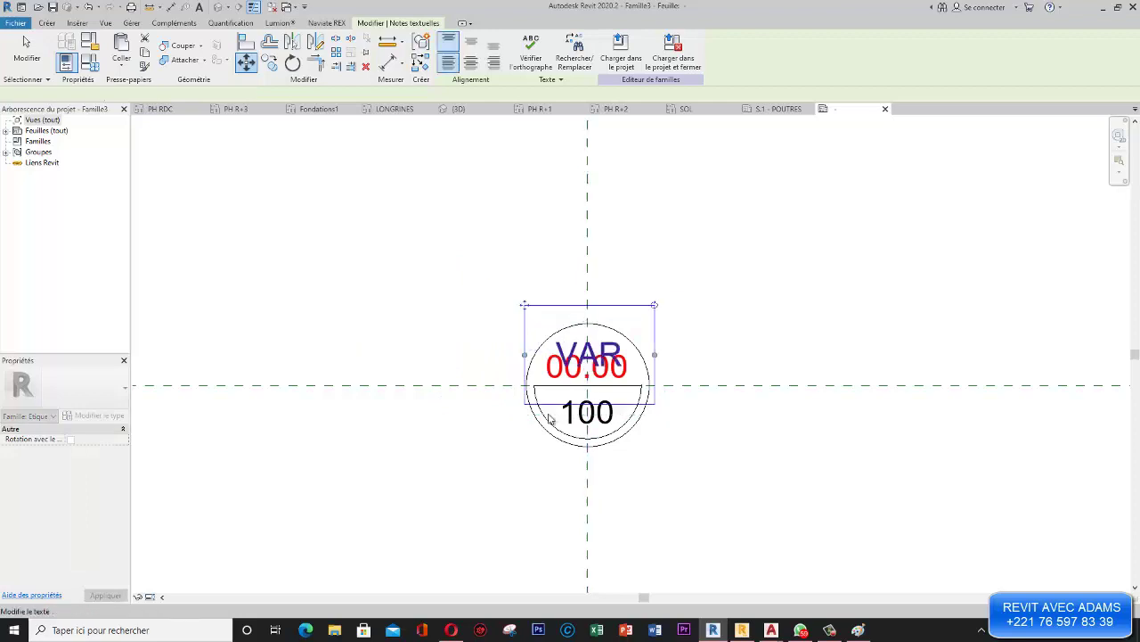
key(Down)
key(Down)
key(Down)
key(Down)
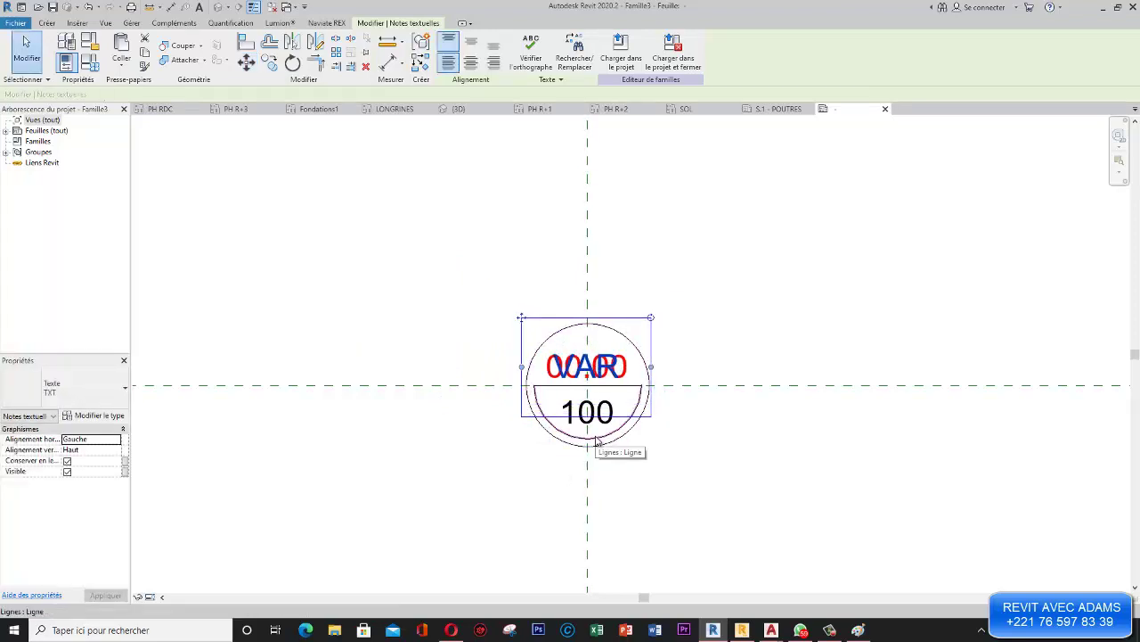
click(361, 292)
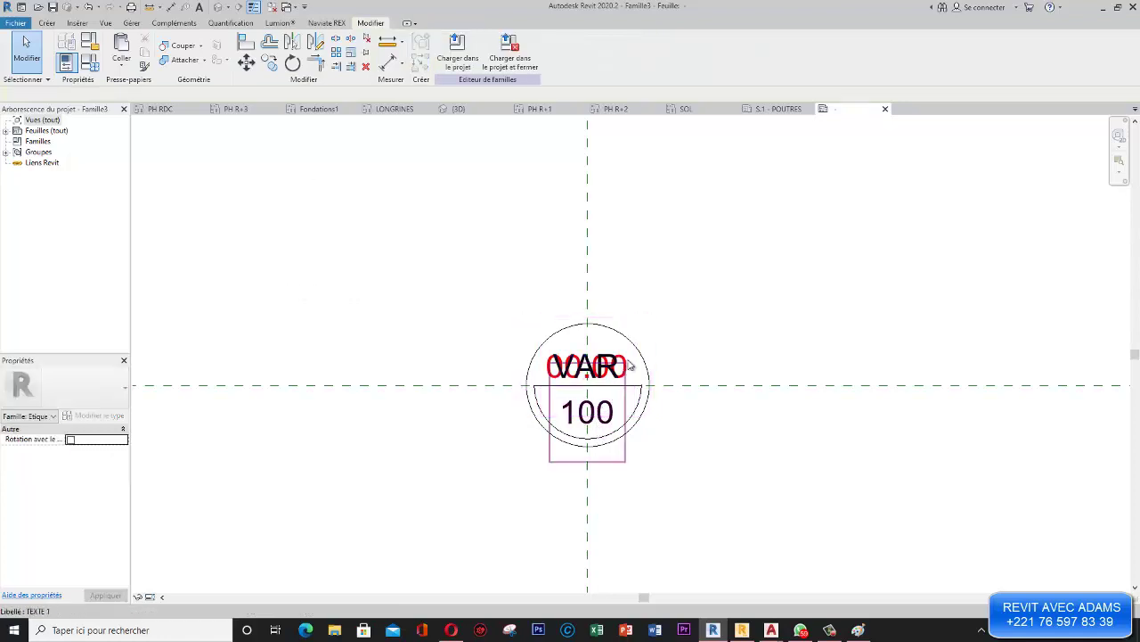
- Start a new family parameter named NIVEAU to control the visibility of the 00.00 label
scroll(646, 395, up, 3)
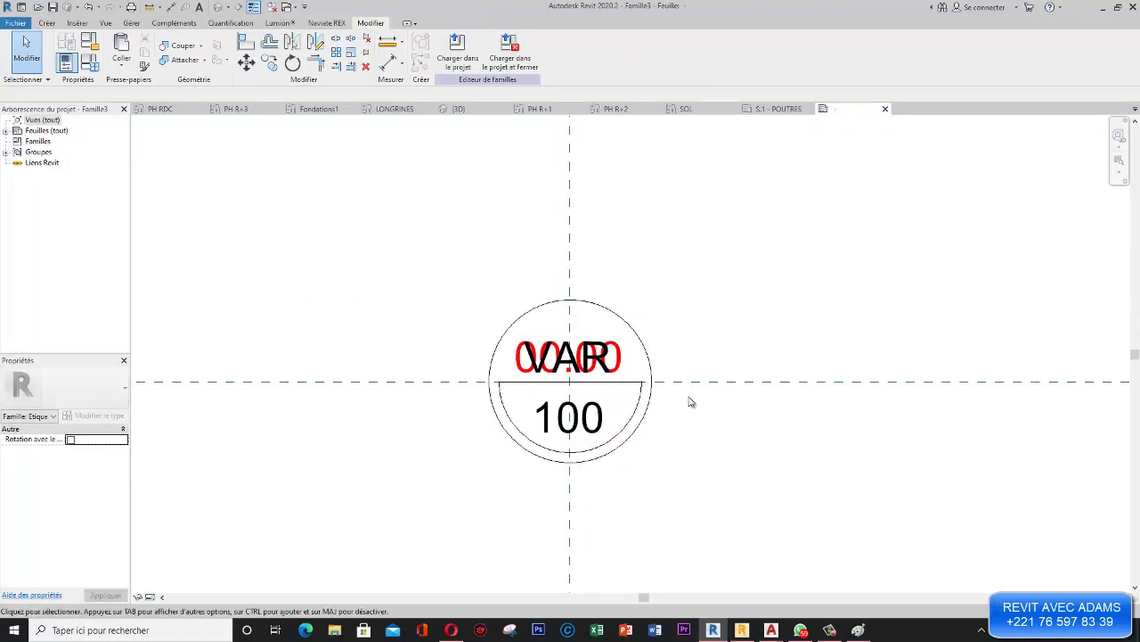
click(610, 347)
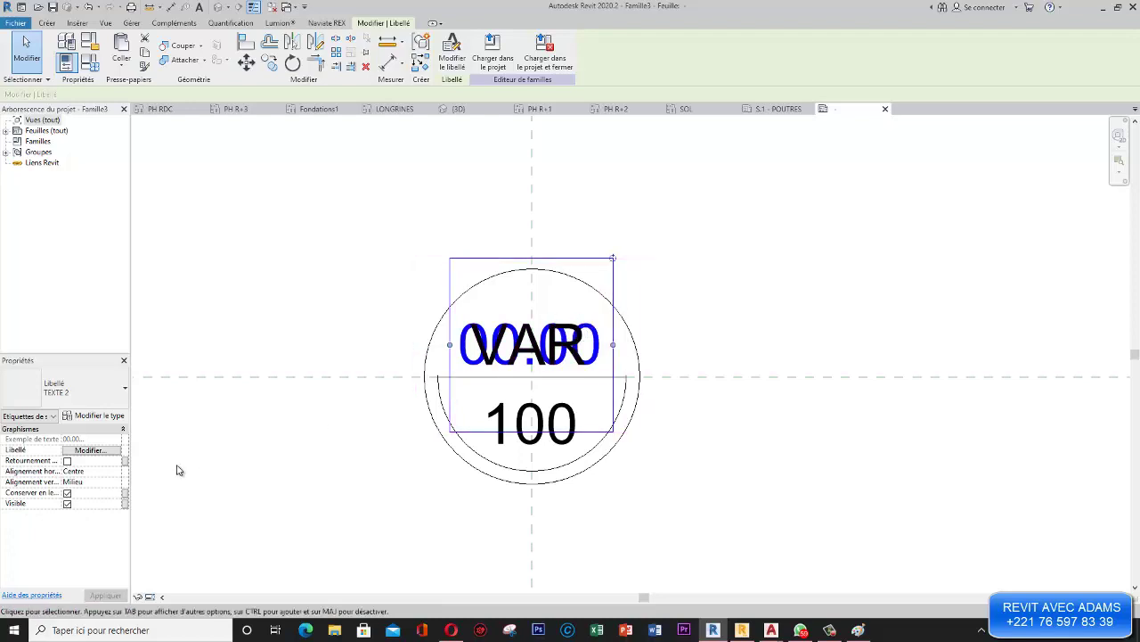
click(124, 504)
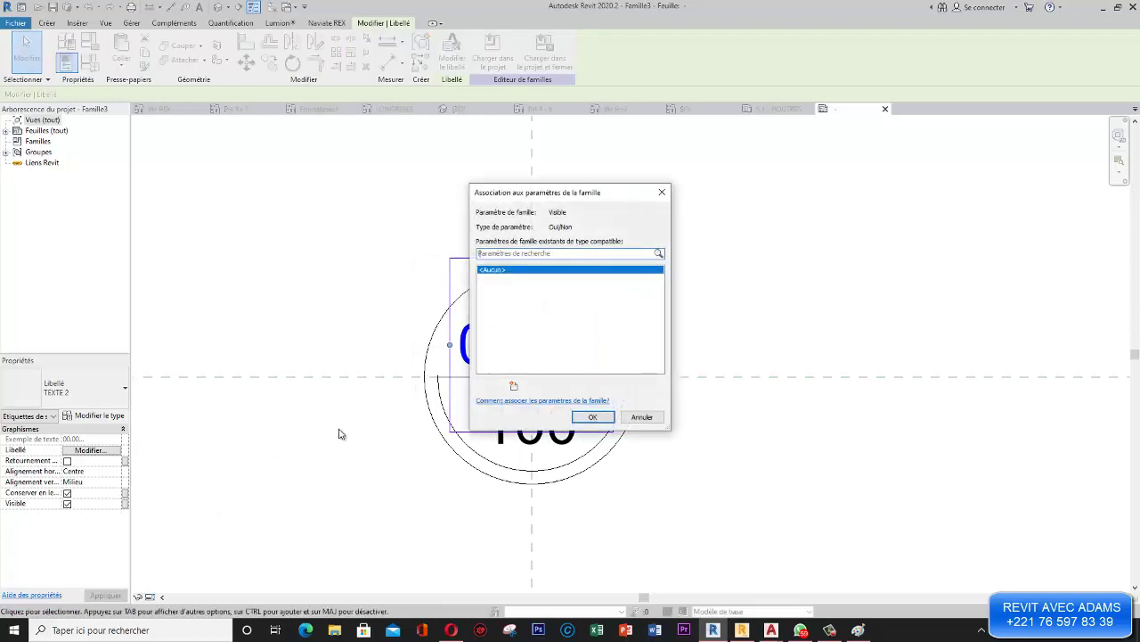
click(514, 385)
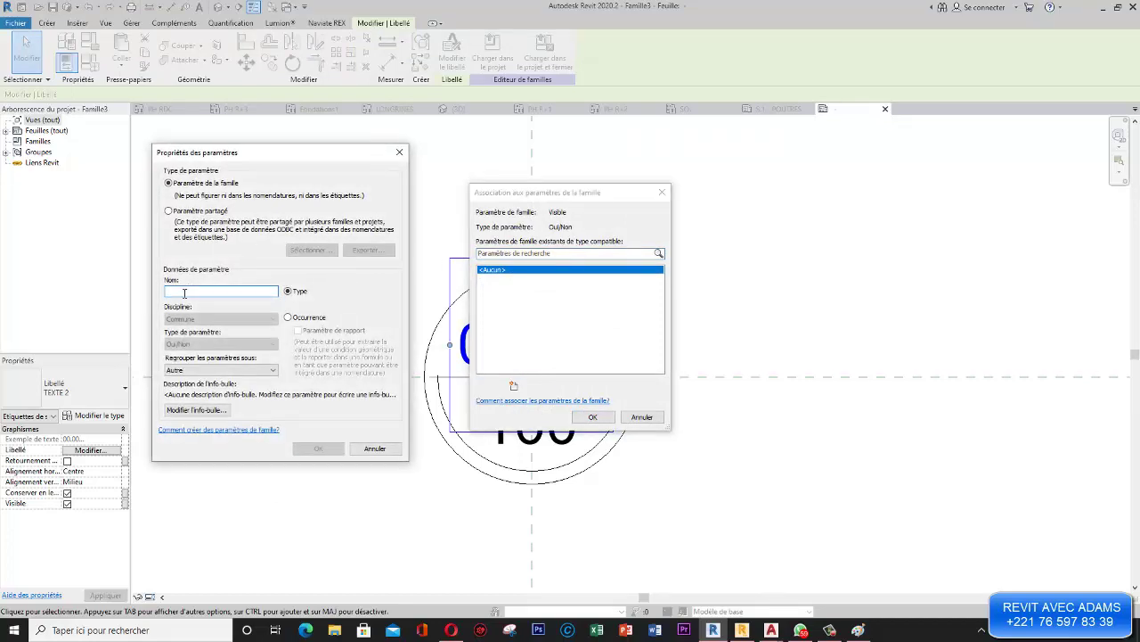
click(577, 194)
text(NIVEAU)
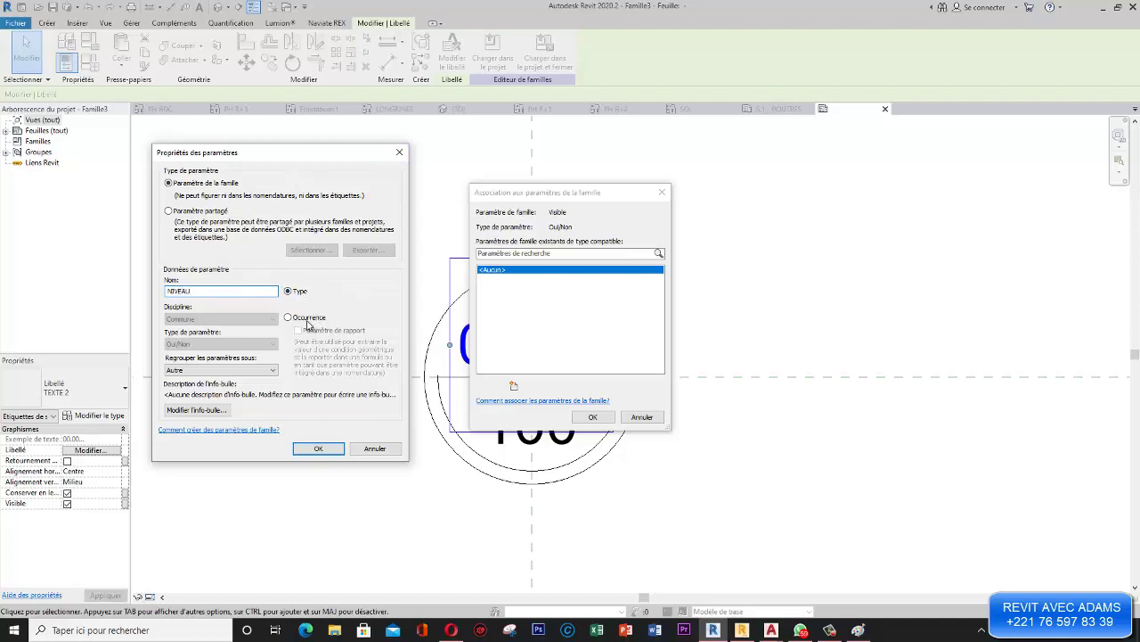
- Group the NIVEAU parameter under Visibilité, create it, and associate it with the 00.00 label's visibility
click(248, 371)
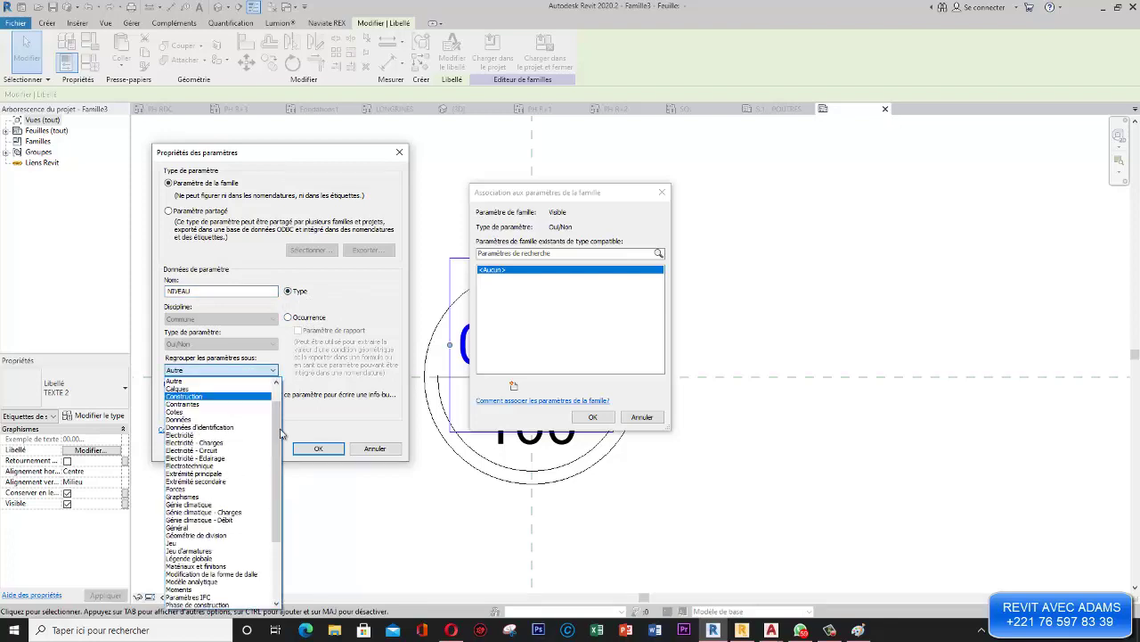
scroll(275, 547, down, 5)
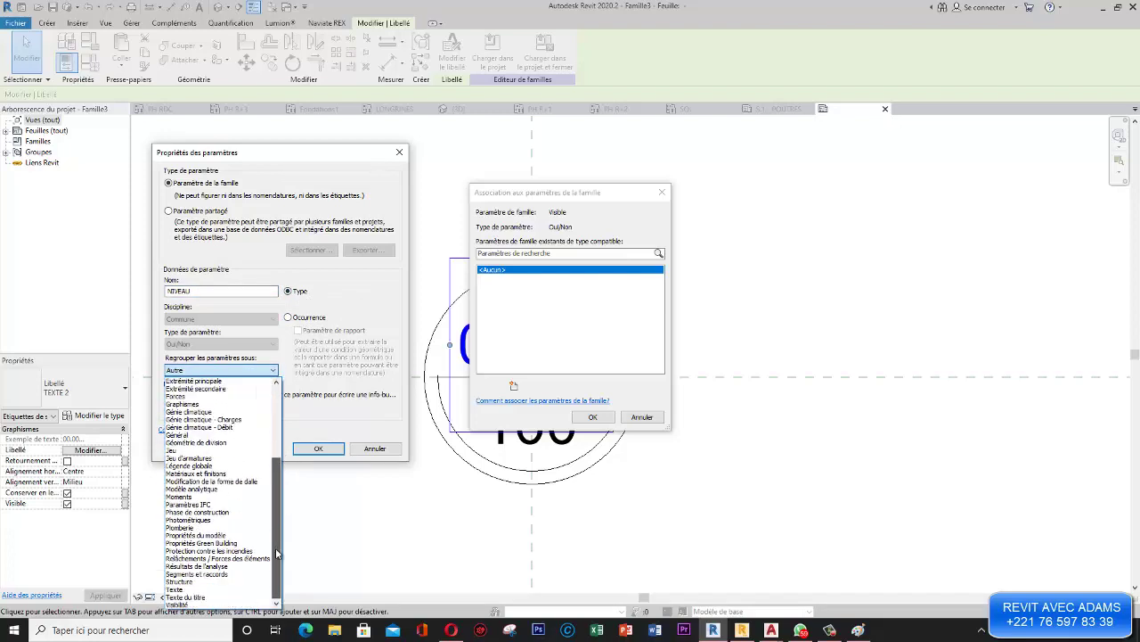
click(181, 605)
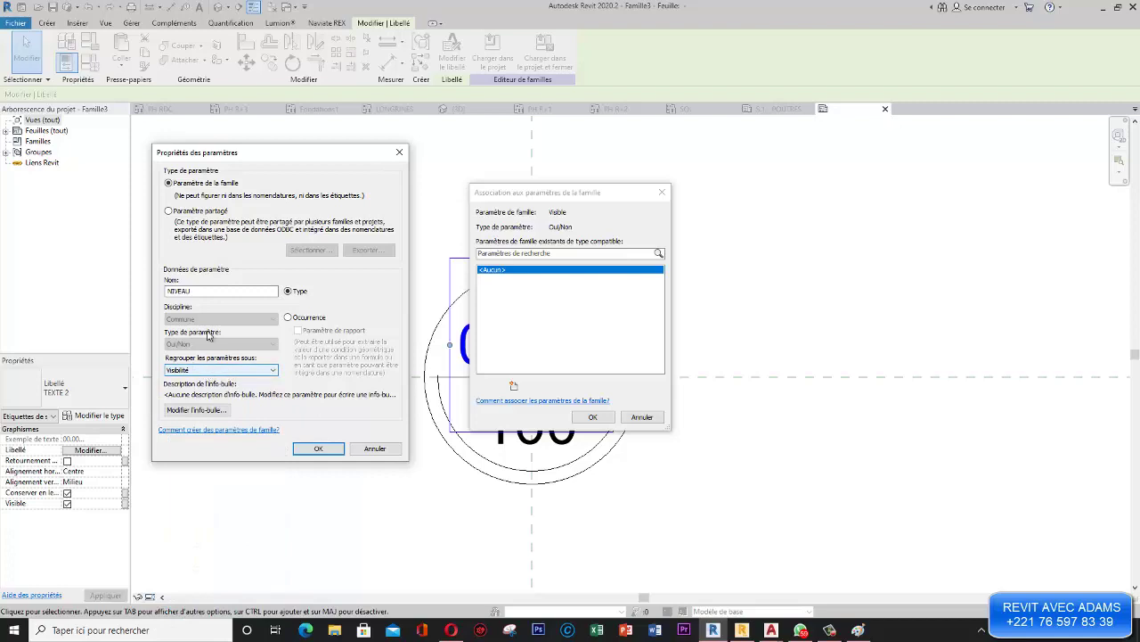
click(318, 448)
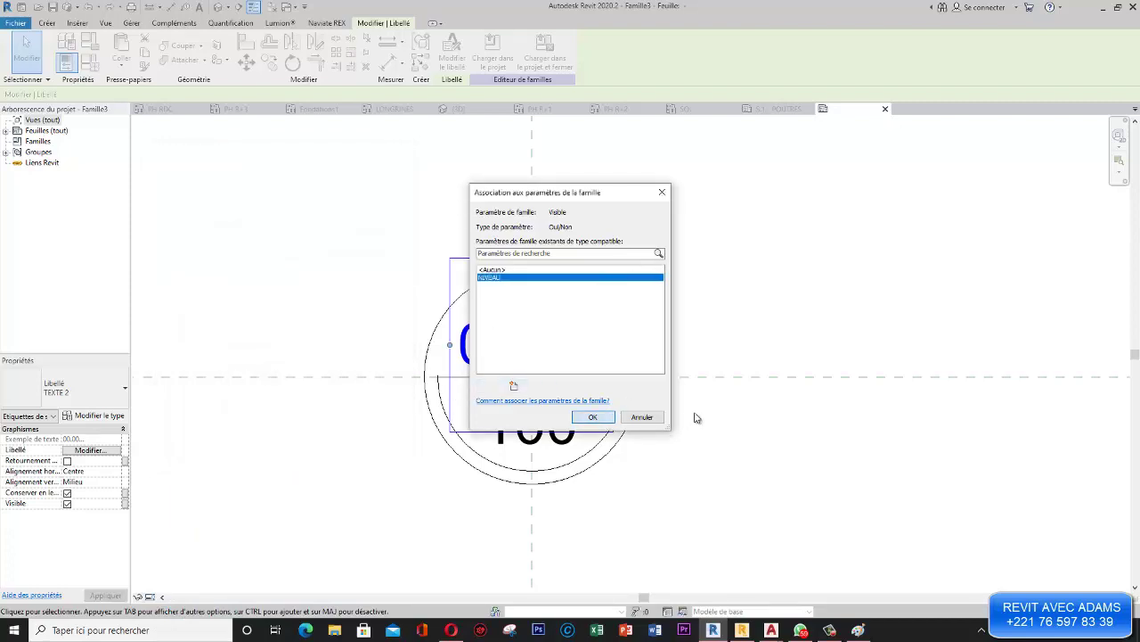
click(609, 417)
key(Escape)
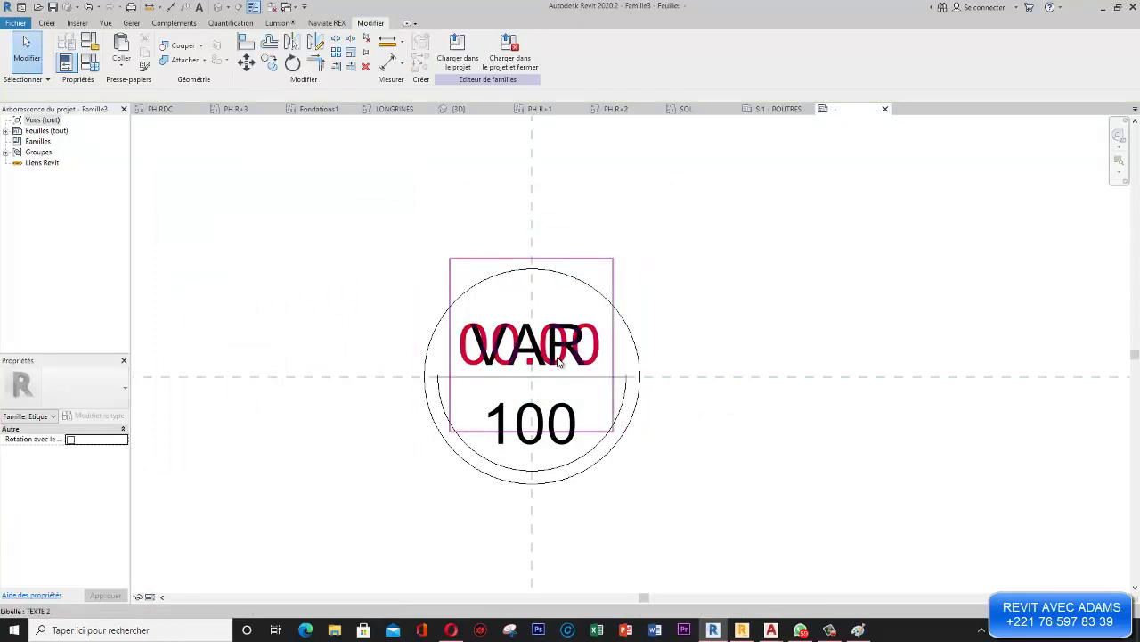
click(556, 360)
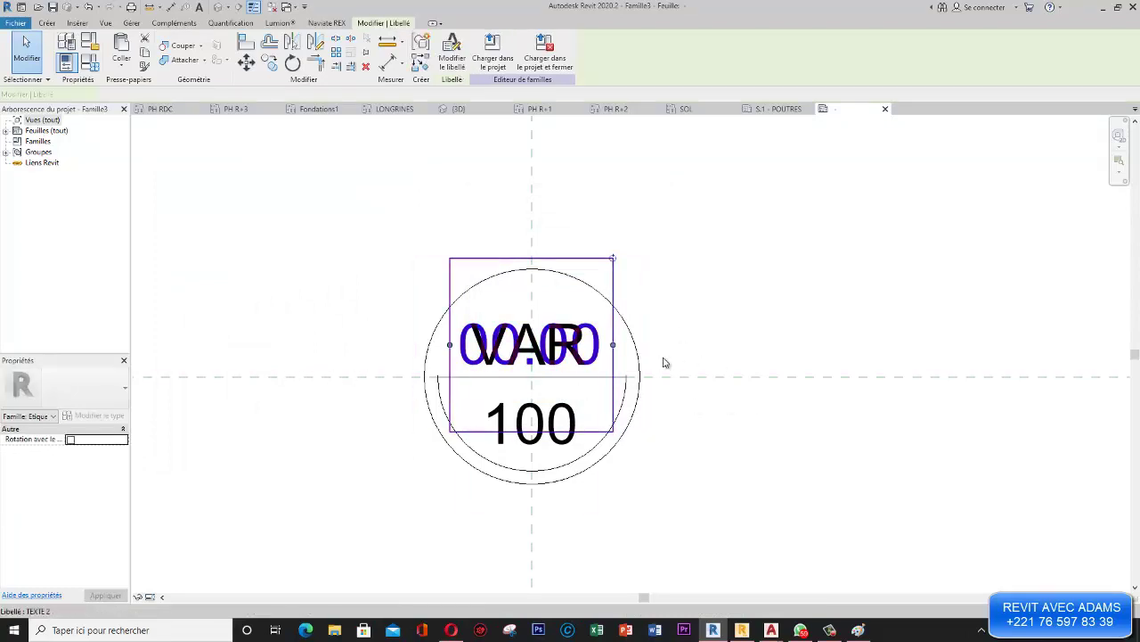
key(Escape)
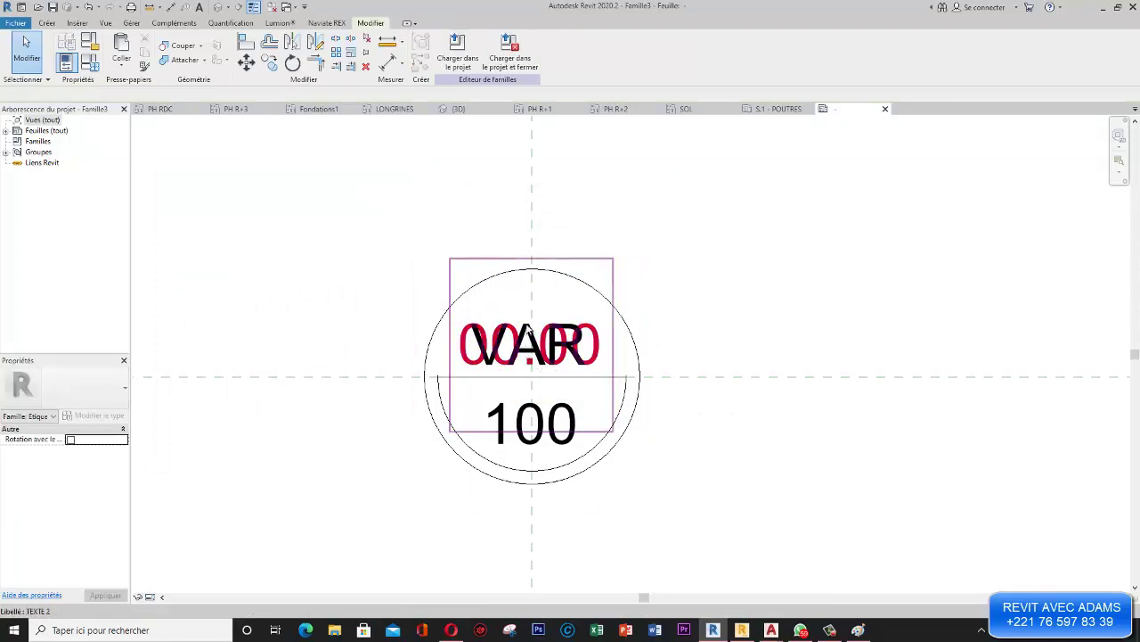
click(529, 331)
scroll(529, 332, up, 4)
key(Escape)
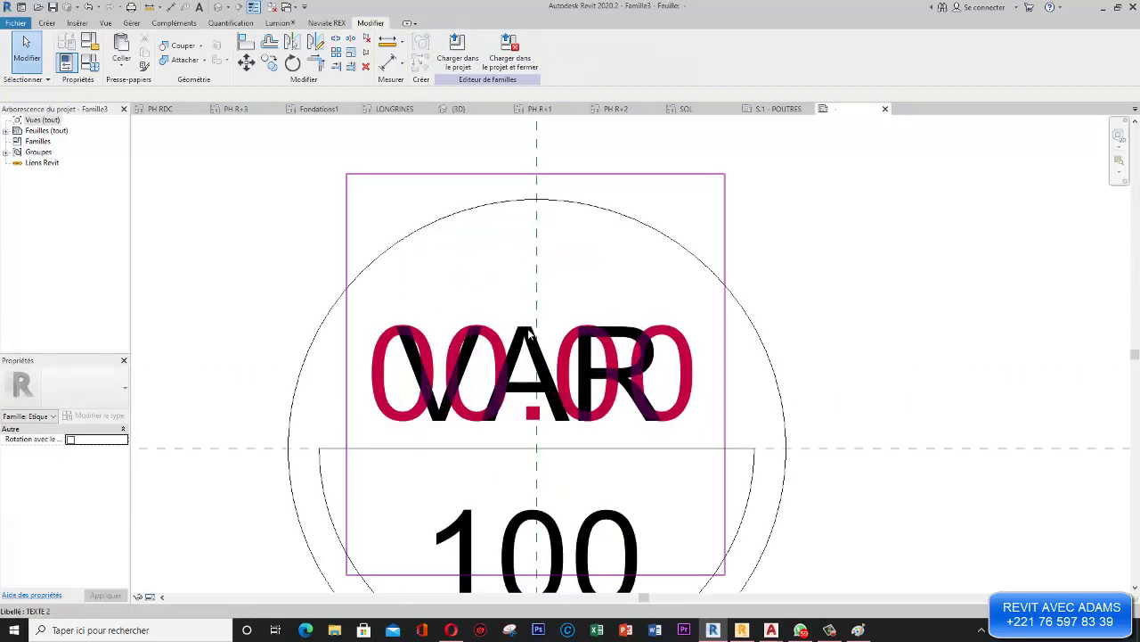
click(544, 336)
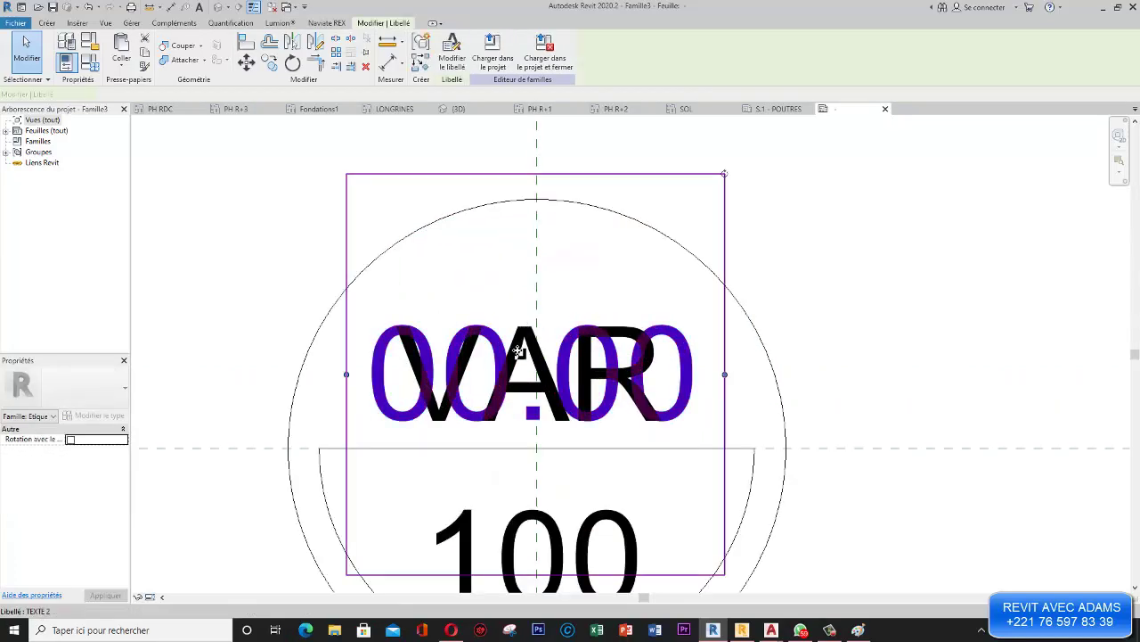
key(Escape)
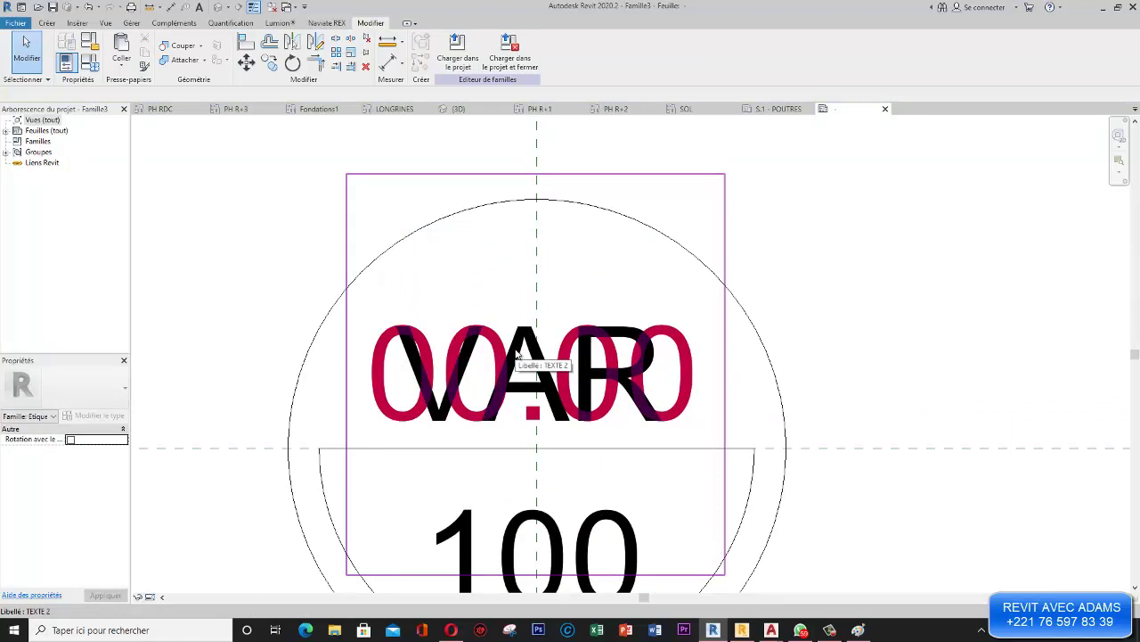
- Create a family parameter named VAR, grouped under Visibilité, and associate it with the VAR note's visibility
click(591, 267)
scroll(591, 267, down, 4)
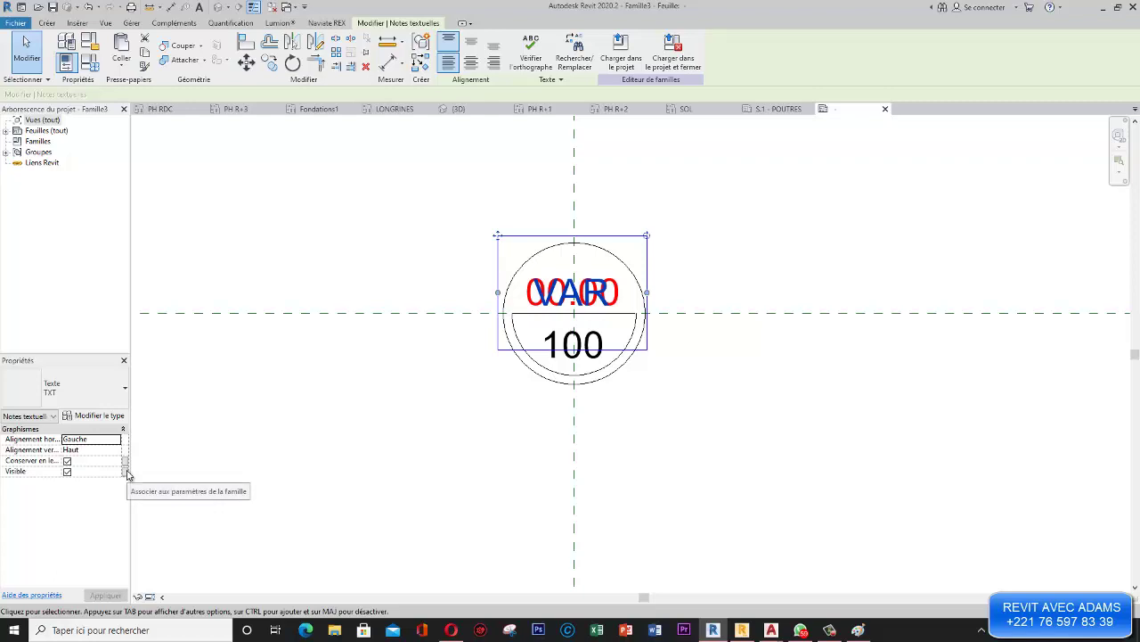
click(125, 472)
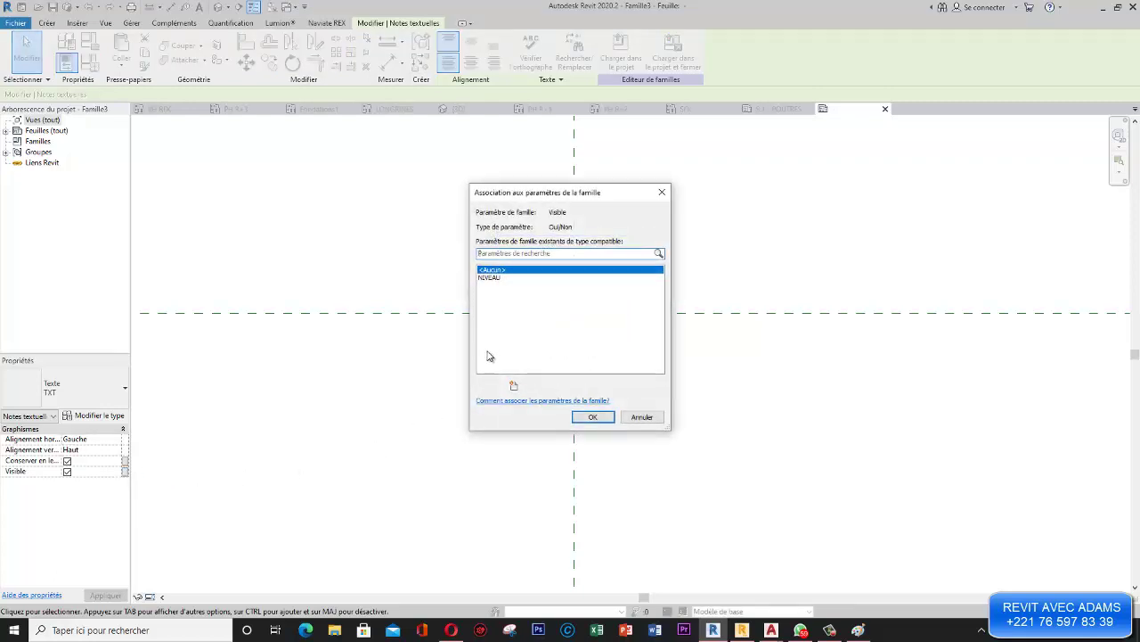
click(513, 385)
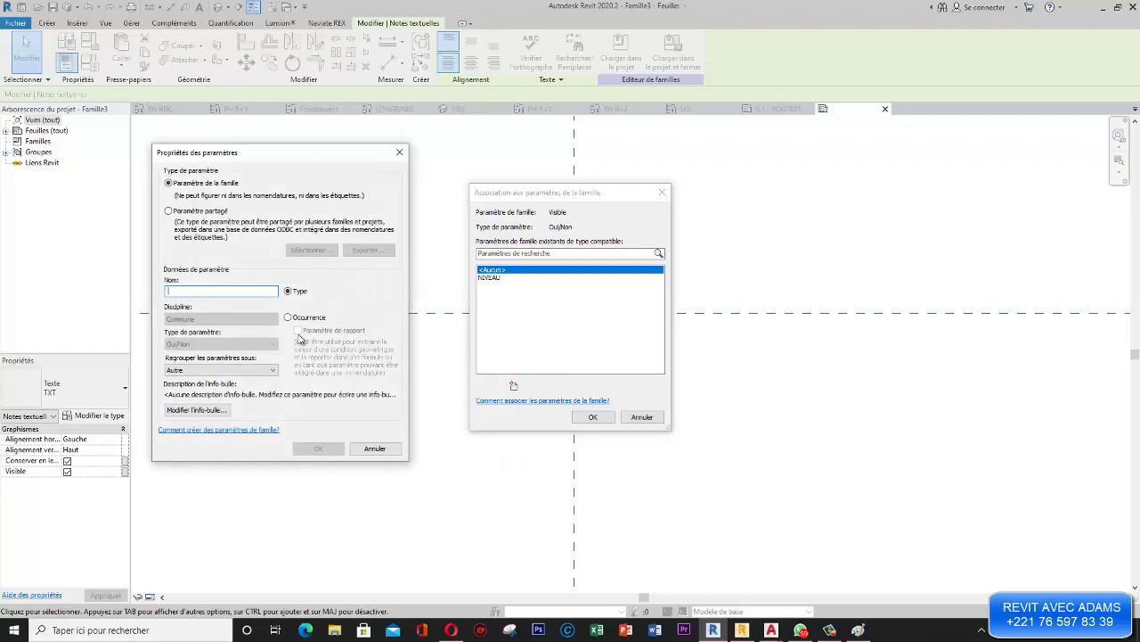
text(VAR)
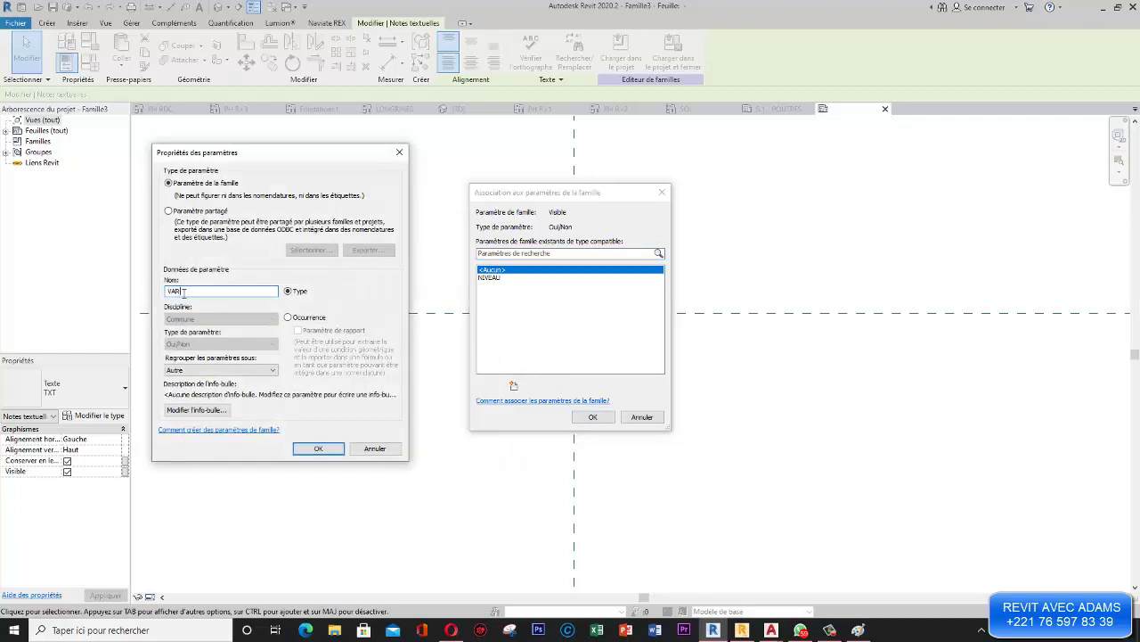
click(223, 369)
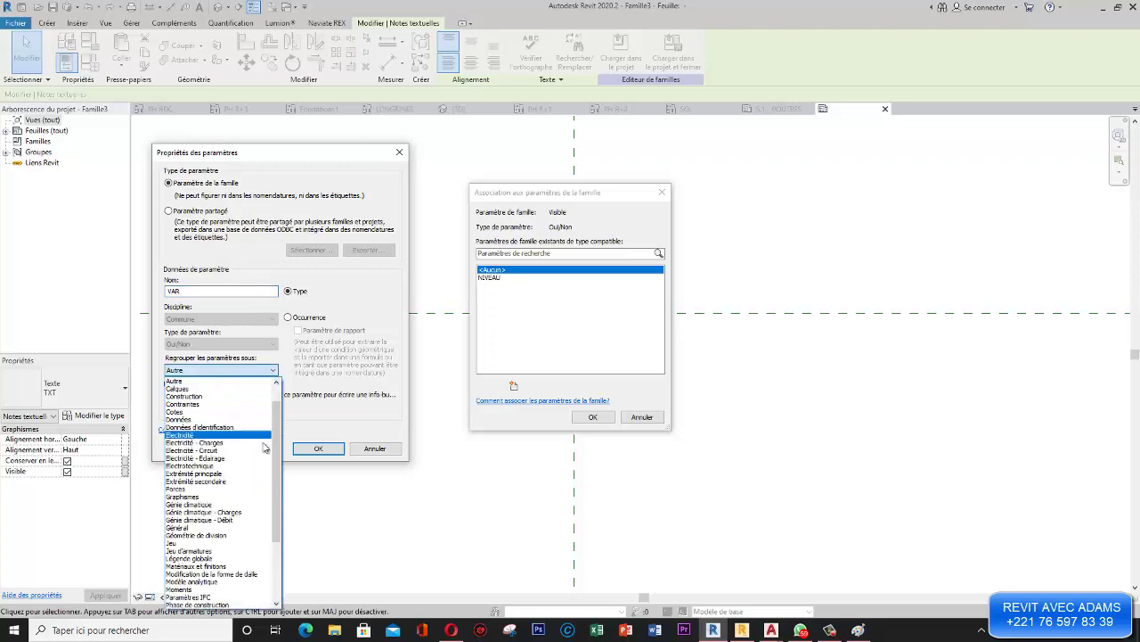
scroll(282, 578, down, 3)
scroll(282, 578, down, 1)
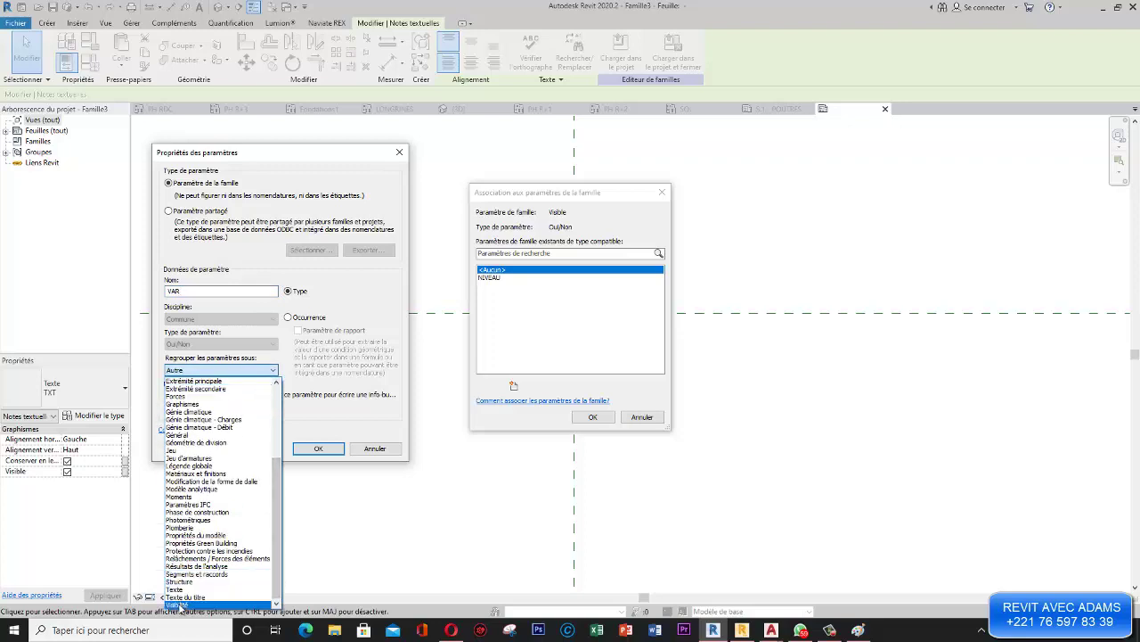
click(178, 599)
click(317, 450)
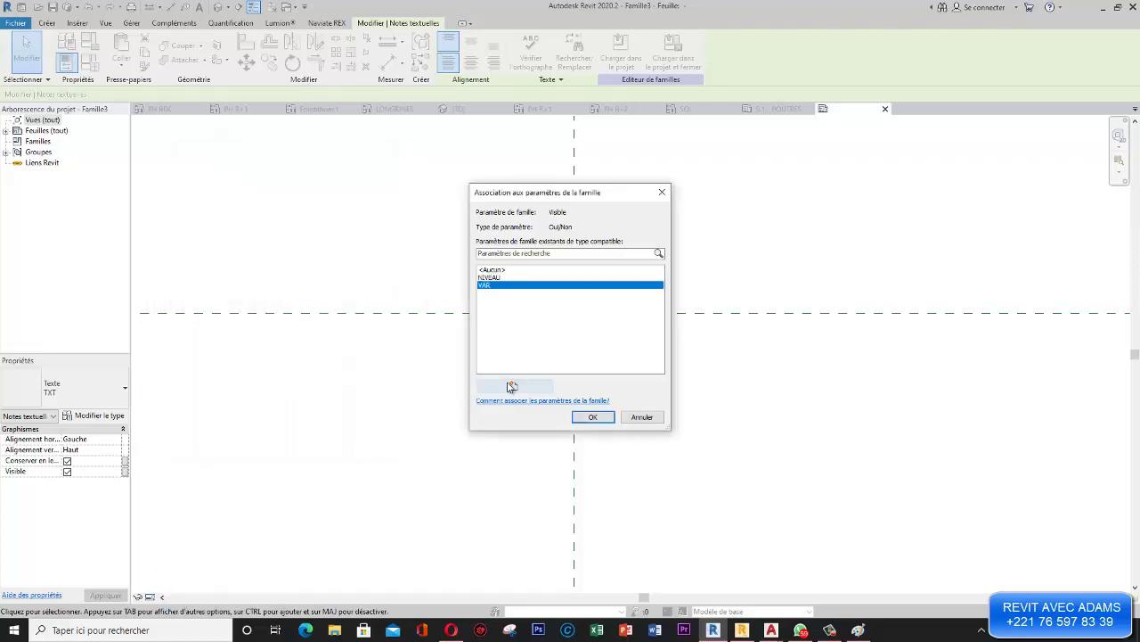
click(591, 416)
click(755, 440)
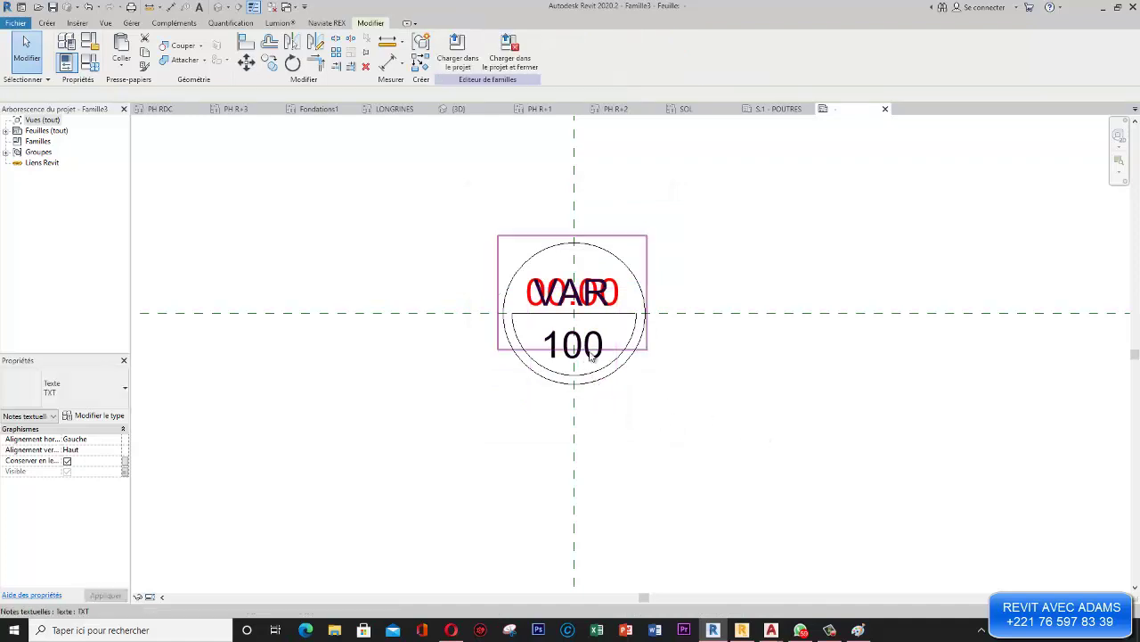
- Create a family parameter named EP, grouped under Visibilité, and associate it with the visibility of the 100 label
click(592, 356)
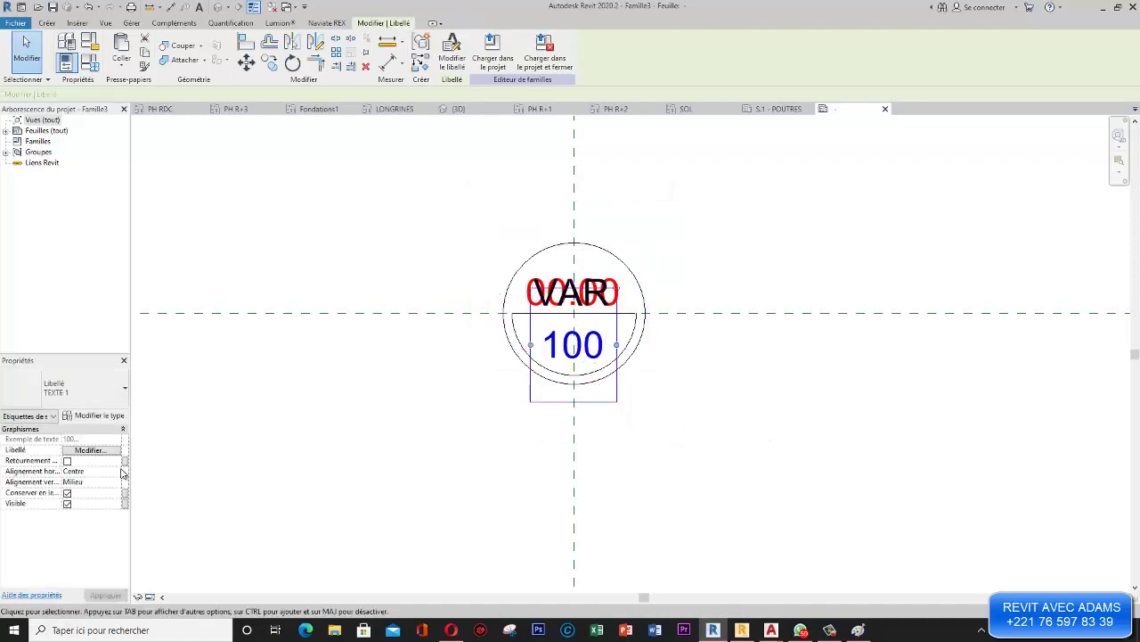
click(125, 503)
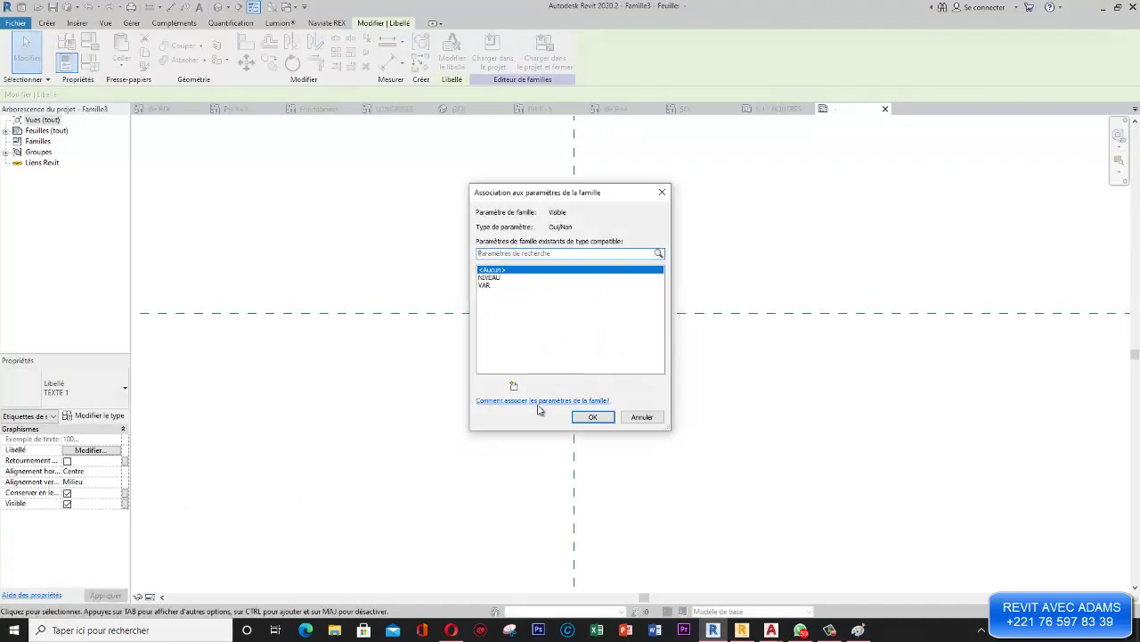
click(513, 385)
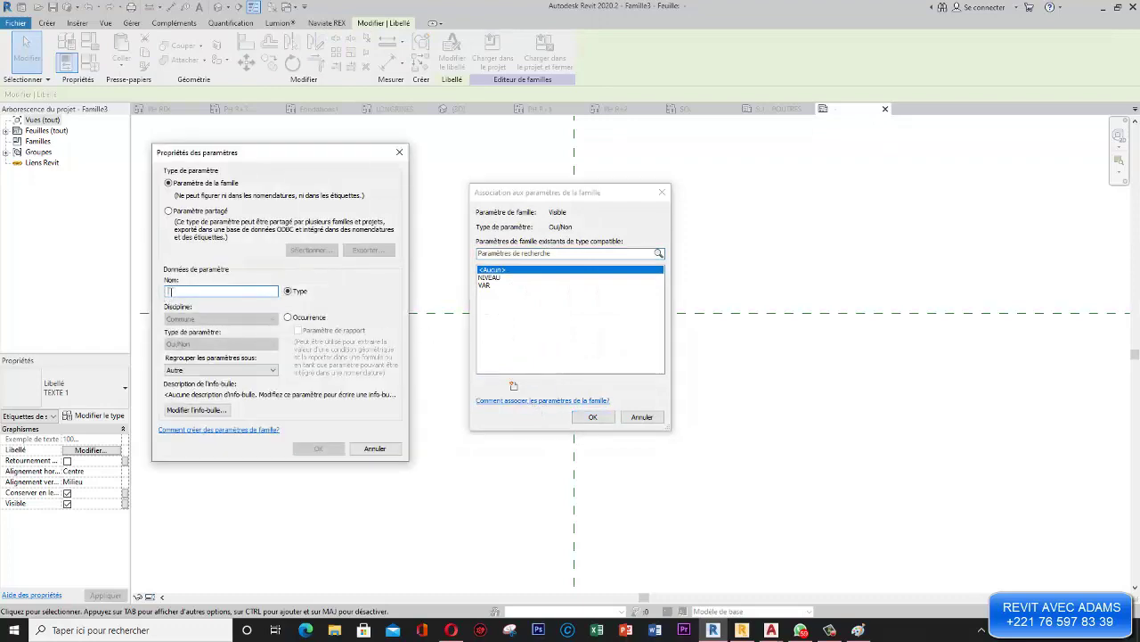
text(EP)
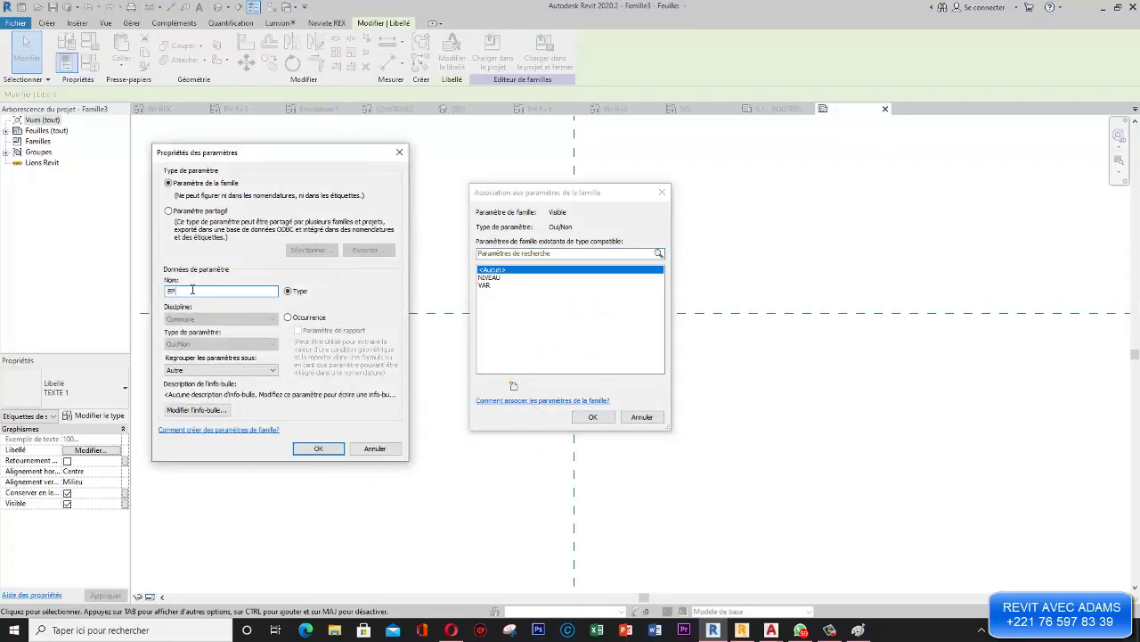
click(227, 369)
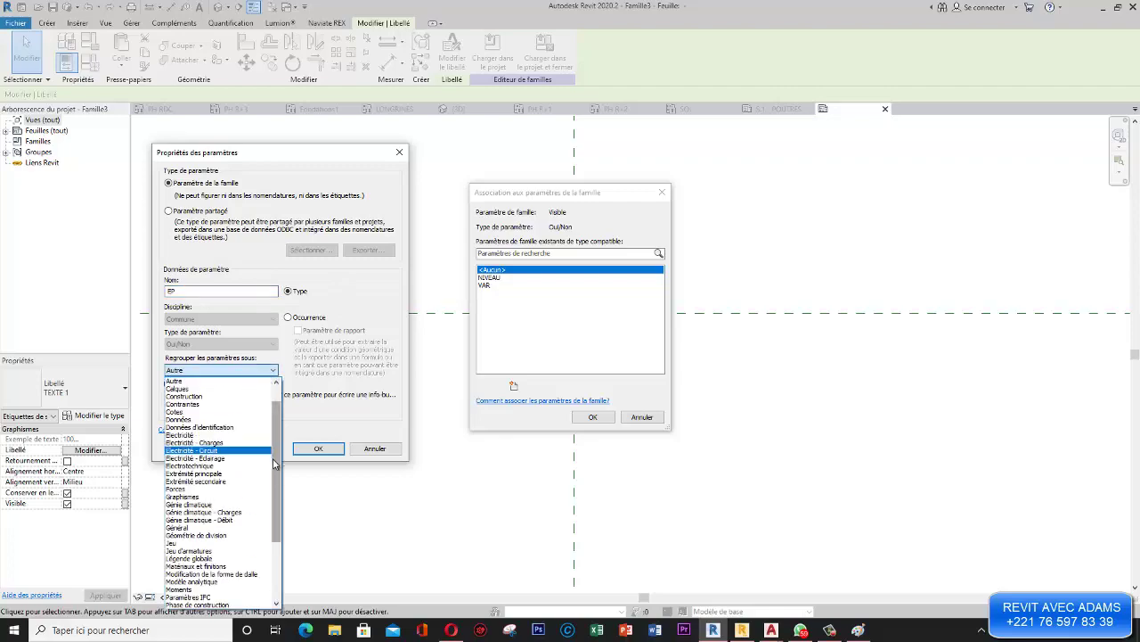
scroll(217, 553, down, 5)
click(217, 589)
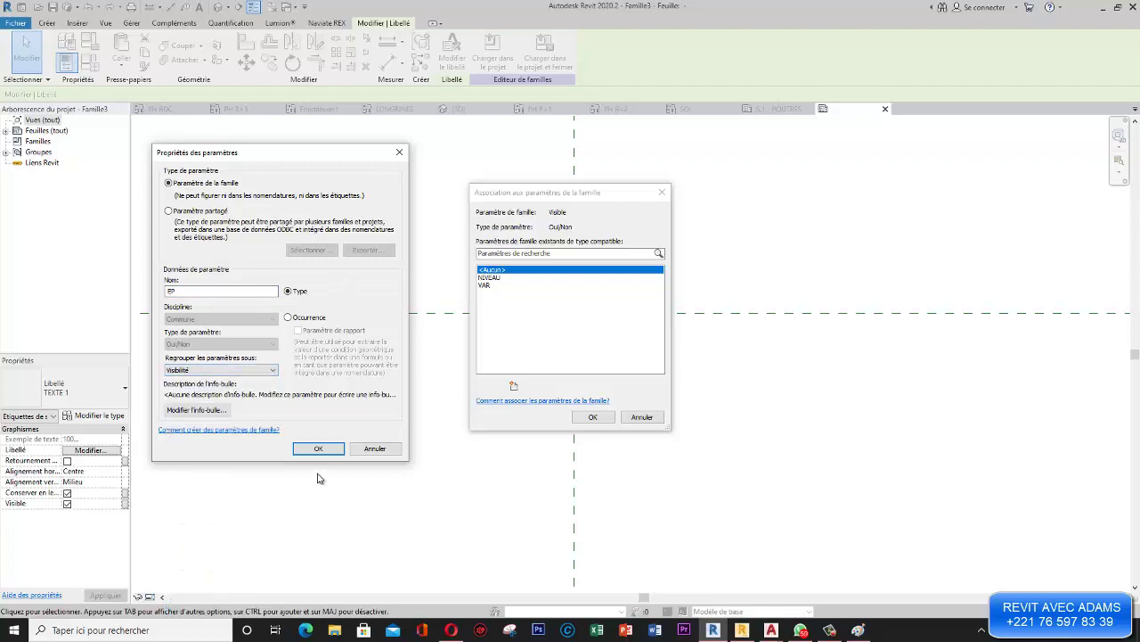
click(318, 448)
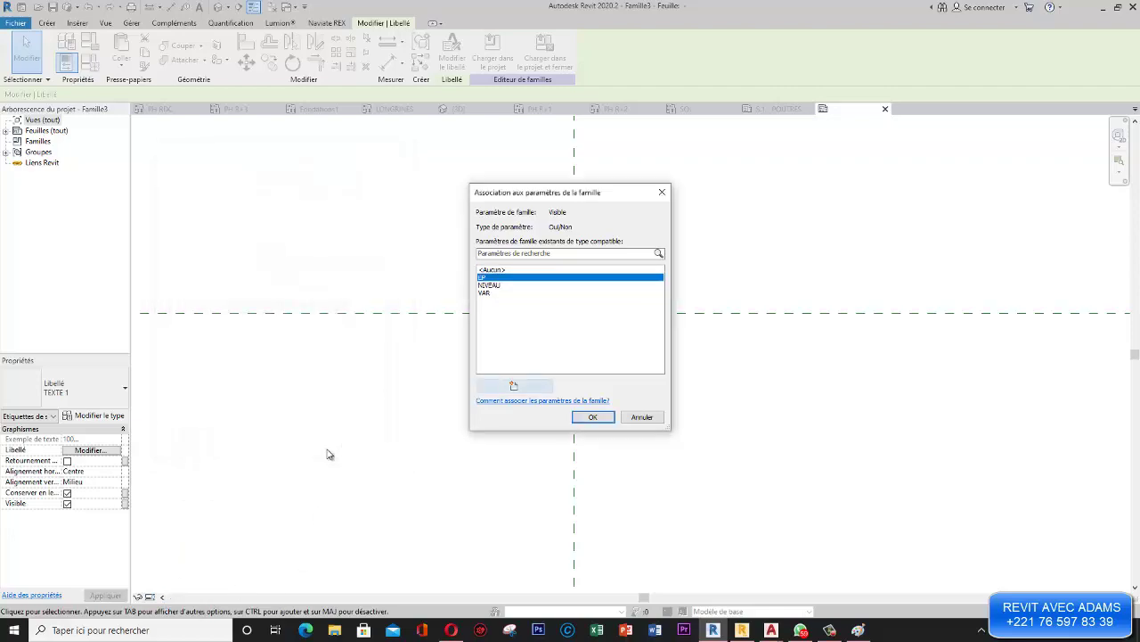
click(590, 417)
scroll(619, 270, up, 3)
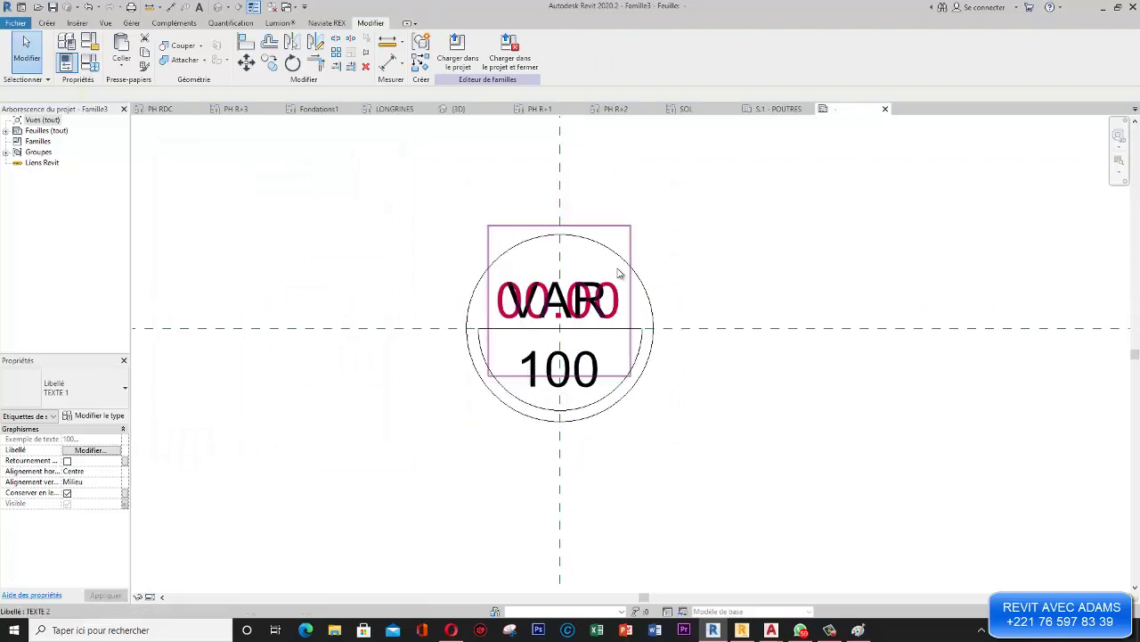
- Create a family type named EP and turn off its NIVEAU and VAR visibility parameters
click(97, 68)
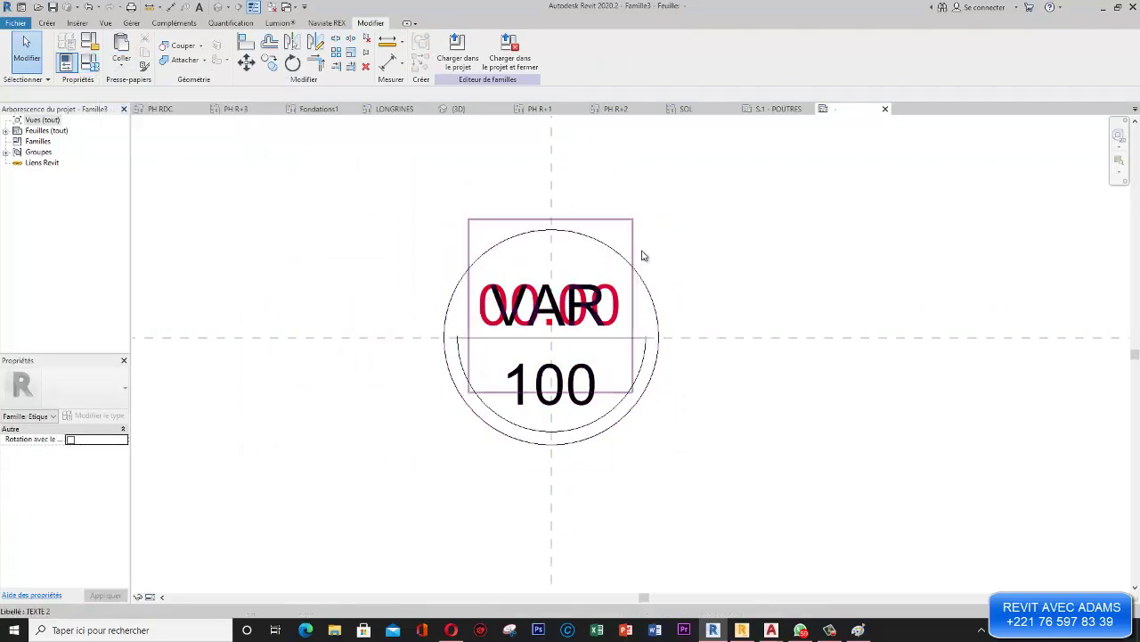
scroll(624, 276, down, 3)
scroll(614, 281, up, 1)
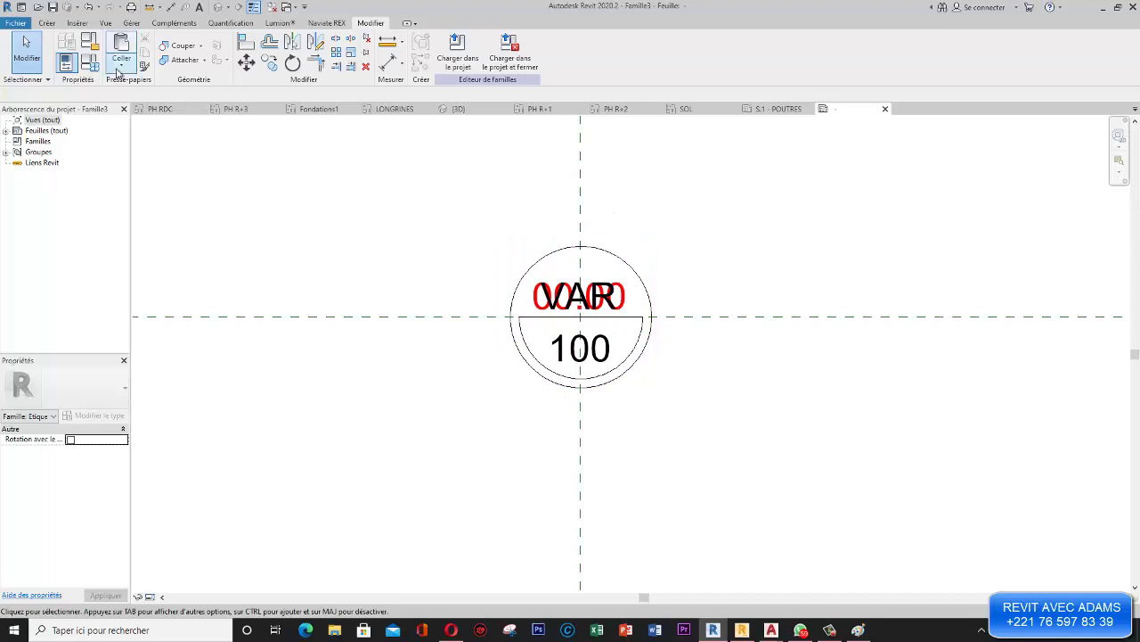
click(90, 61)
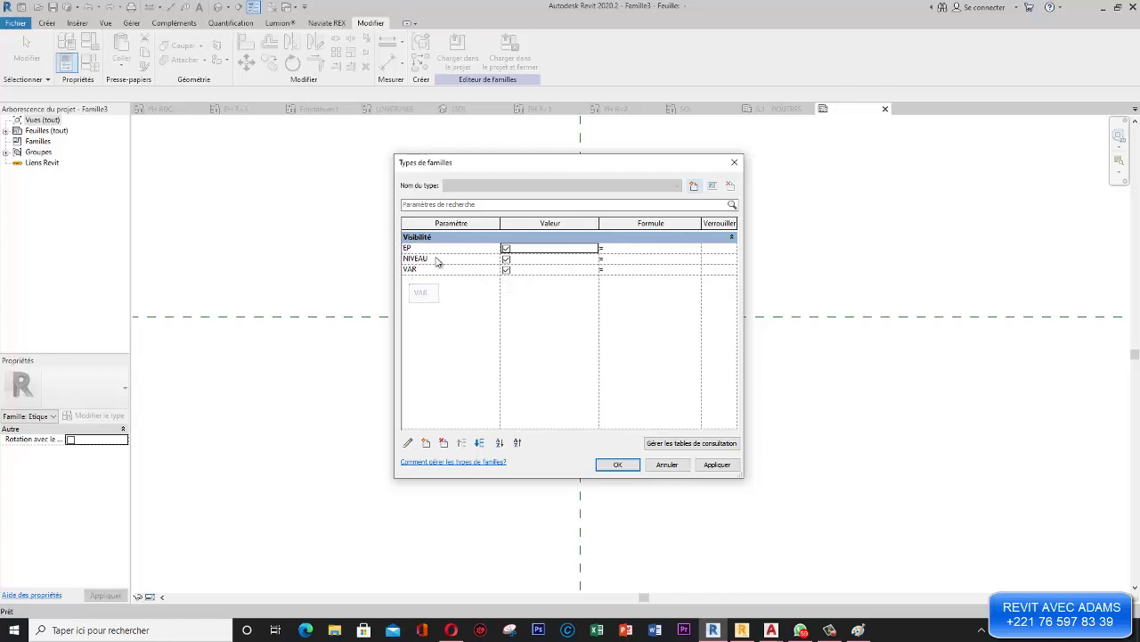
click(694, 186)
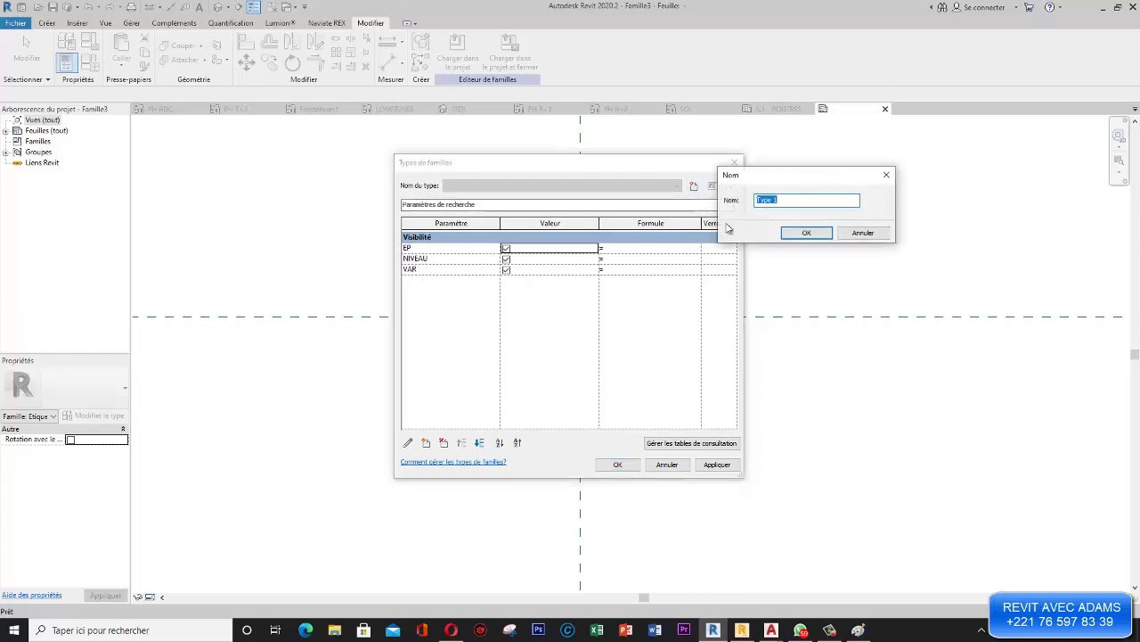
text(EP)
click(806, 233)
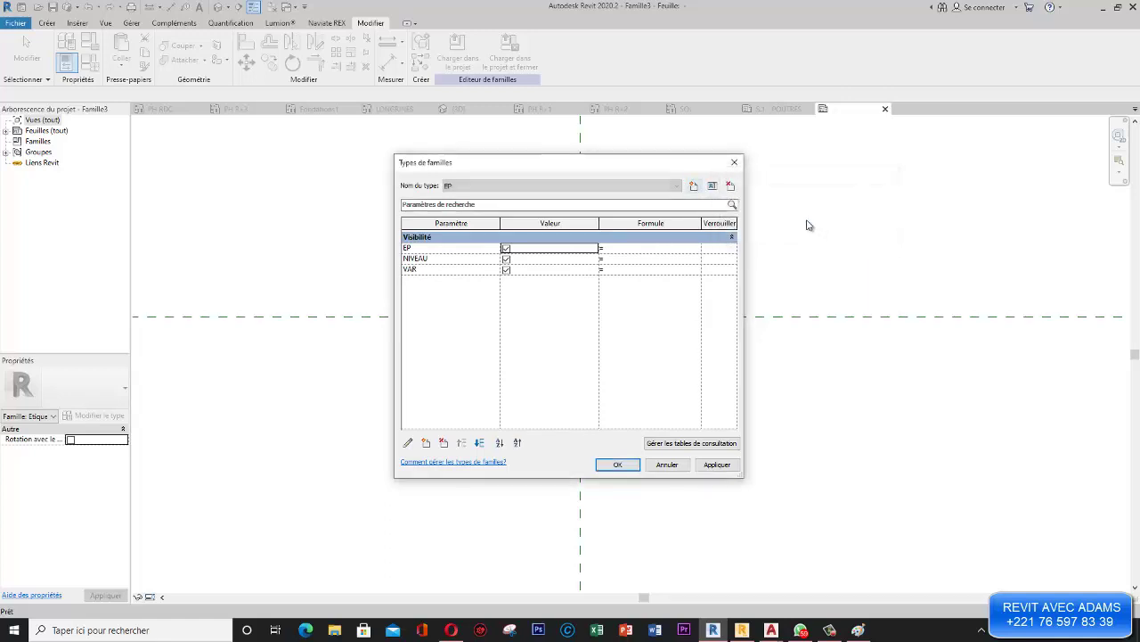
click(507, 259)
click(507, 269)
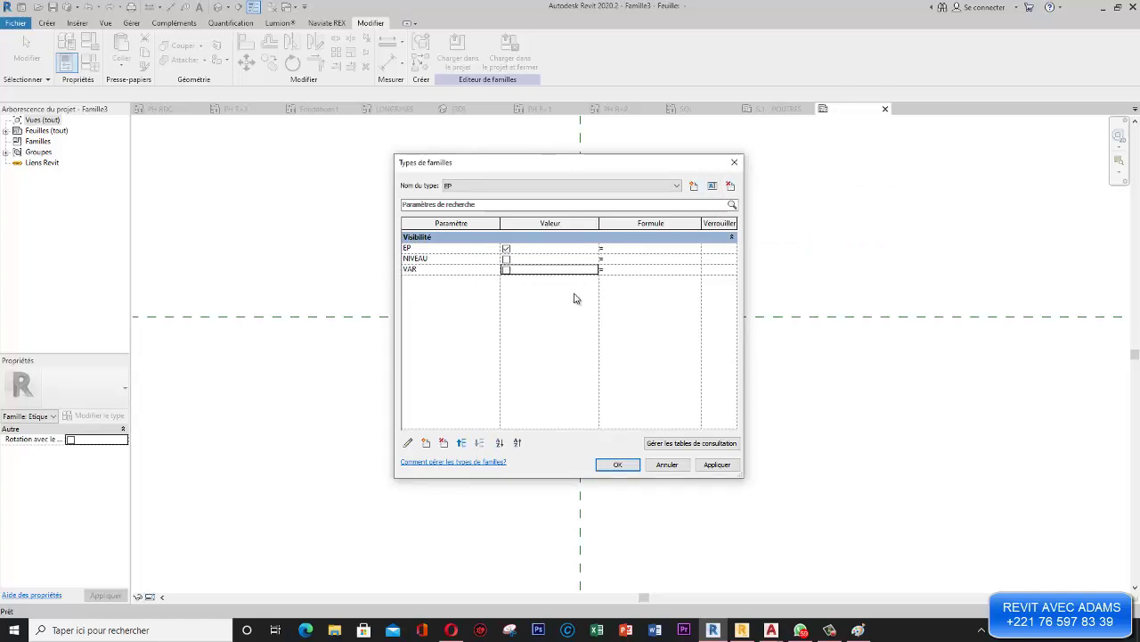
- Add a family type named NIVEAU with only the NIVEAU visibility parameter enabled
click(694, 185)
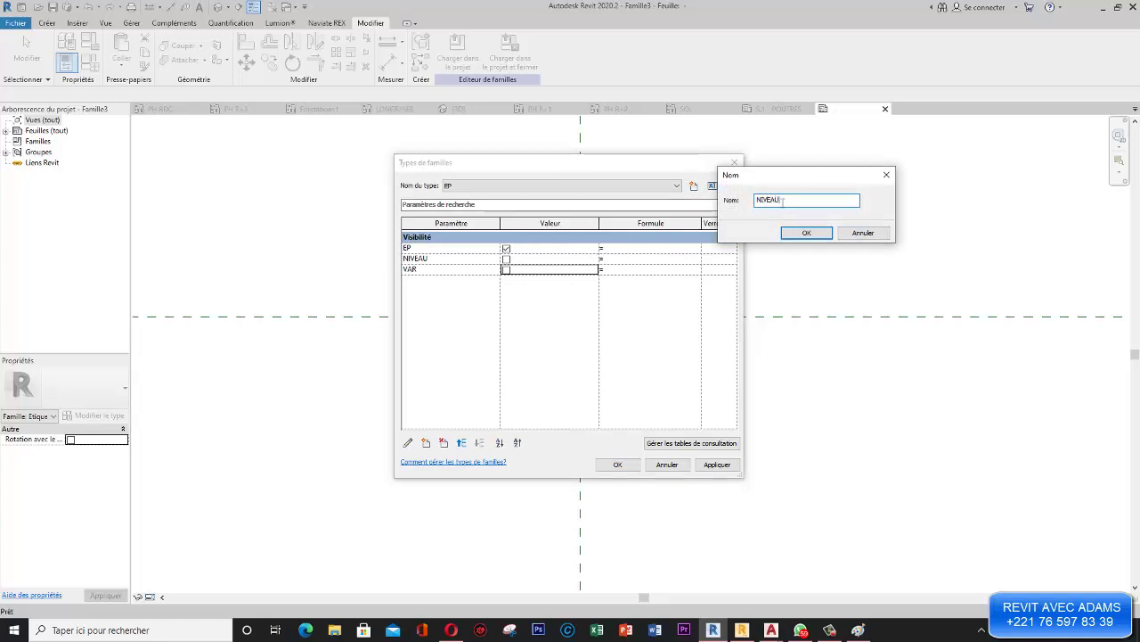
click(797, 234)
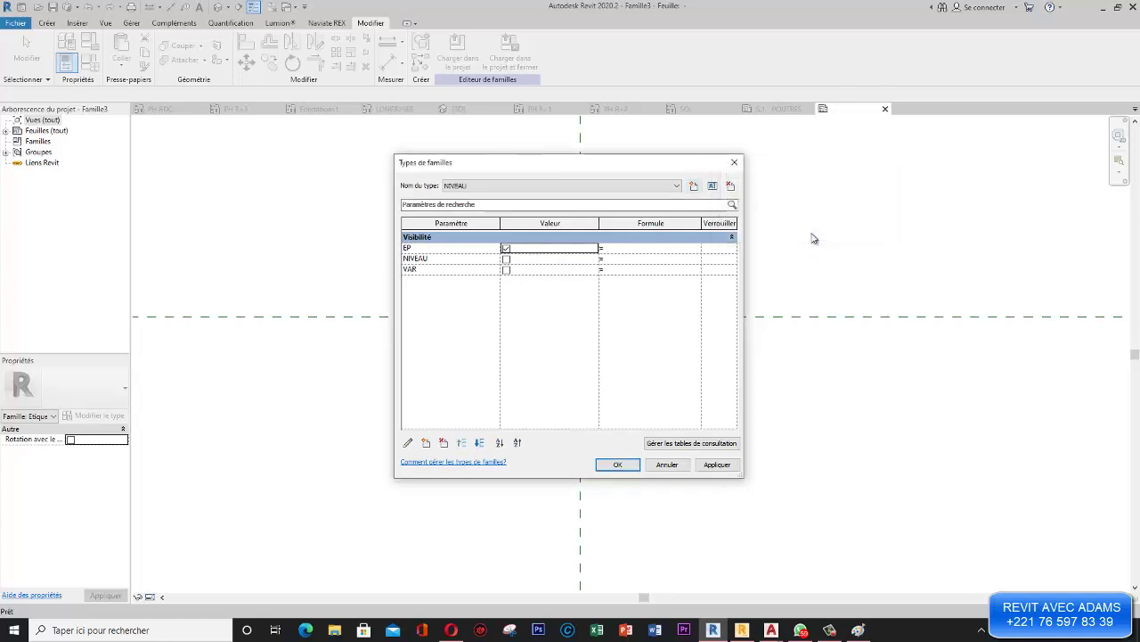
click(507, 260)
click(507, 269)
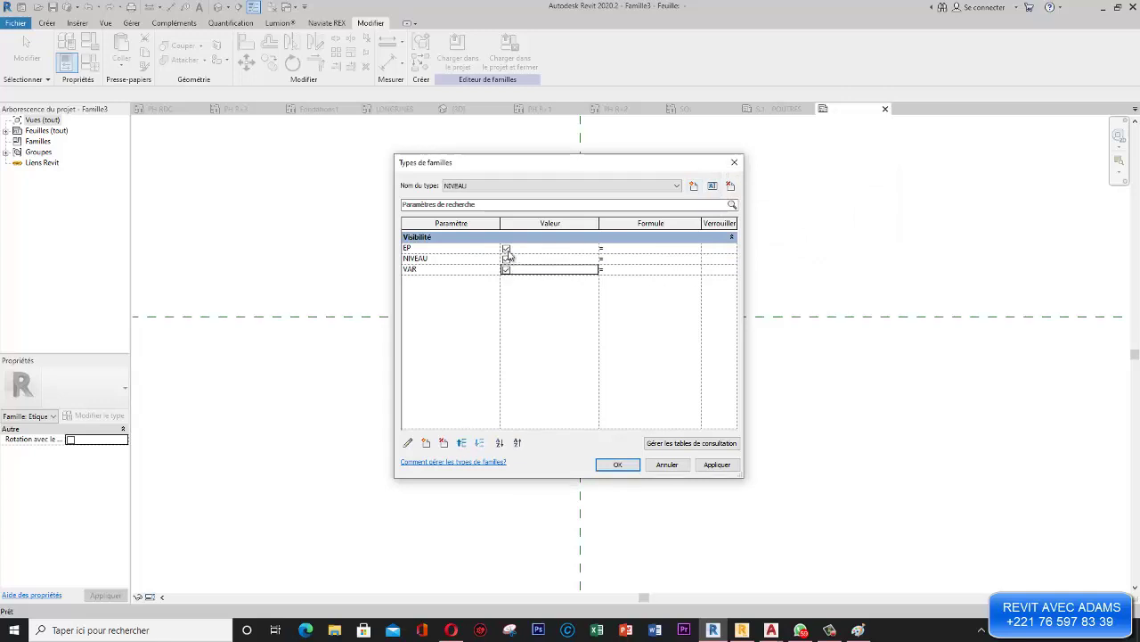
click(506, 248)
click(507, 270)
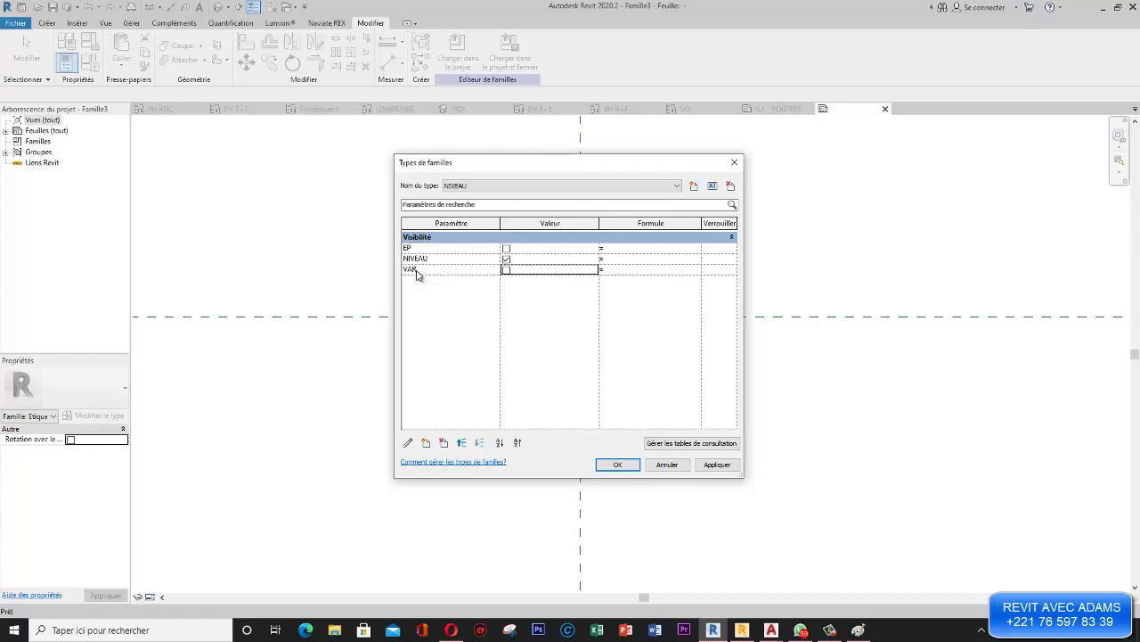
- Add a family type named VAR with the VAR visibility parameter enabled and NIVEAU disabled
click(695, 186)
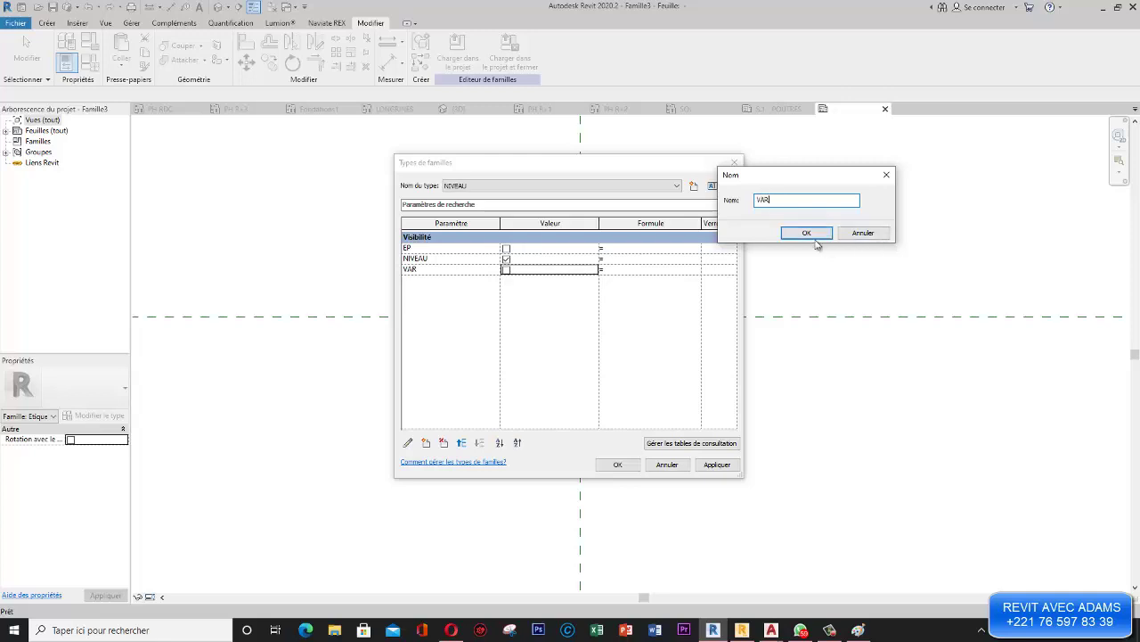
click(806, 234)
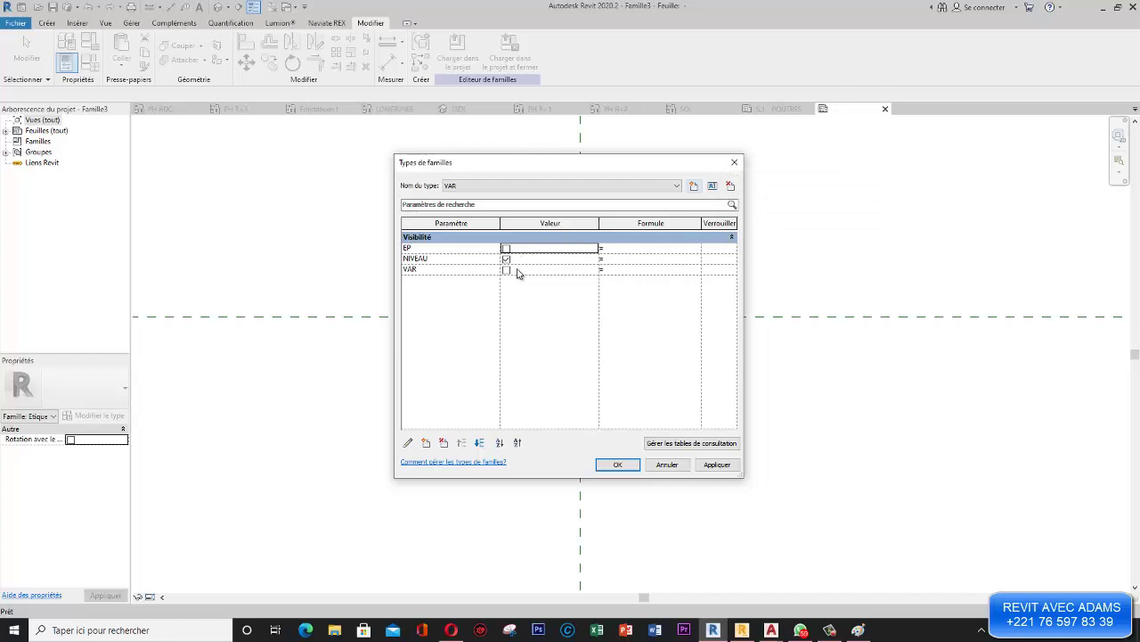
click(506, 269)
click(506, 258)
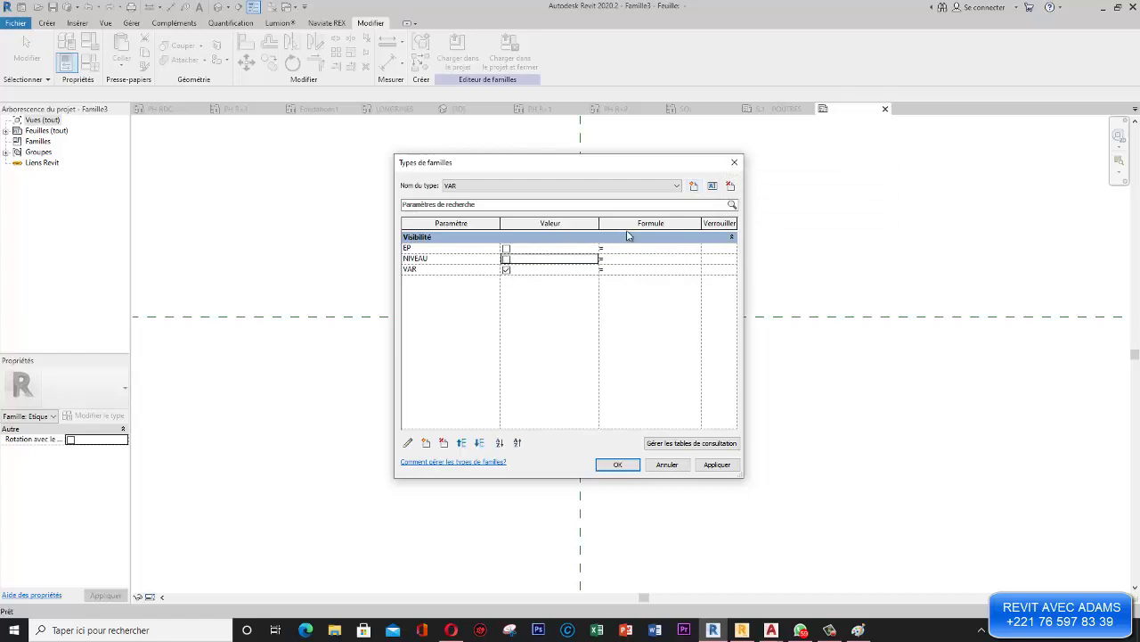
- Check the visibility parameters of the EP, NIVEAU and VAR family types, then apply the settings
click(677, 185)
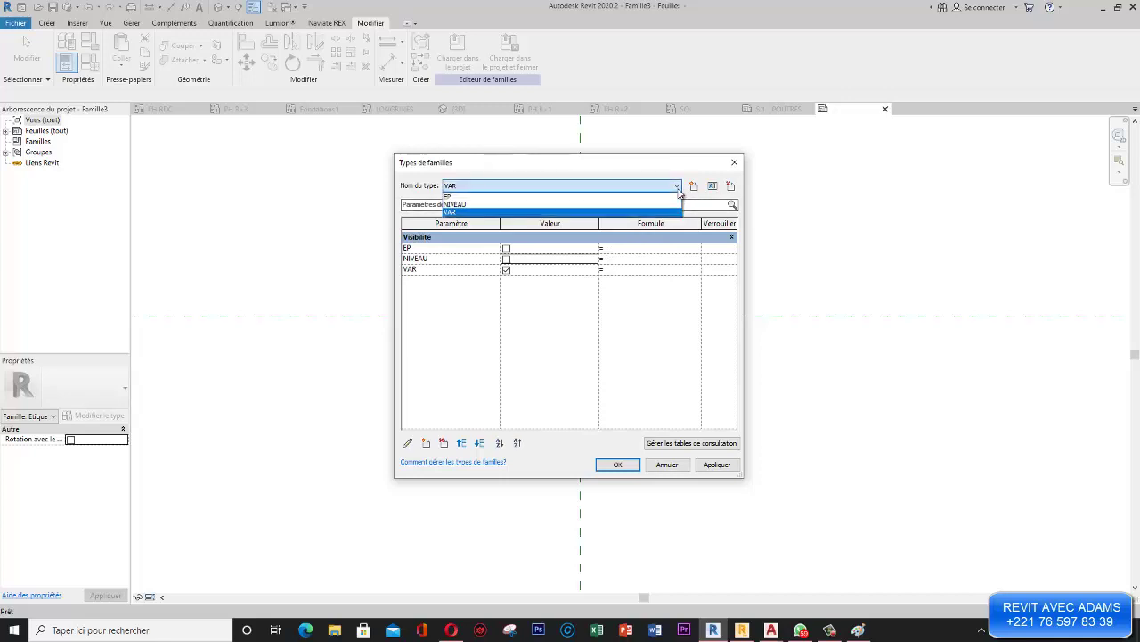
click(472, 196)
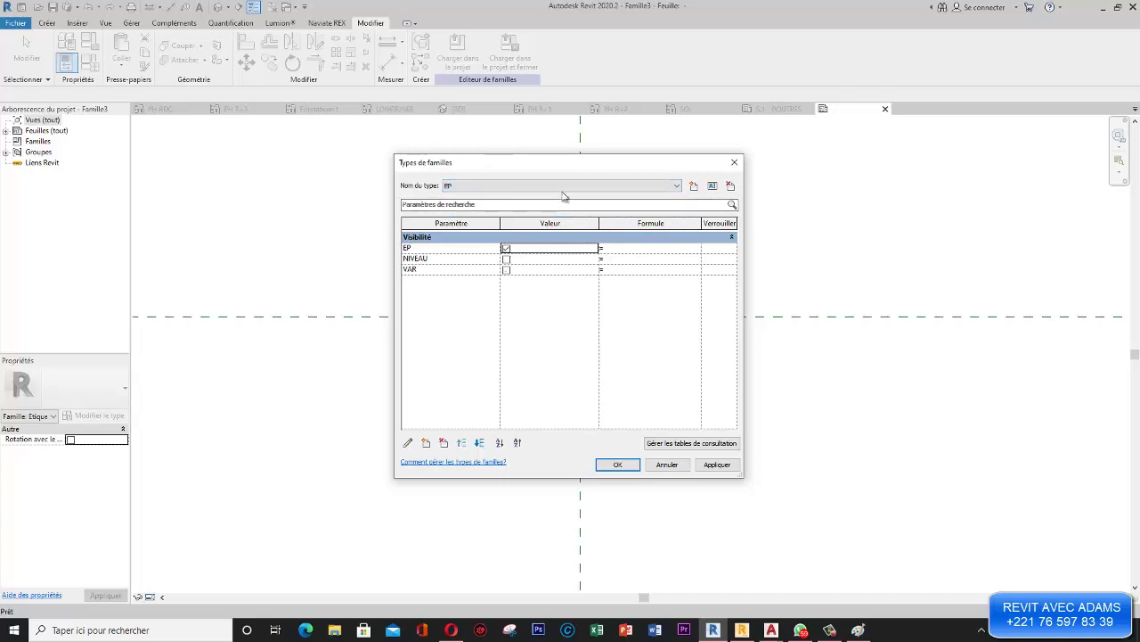
click(655, 186)
click(519, 207)
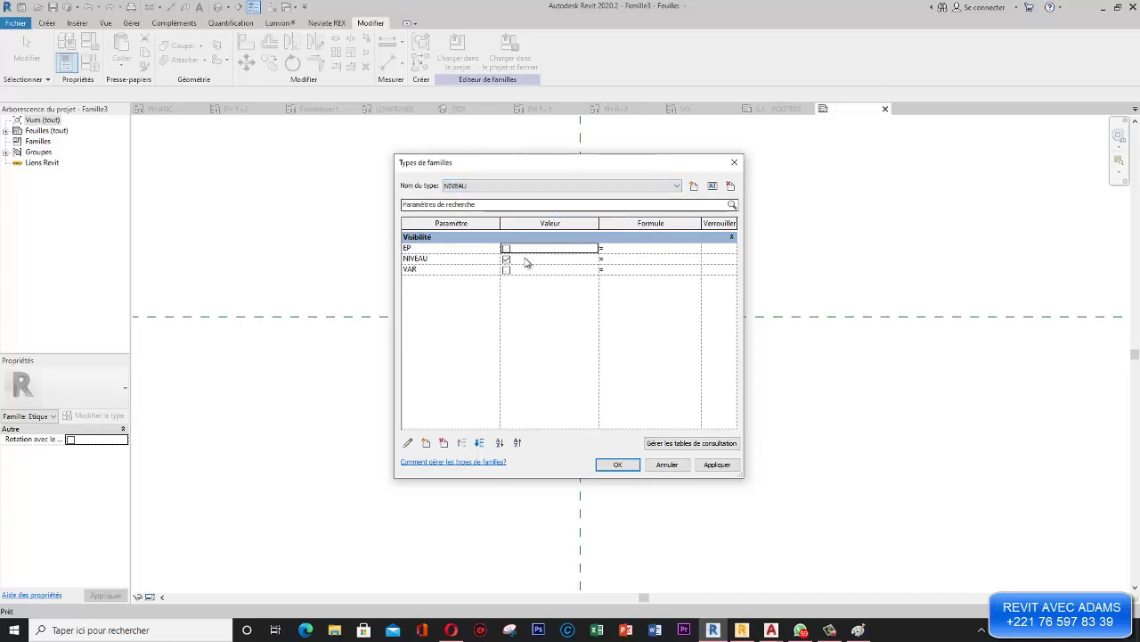
click(670, 186)
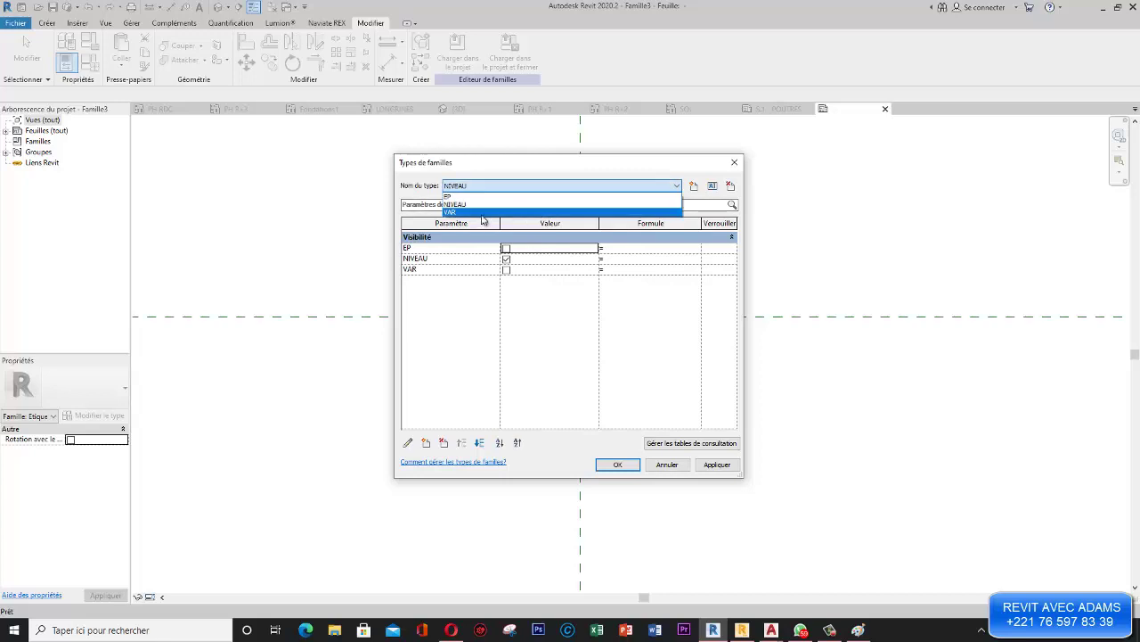
click(482, 212)
click(716, 465)
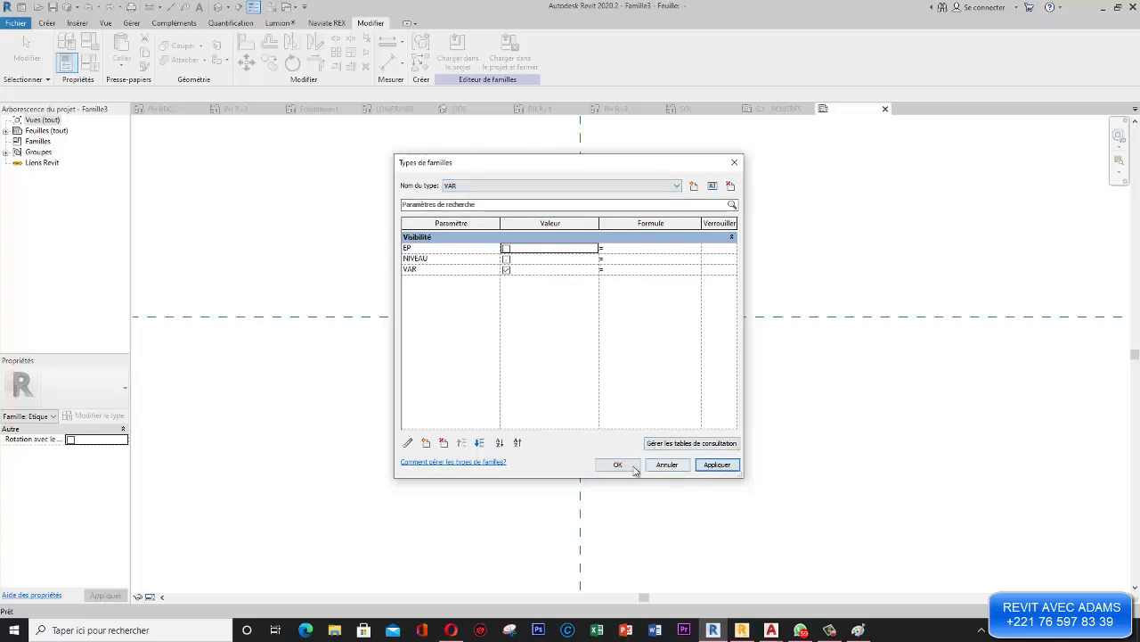
click(618, 465)
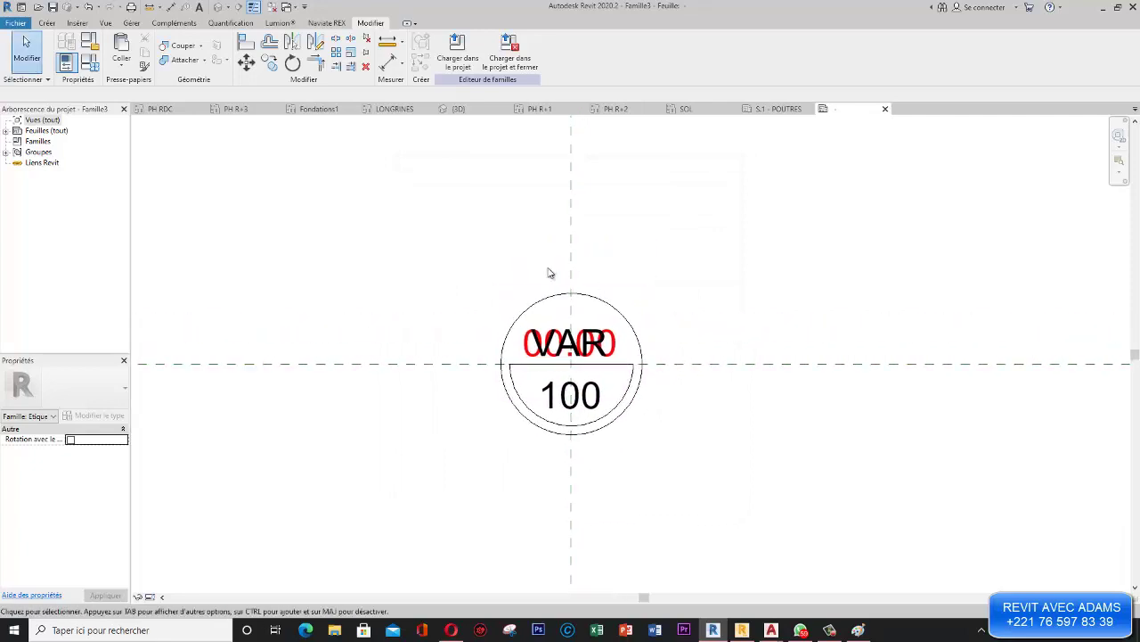
- Load the tag family into the PROJET ECOLE project and open the PH RDC structural plan
scroll(547, 270, down, 3)
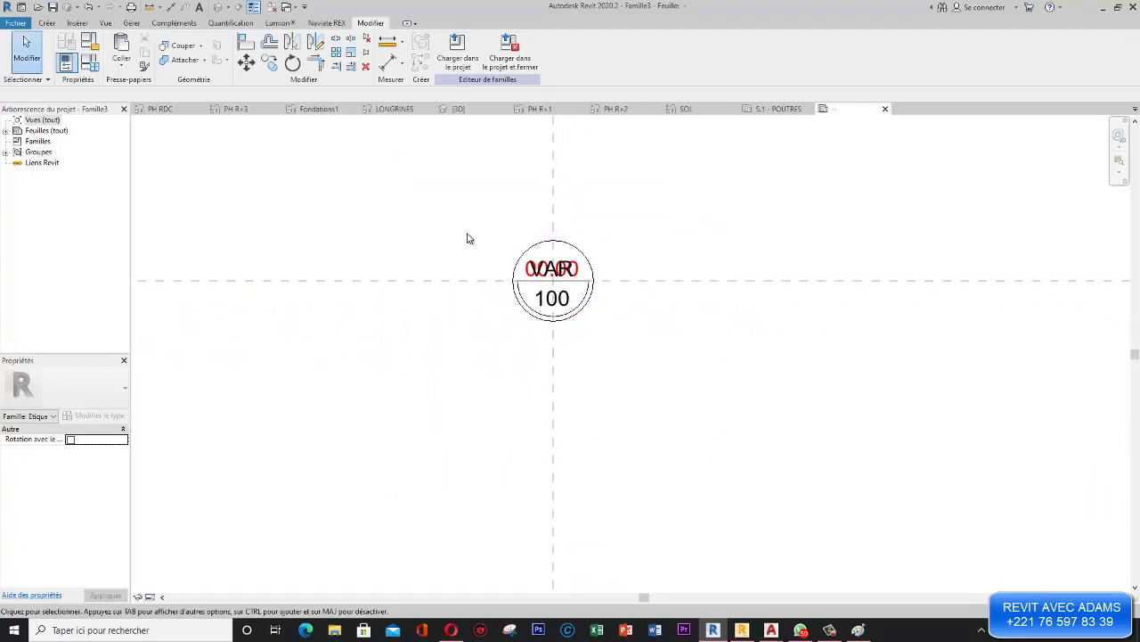
middle_drag(575, 231, 581, 255)
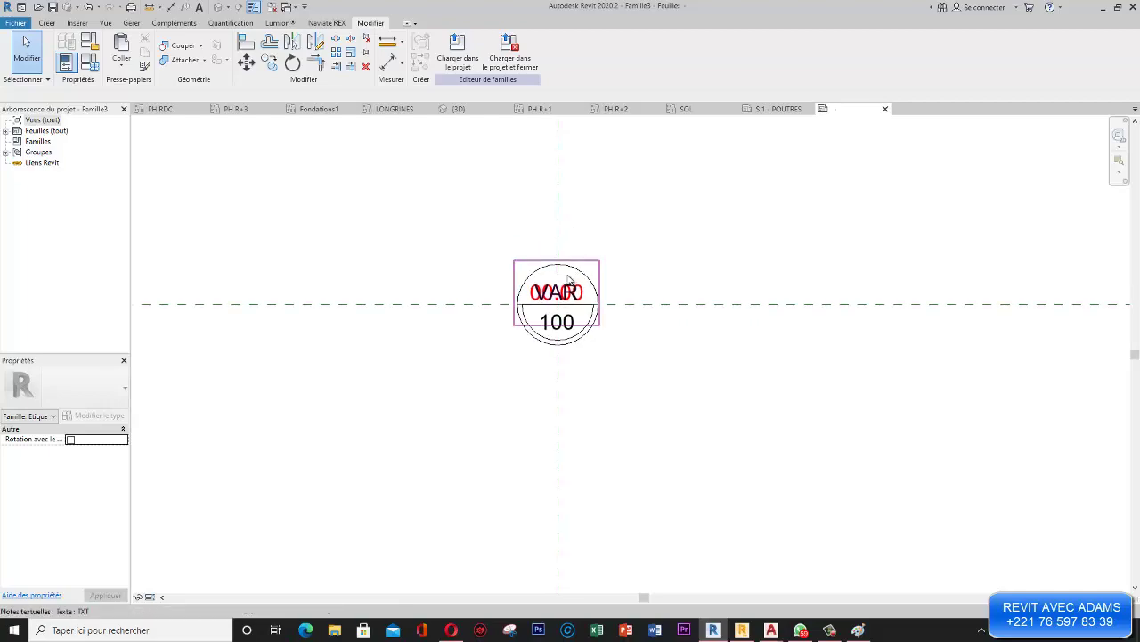
click(467, 62)
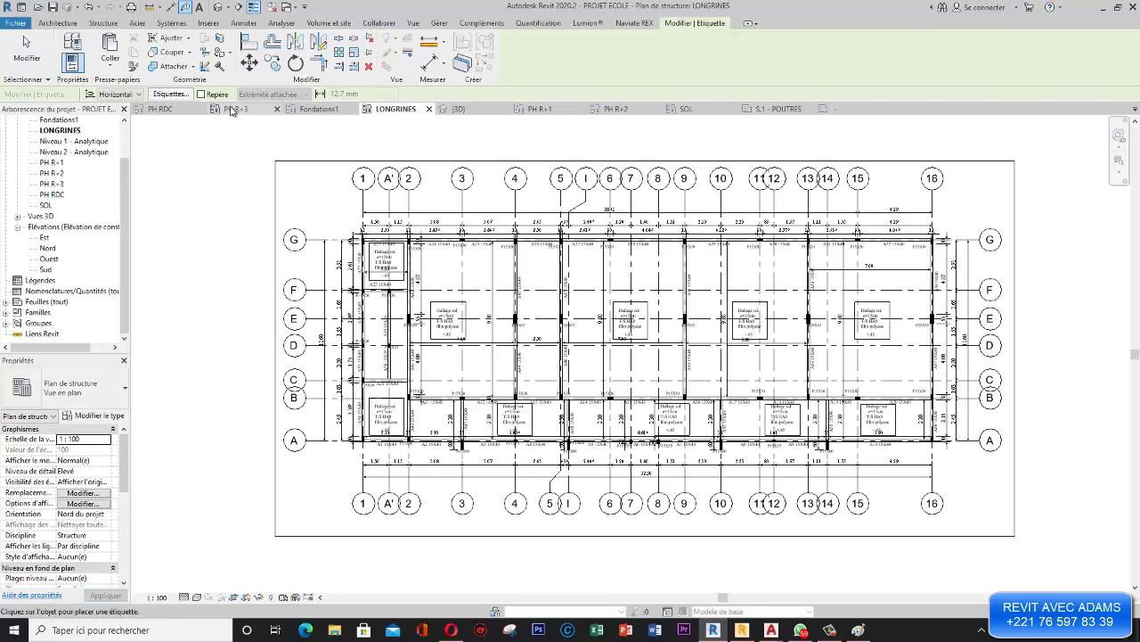
click(241, 25)
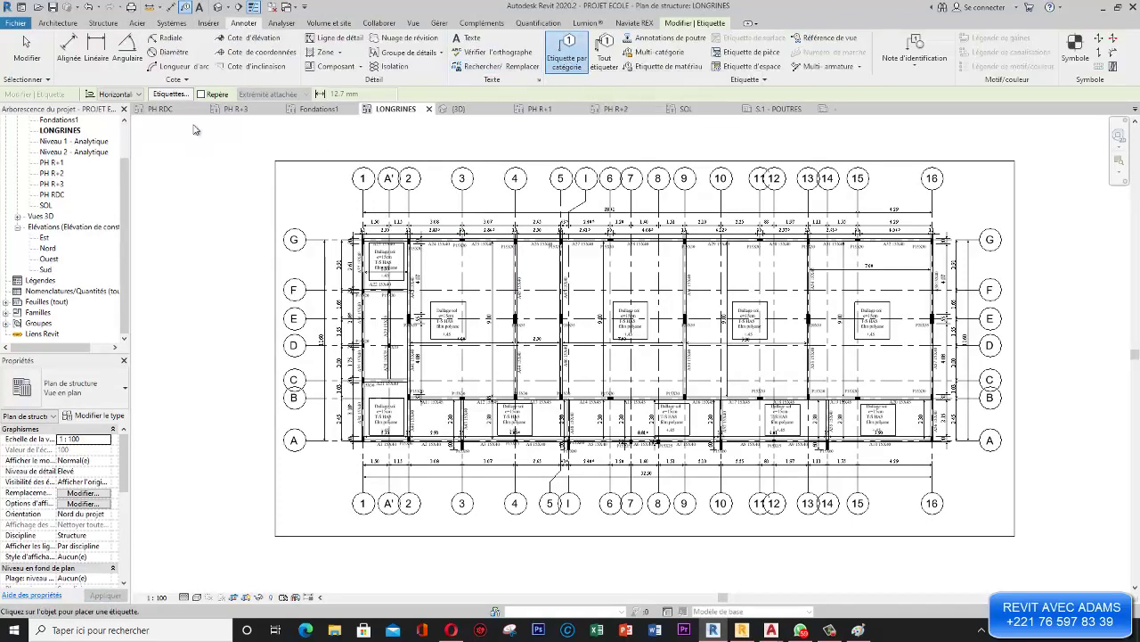
key(Escape)
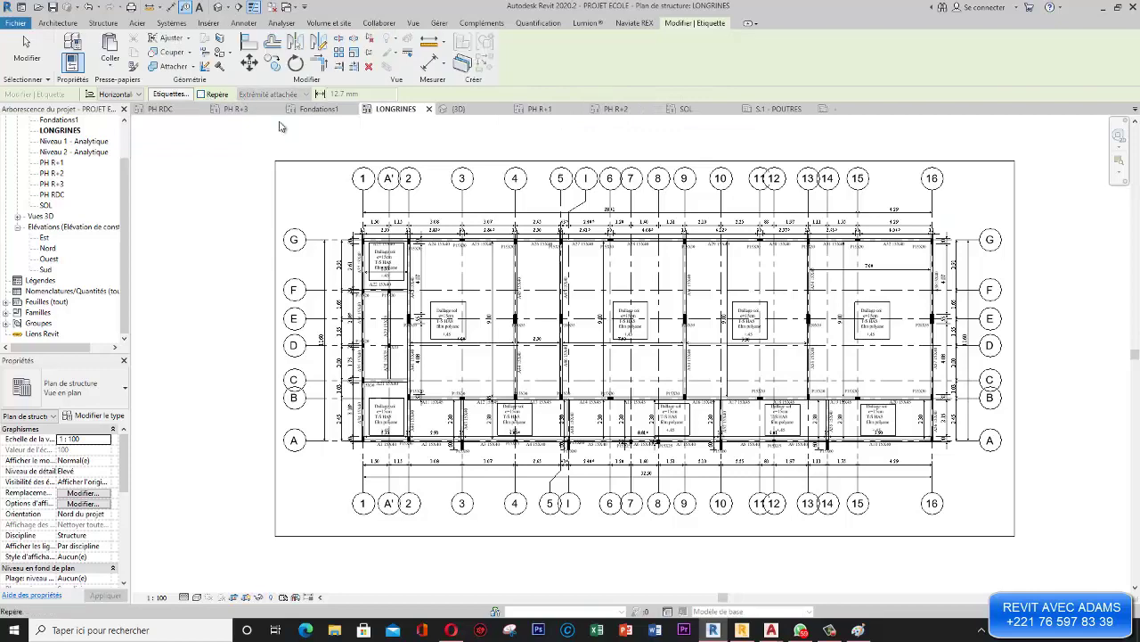
scroll(537, 281, up, 5)
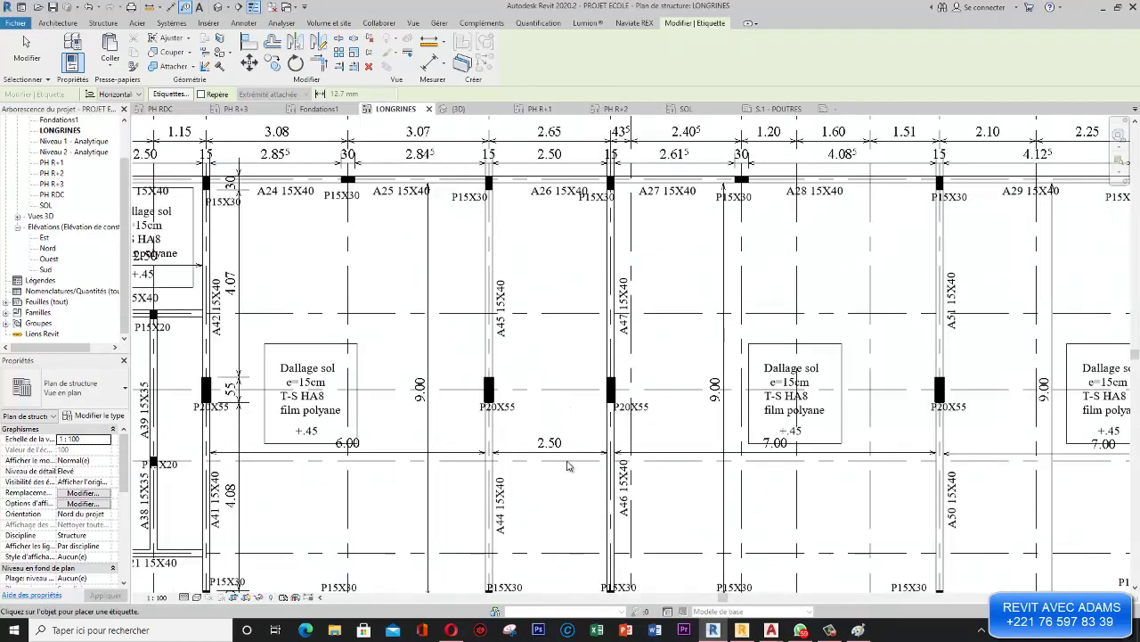
scroll(541, 382, down, 3)
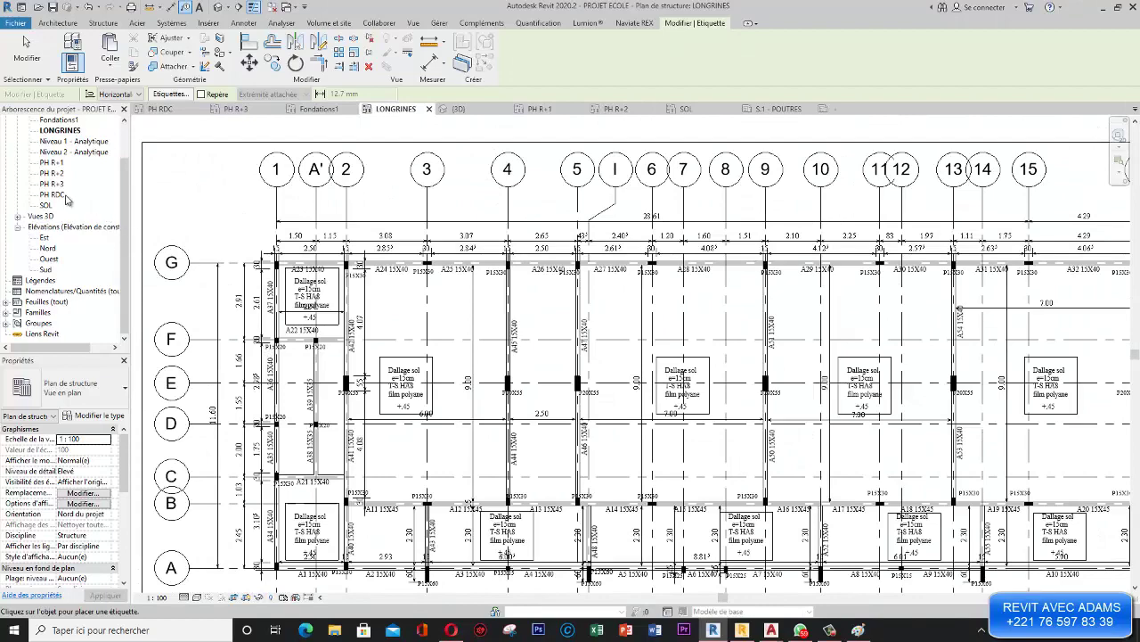
double_click(66, 198)
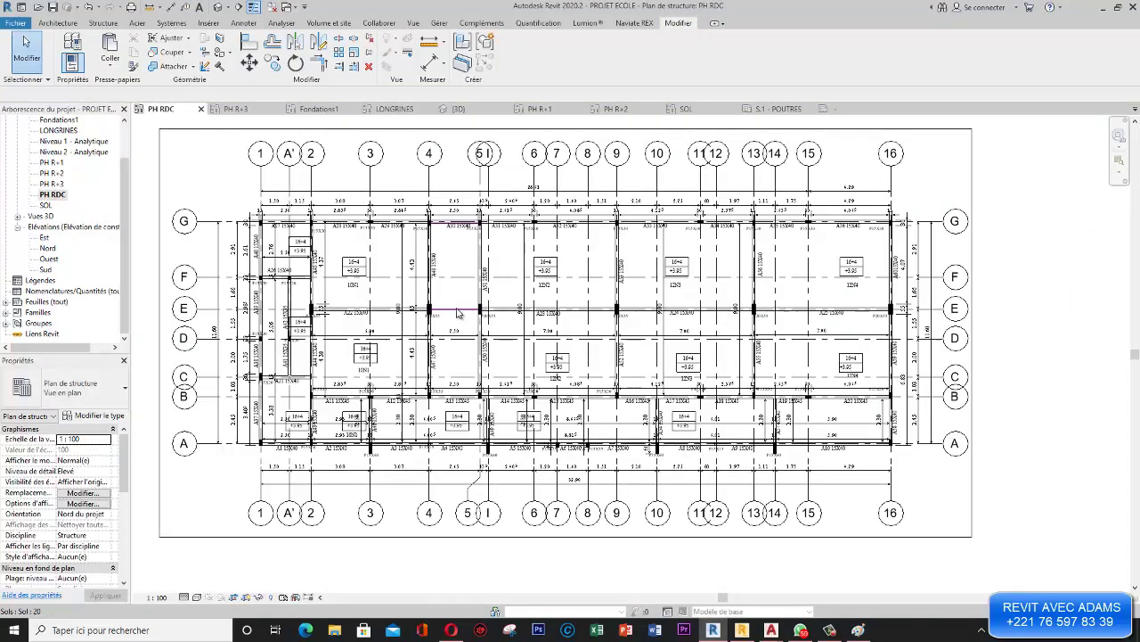
- Tag the Sol 20 floor by category, placing the tag between grids 4 and 5 above grid E, without a leader
scroll(457, 312, up, 5)
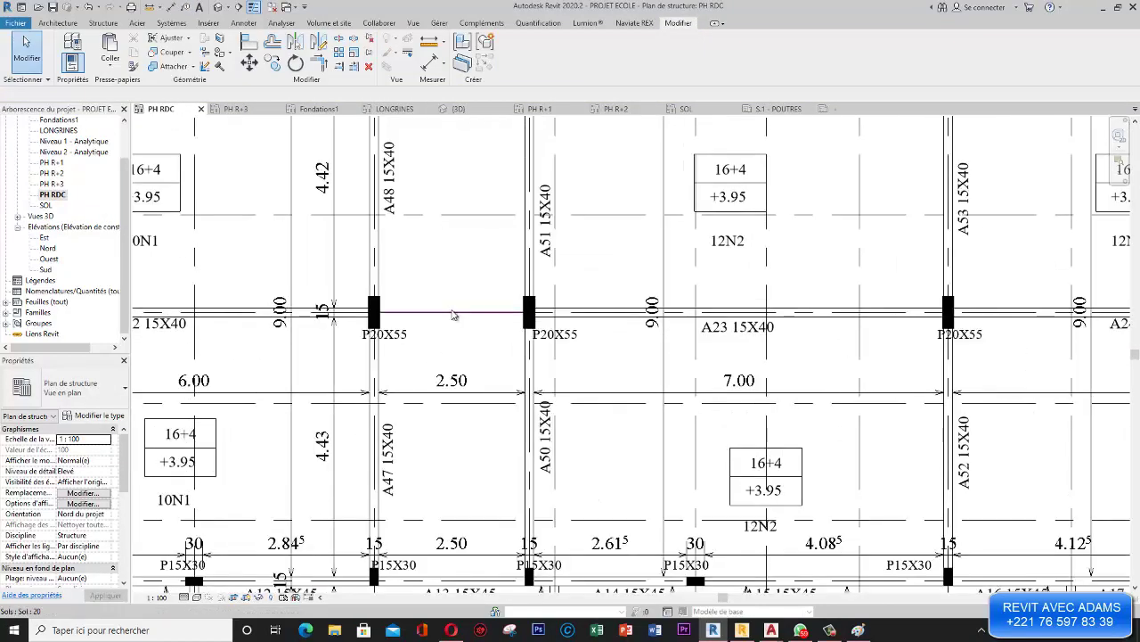
click(454, 315)
scroll(482, 316, down, 5)
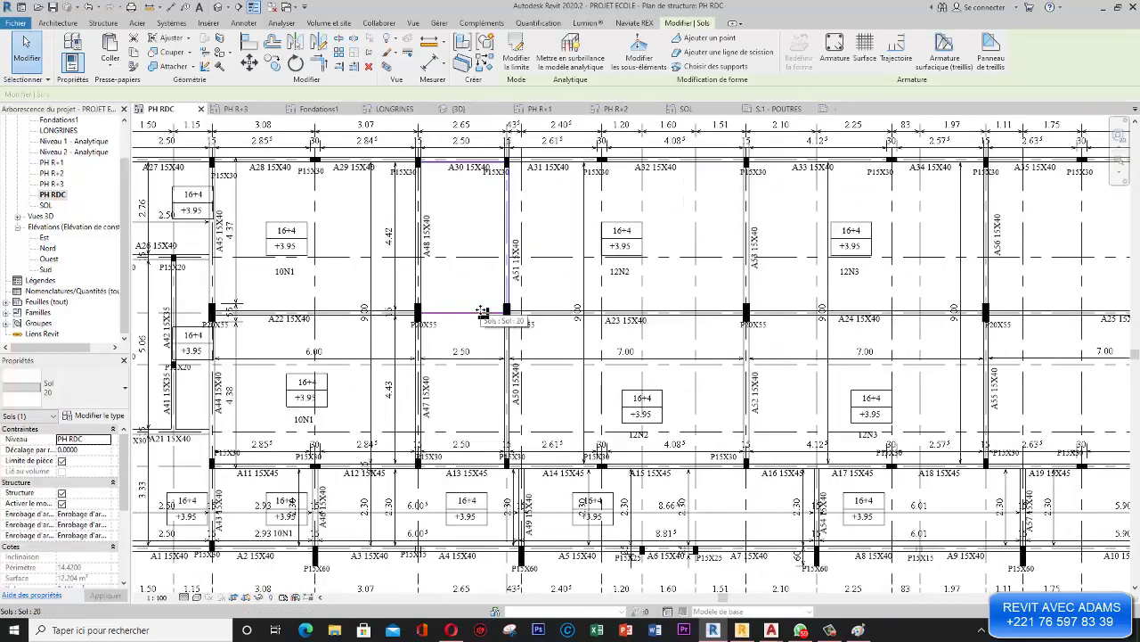
click(66, 23)
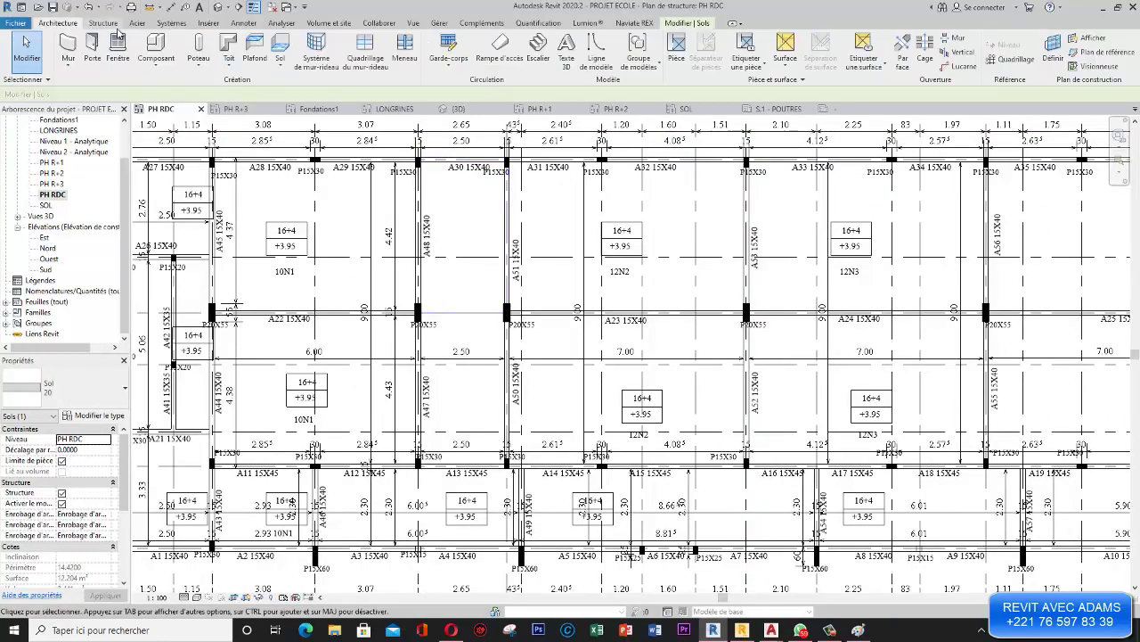
click(243, 23)
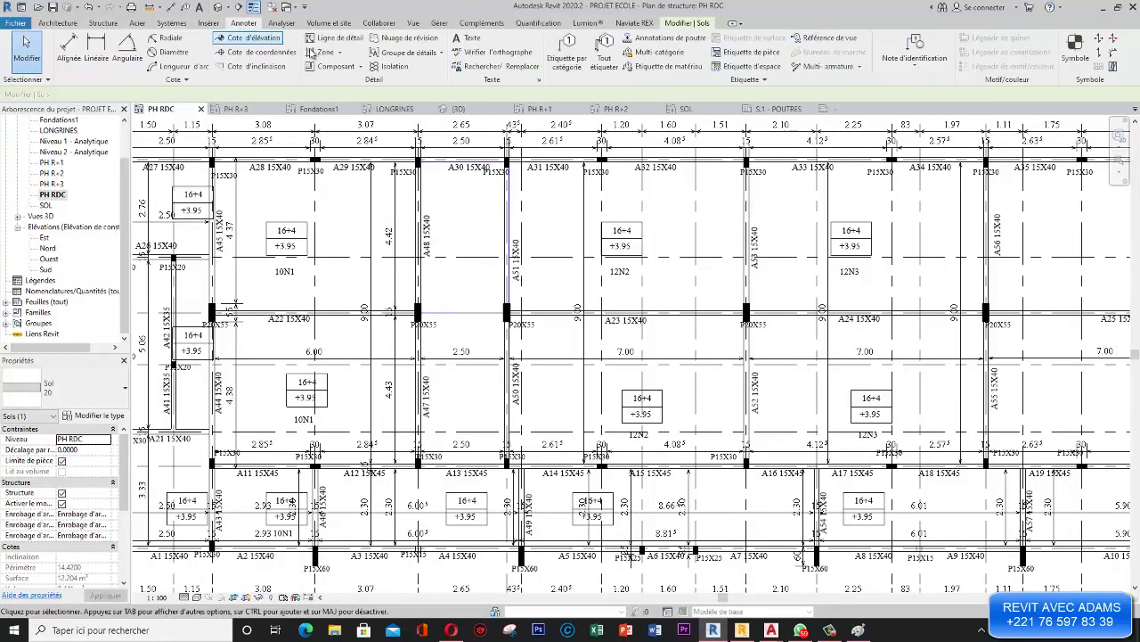
click(570, 64)
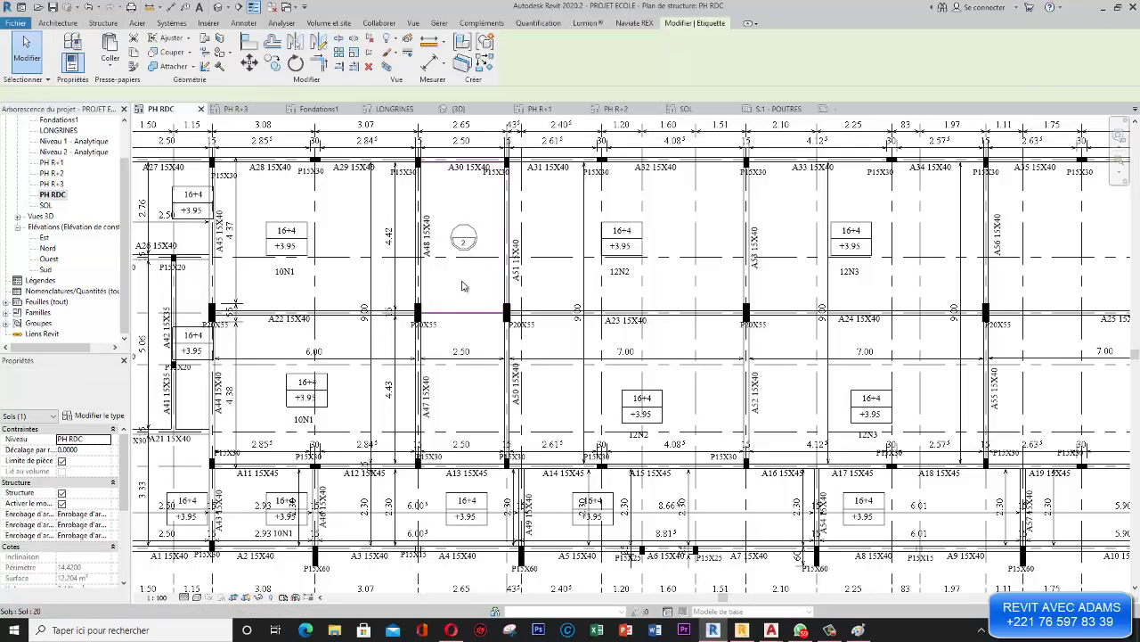
scroll(462, 258, up, 3)
middle_drag(464, 265, 467, 306)
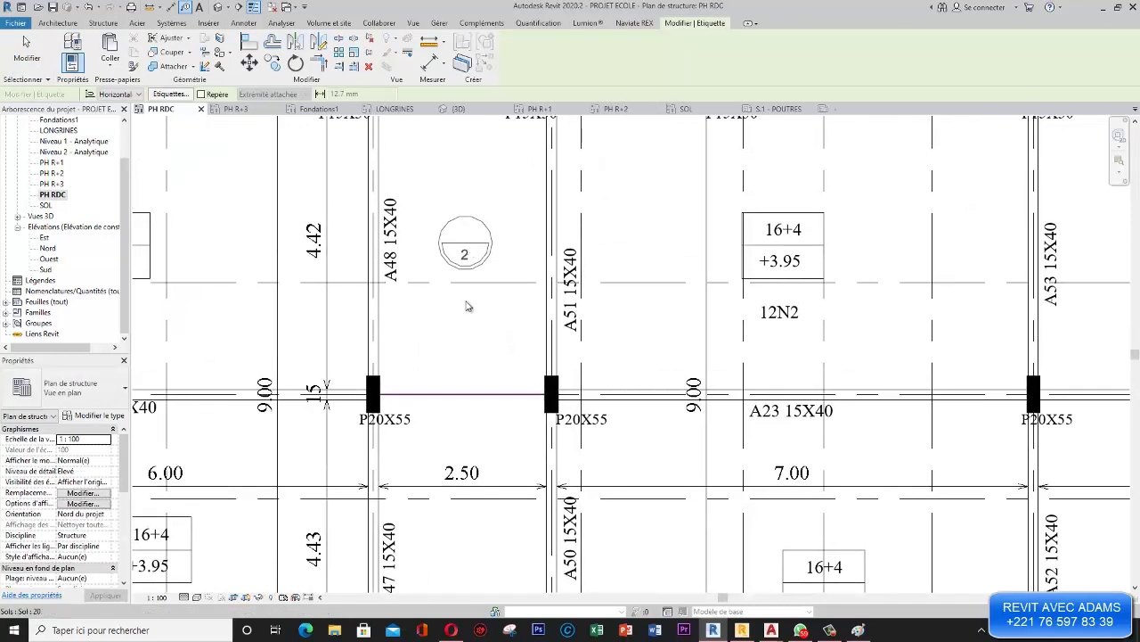
- Look at the tag's labels in the family editor and return to the PH RDC plan
double_click(466, 250)
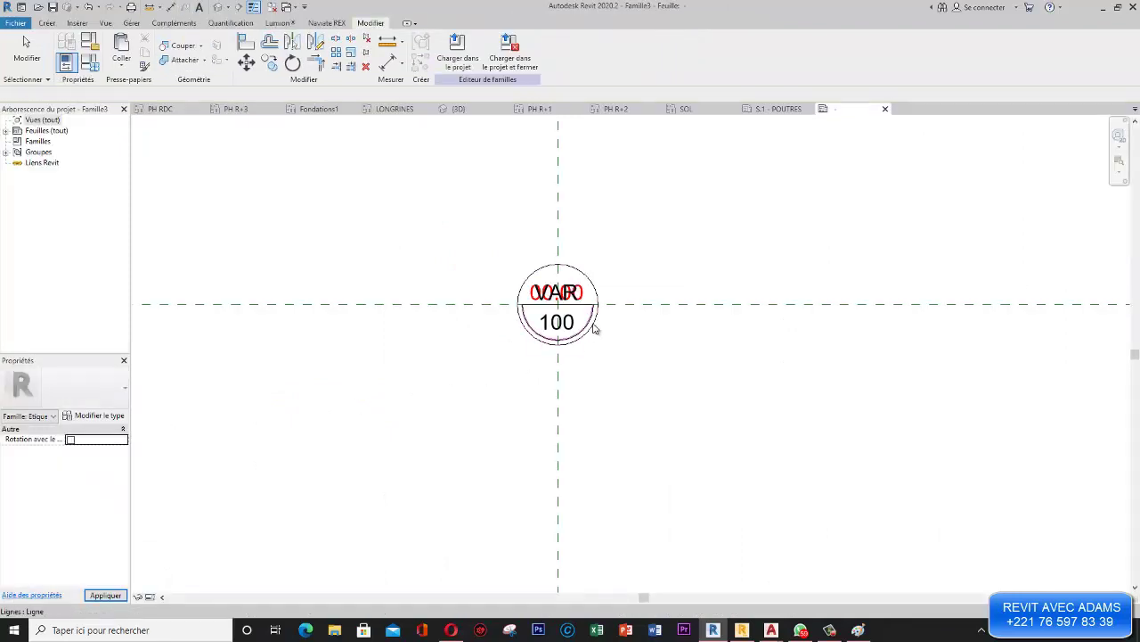
scroll(567, 332, up, 2)
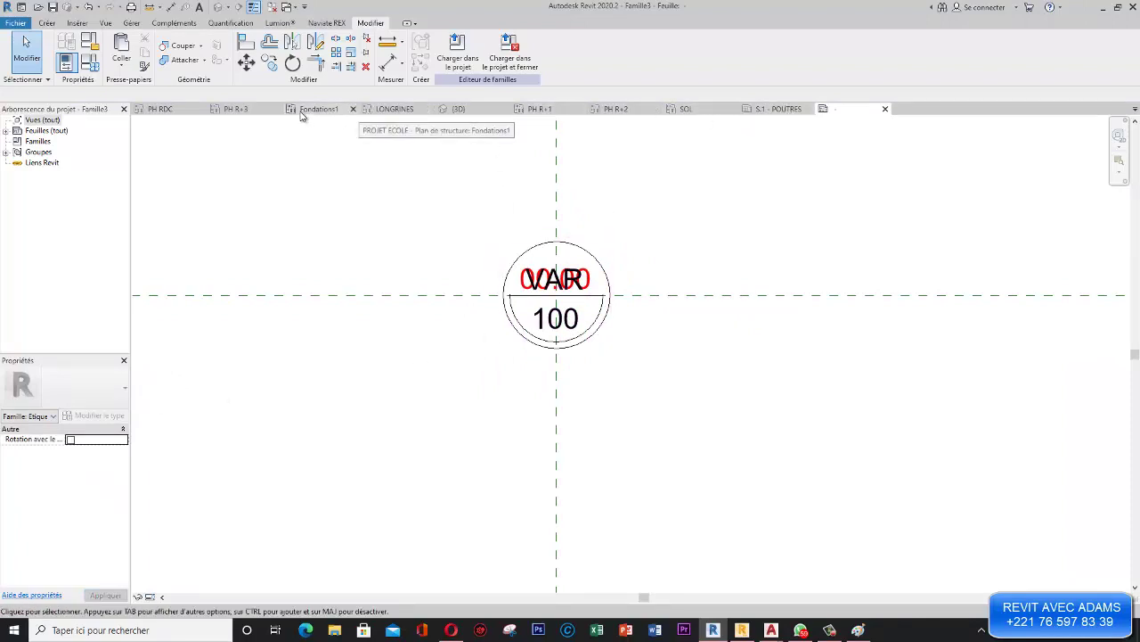
click(183, 110)
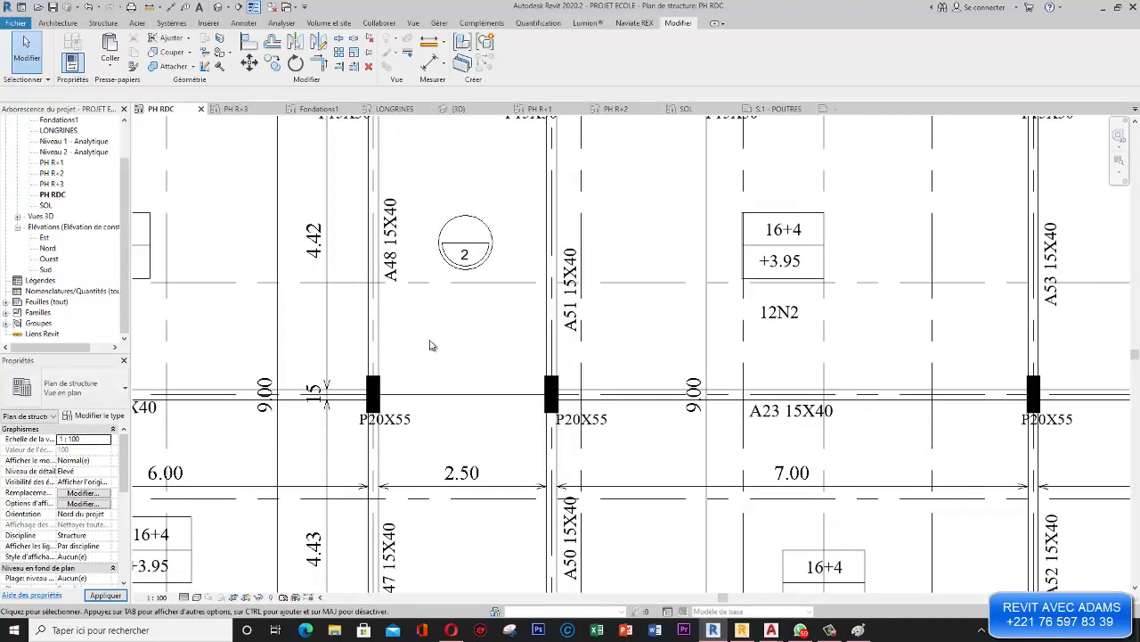
- Enable NIVEAU visibility in the placed tag's EP type, also trying VAR visibility before turning it off again
click(490, 264)
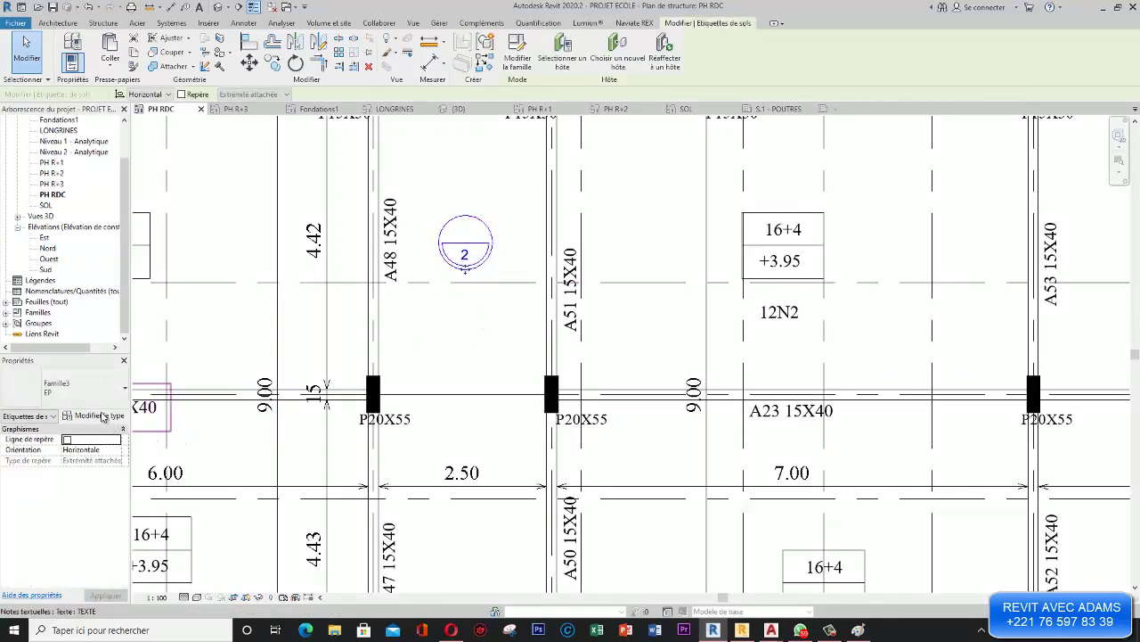
click(99, 415)
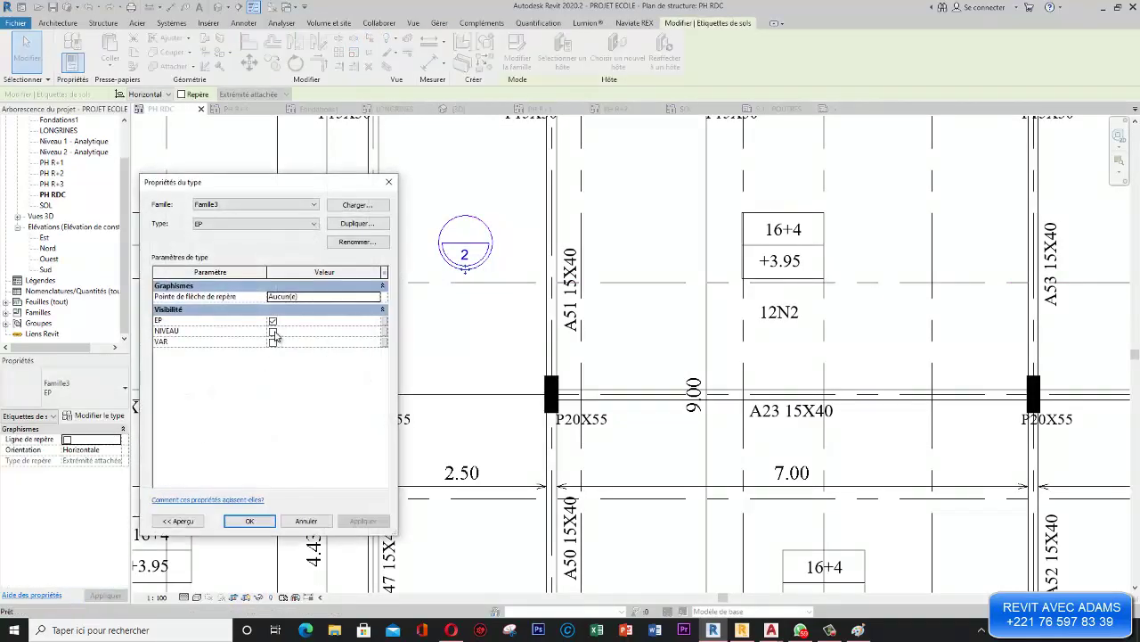
click(273, 332)
click(273, 342)
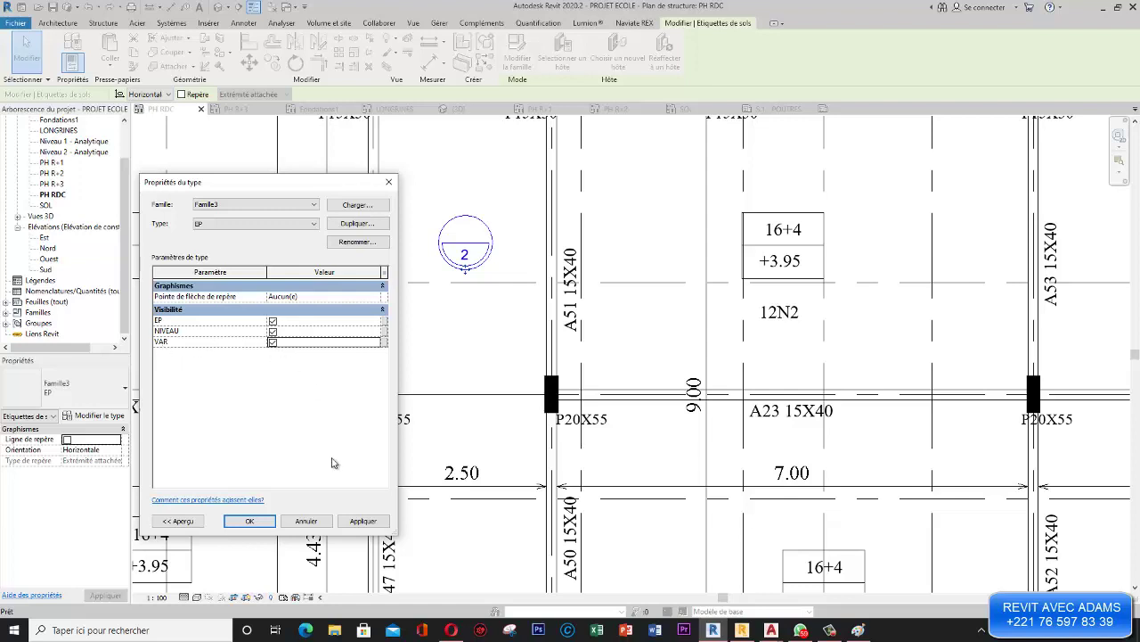
click(362, 520)
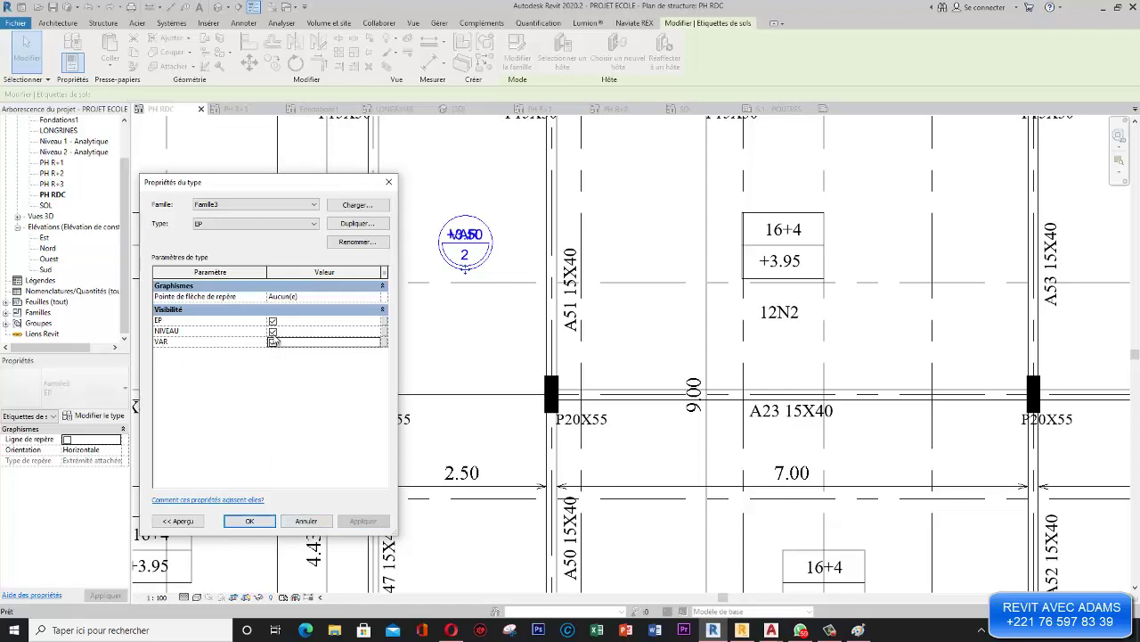
click(252, 521)
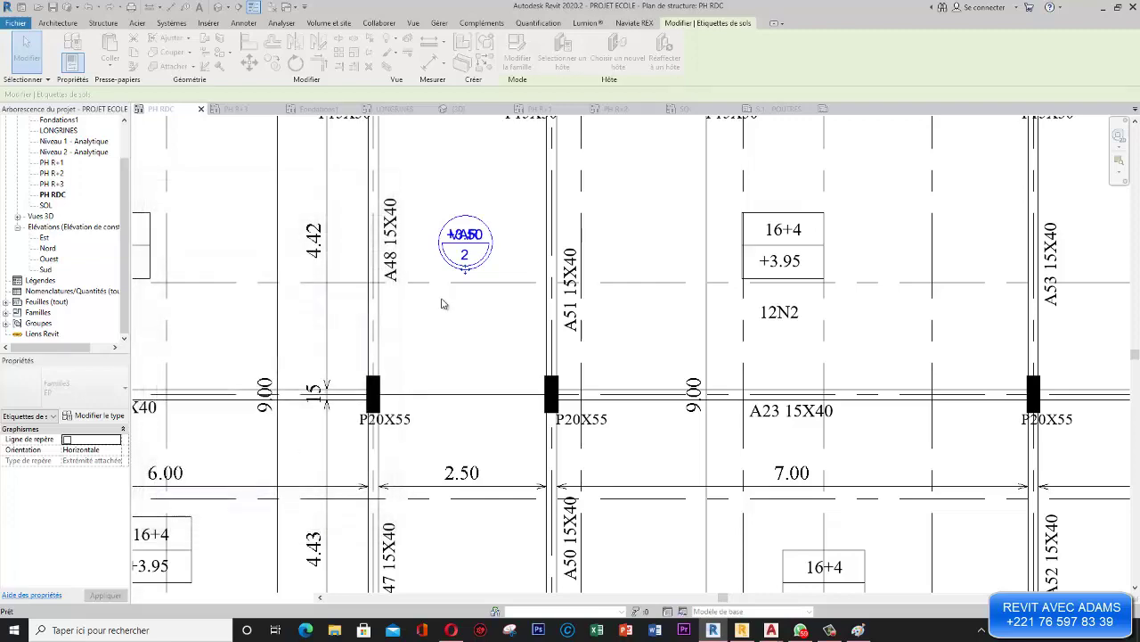
- Examine the elevation and thickness shown in the placed tag and compare them with the tagged floor's type properties
scroll(458, 255, up, 5)
scroll(488, 245, up, 2)
click(448, 285)
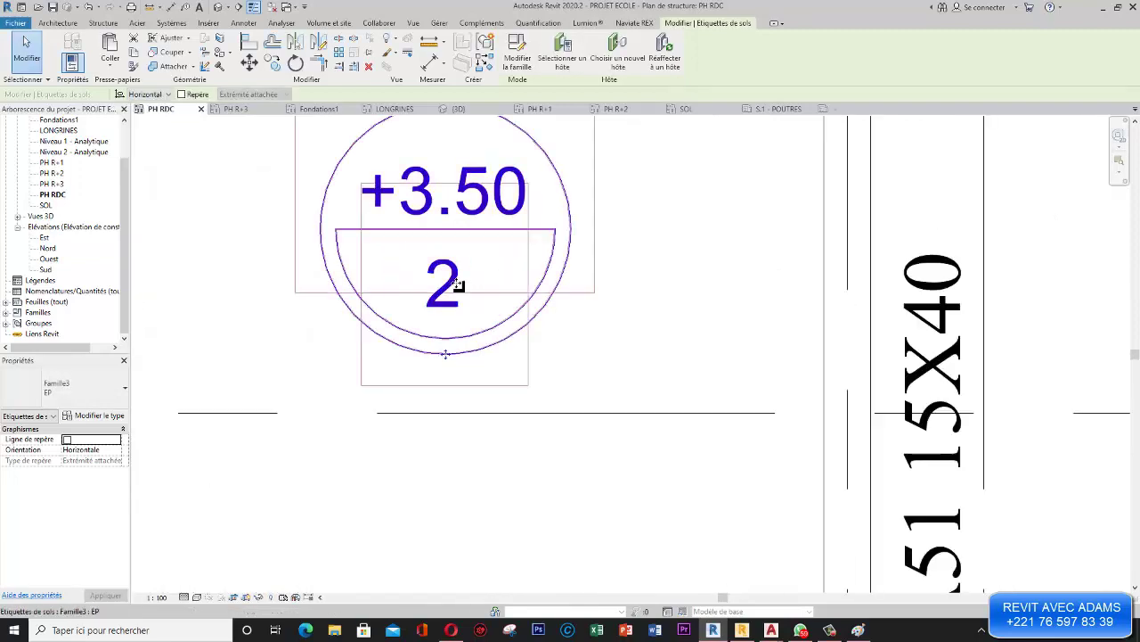
scroll(454, 307, down, 5)
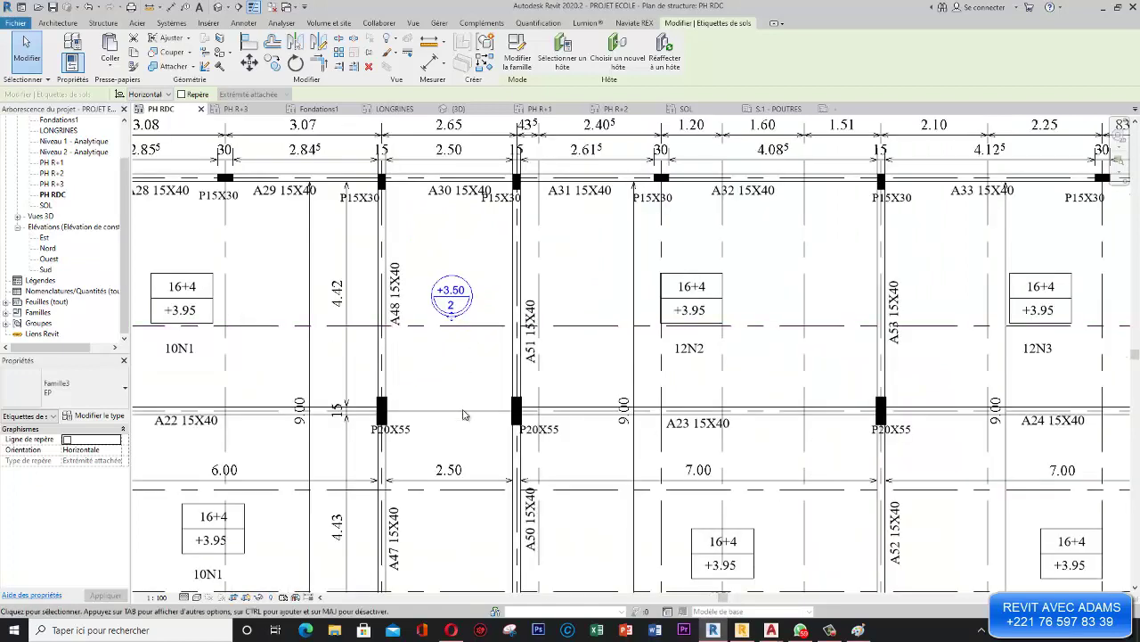
key(Escape)
click(464, 413)
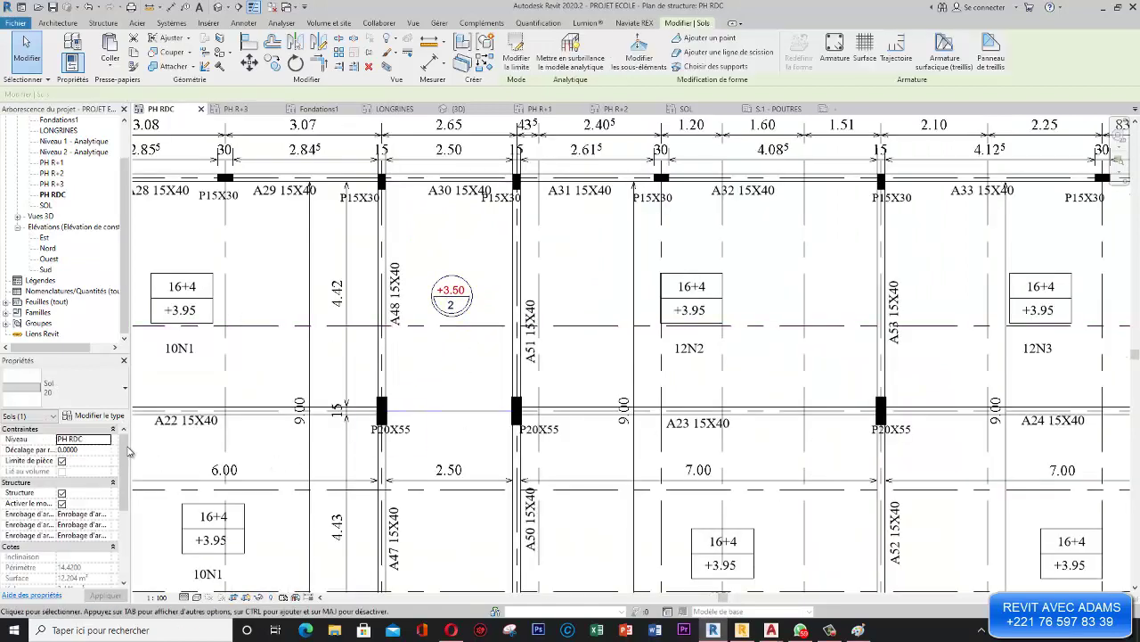
click(98, 416)
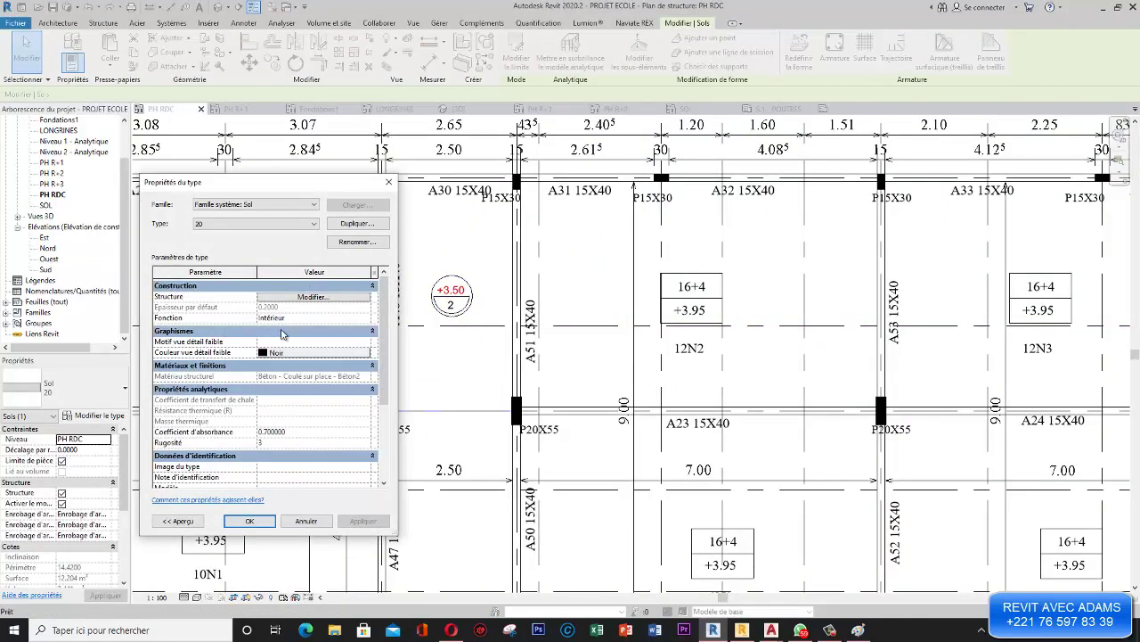
click(388, 182)
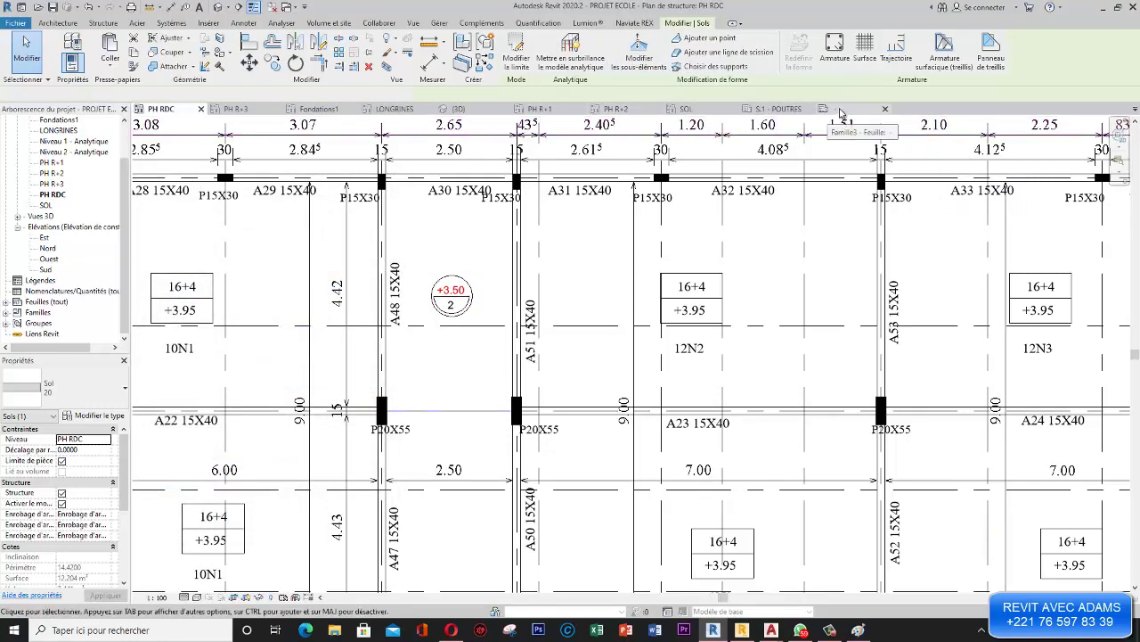
- In the floor tag family, set the unit format of the lower label's Epaisseur du porteur parameter to Centimètres
click(840, 110)
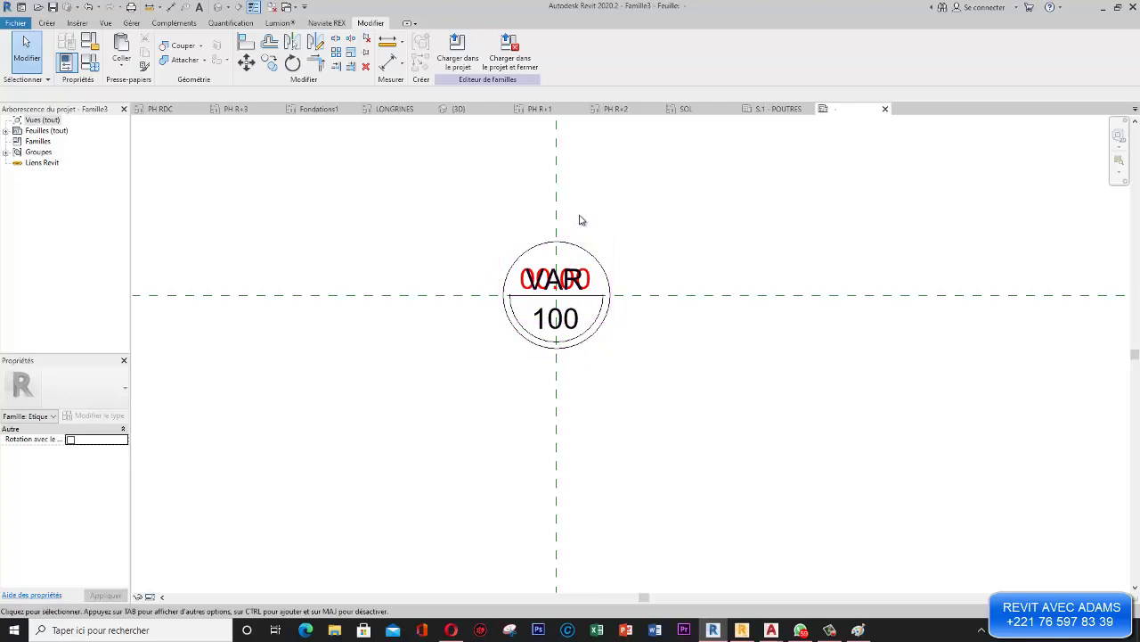
click(567, 321)
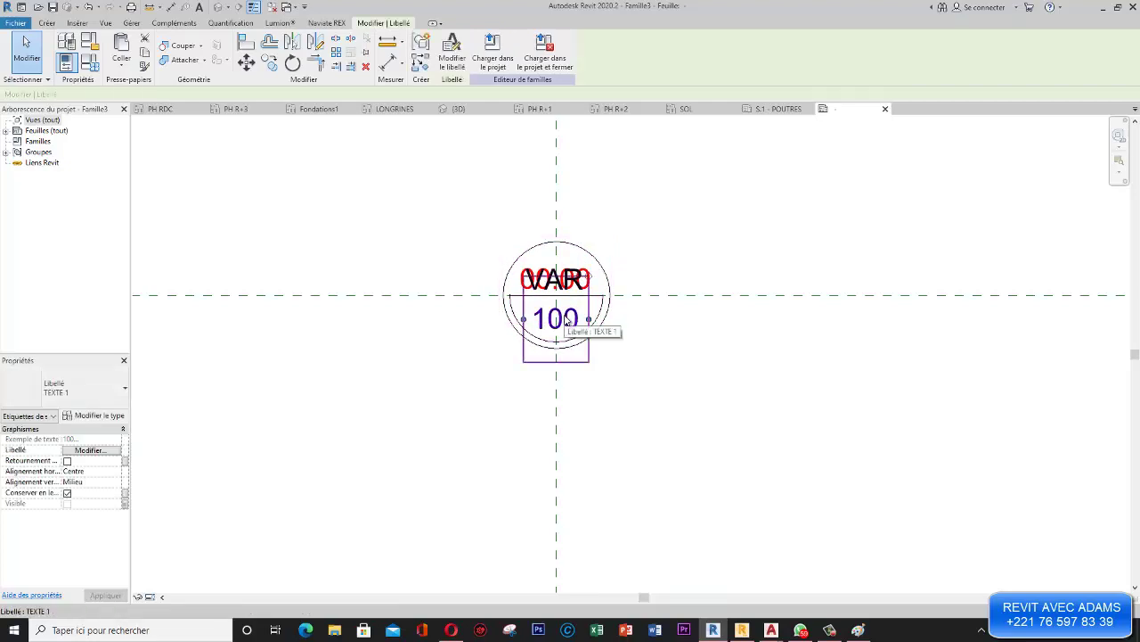
click(451, 51)
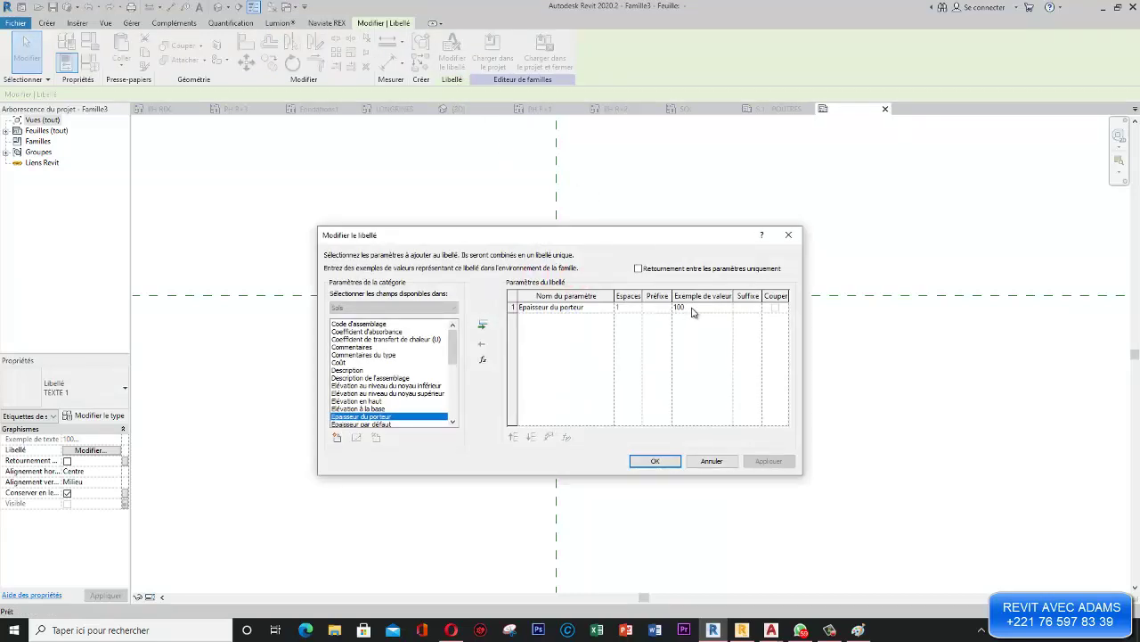
mouse_move(454, 347)
mouse_down()
mouse_move(455, 406)
mouse_move(455, 329)
mouse_up()
click(689, 309)
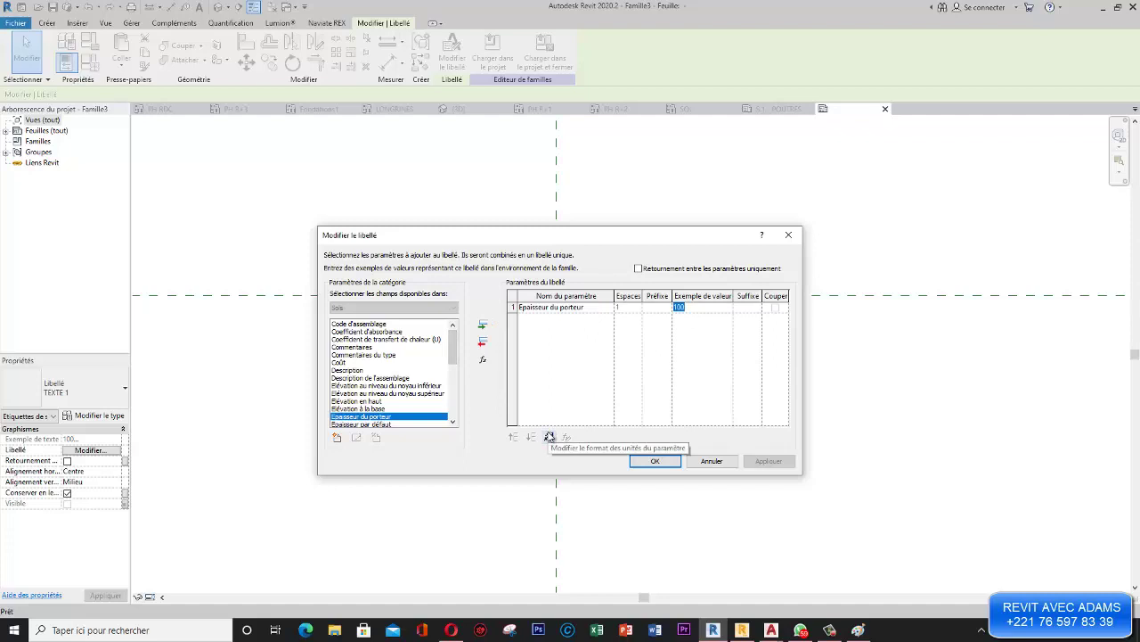
click(550, 438)
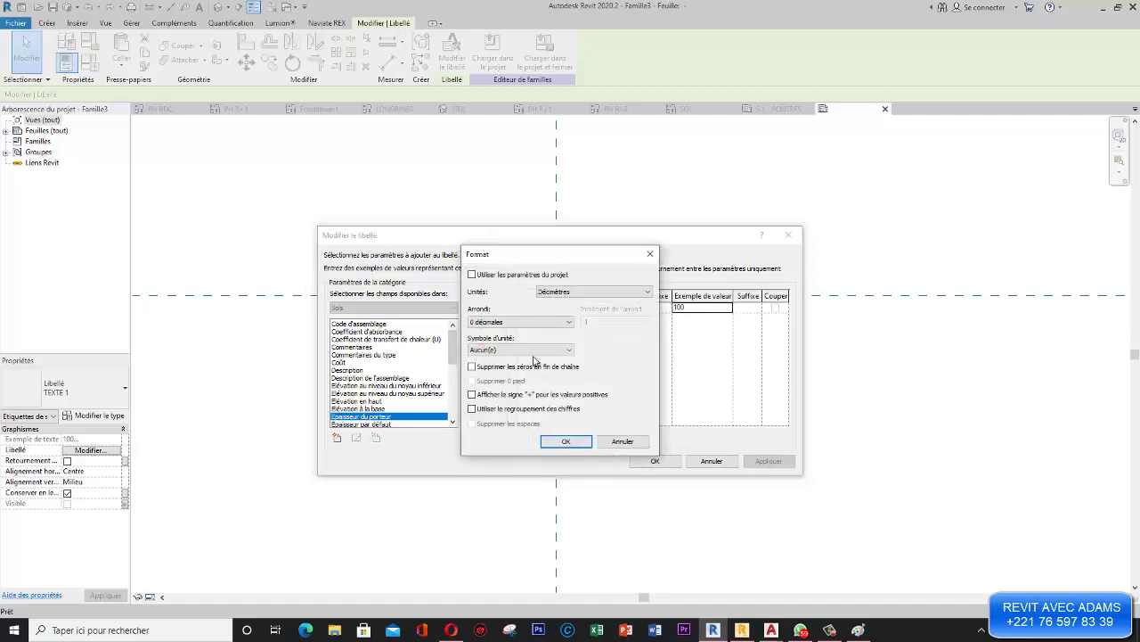
click(597, 294)
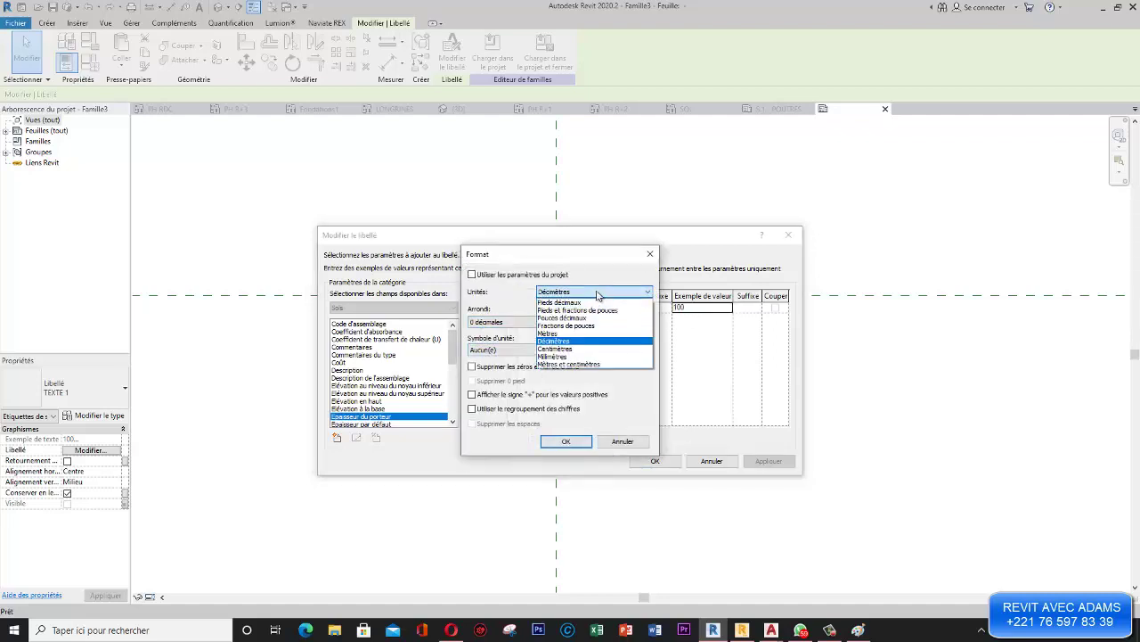
click(574, 348)
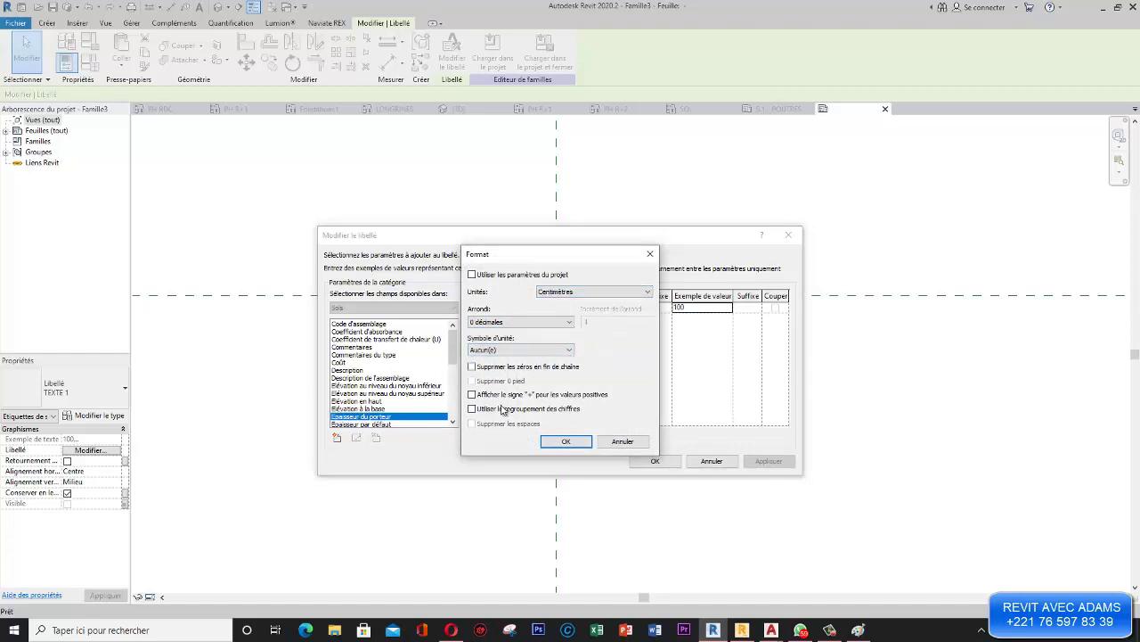
click(582, 441)
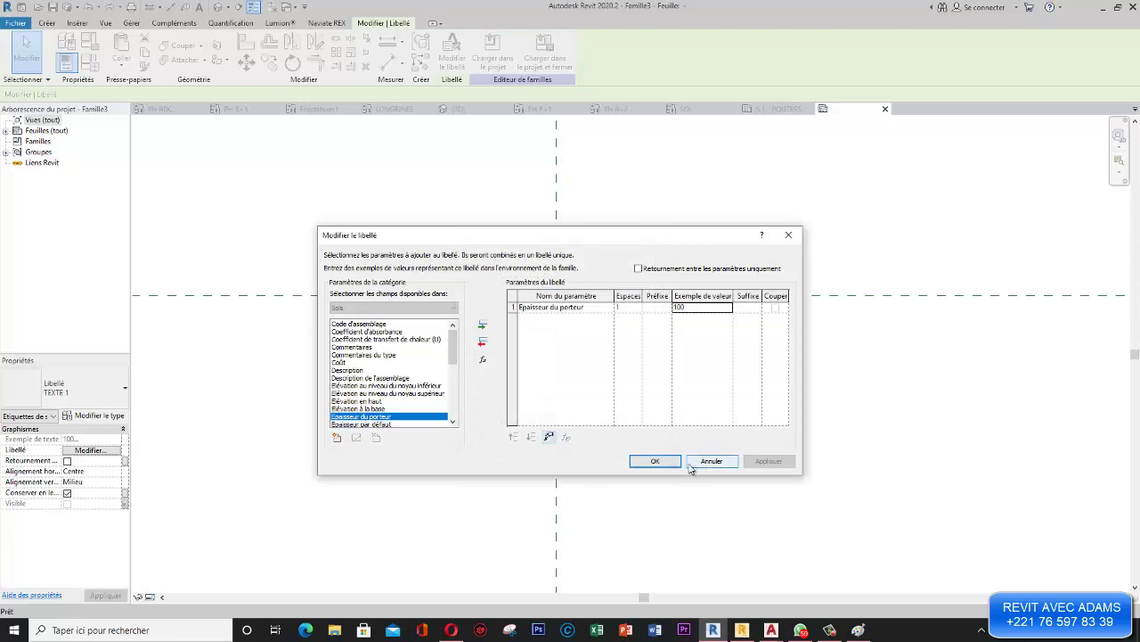
click(655, 461)
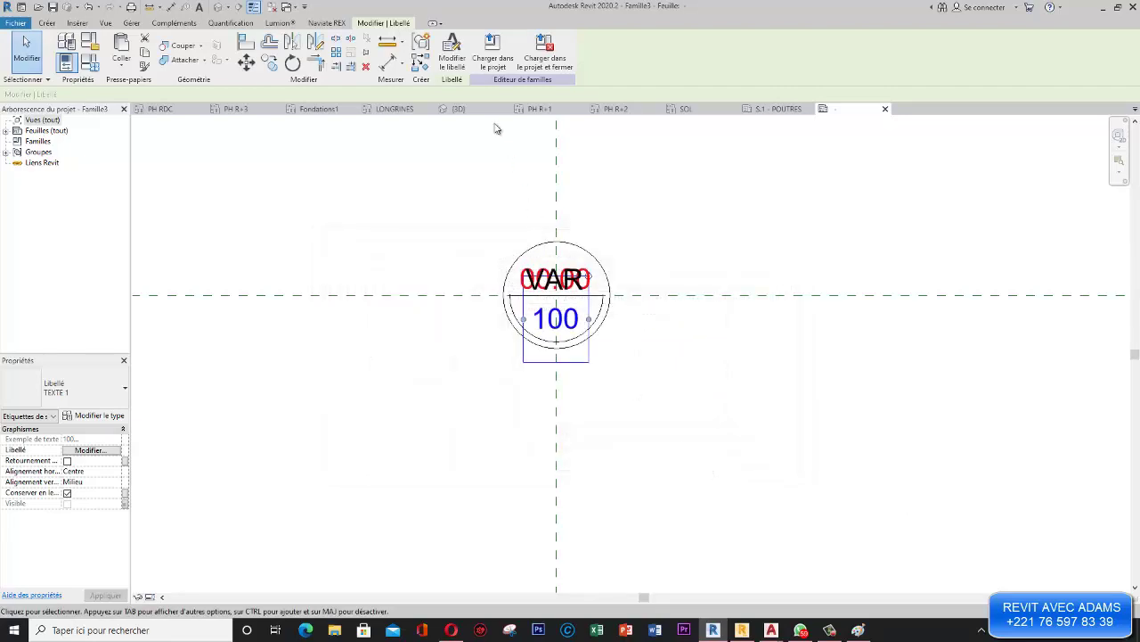
- Reload the edited floor tag family into the project, replacing the loaded version, and check the placed tag on the PH RDC plan
click(493, 54)
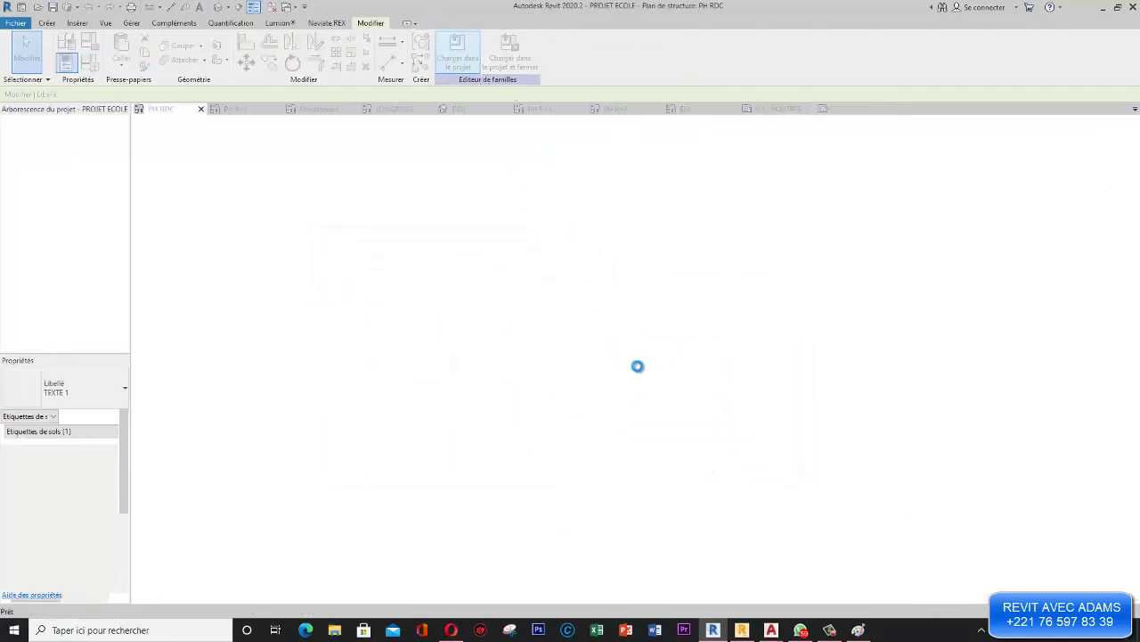
click(554, 277)
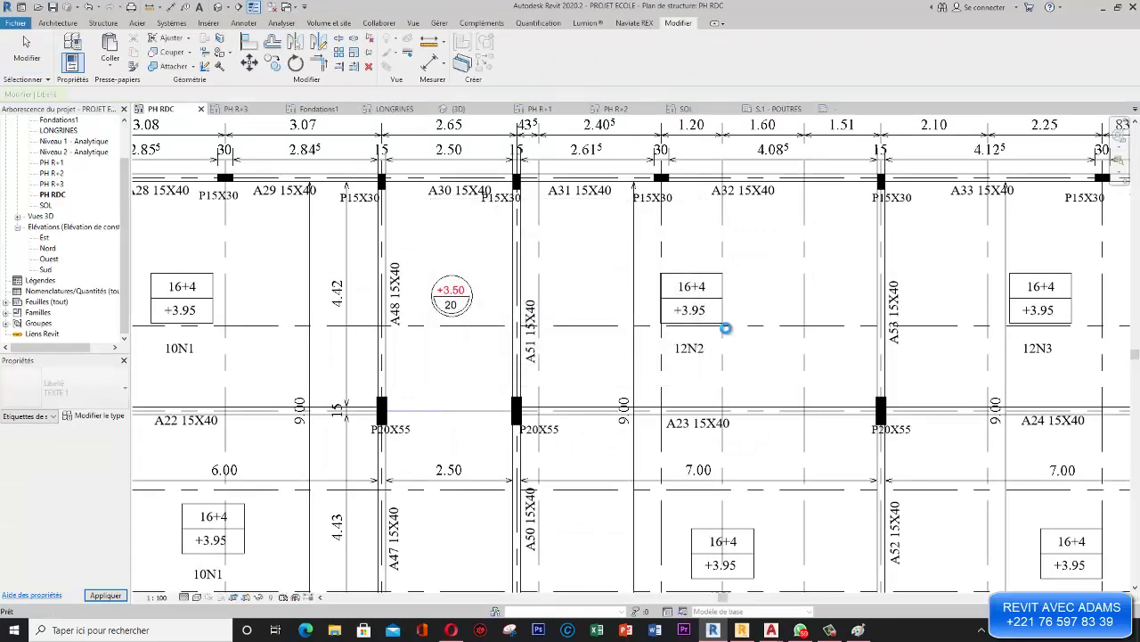
click(521, 270)
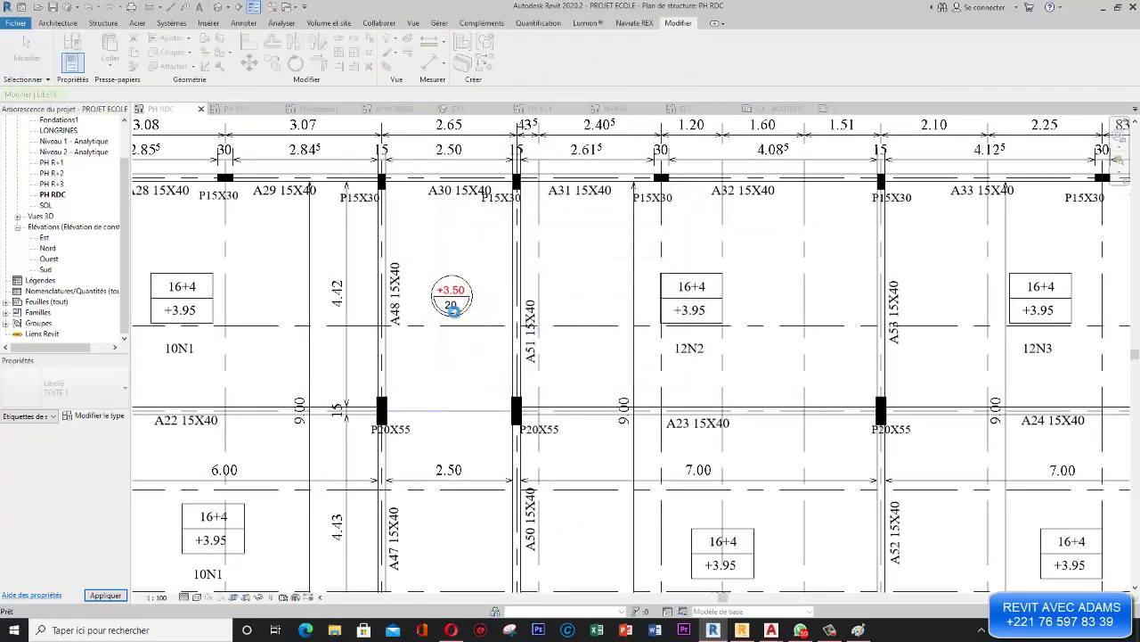
scroll(457, 305, up, 4)
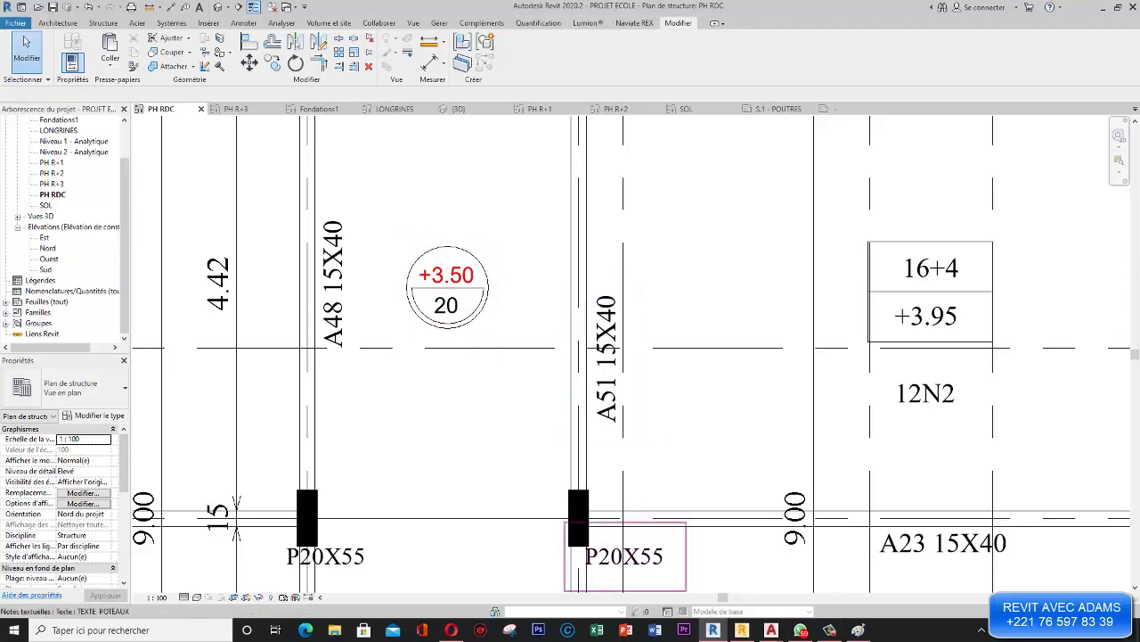
click(838, 630)
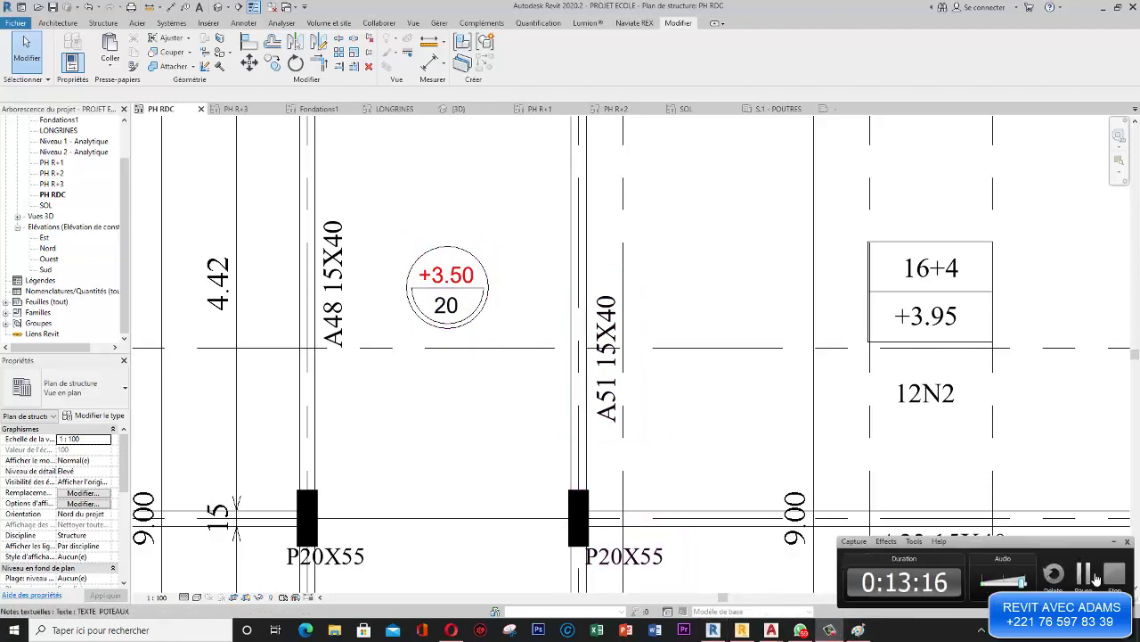